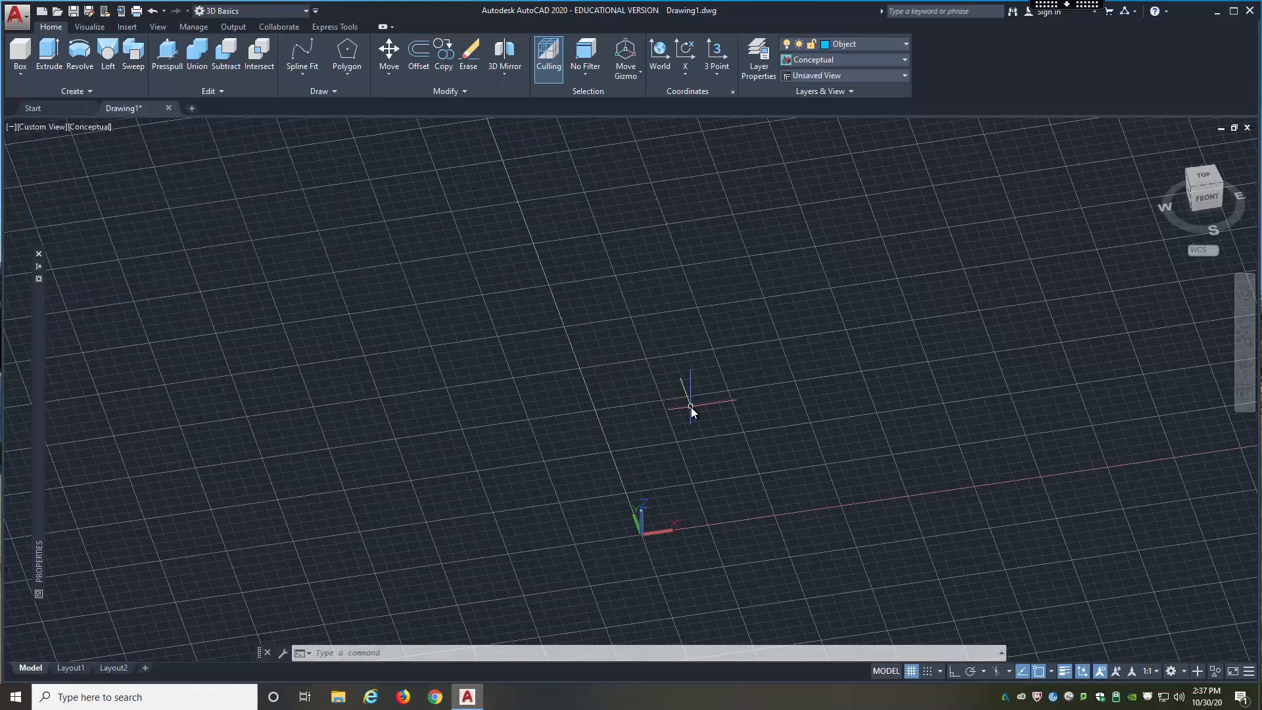
# Step: Create a helix near the origin with base and top radii of 10 and a height of about 42.4
pyautogui.write('heli')
pyautogui.press('Return')
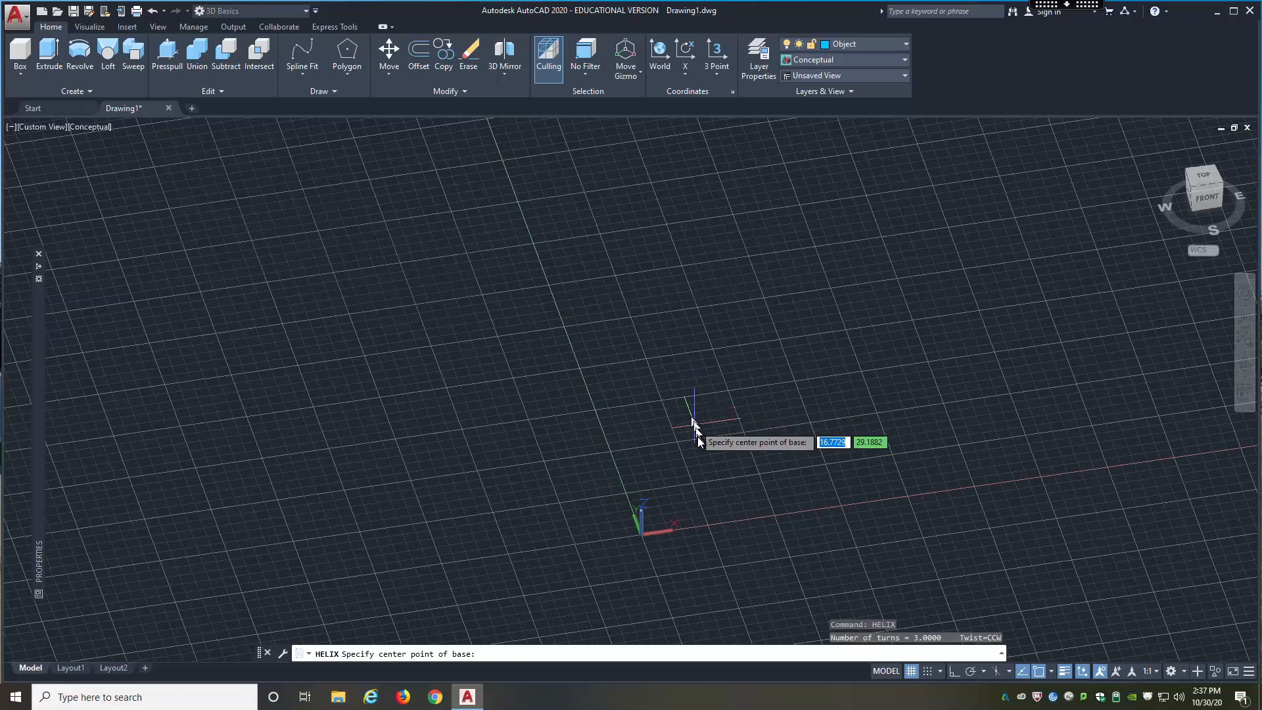
pyautogui.click(722, 460)
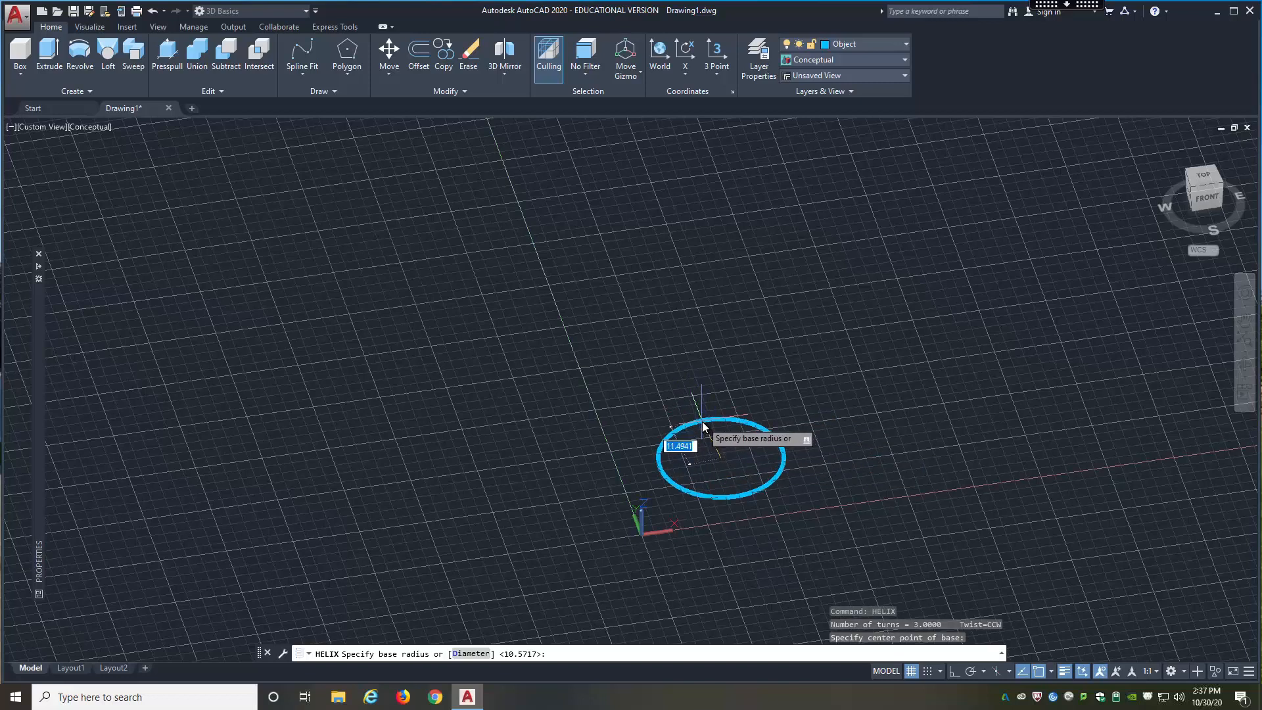
pyautogui.write('10')
pyautogui.press('Return')
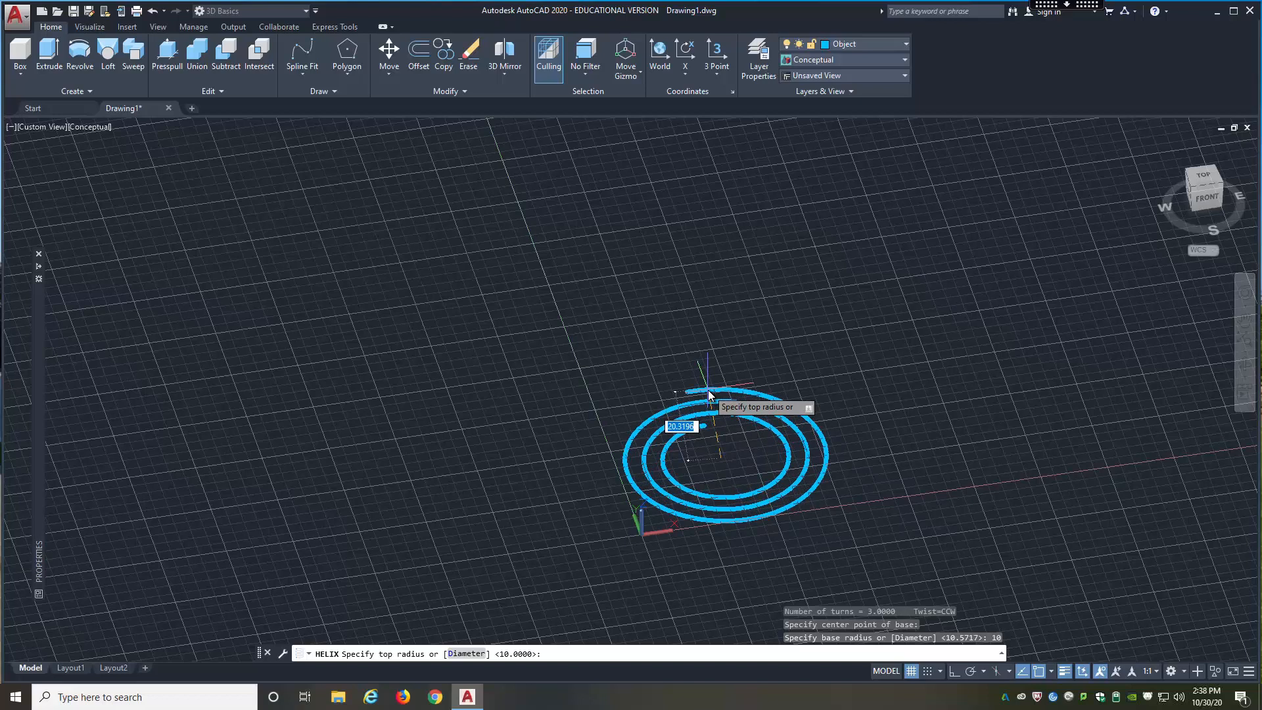
pyautogui.write('10')
pyautogui.press('Return')
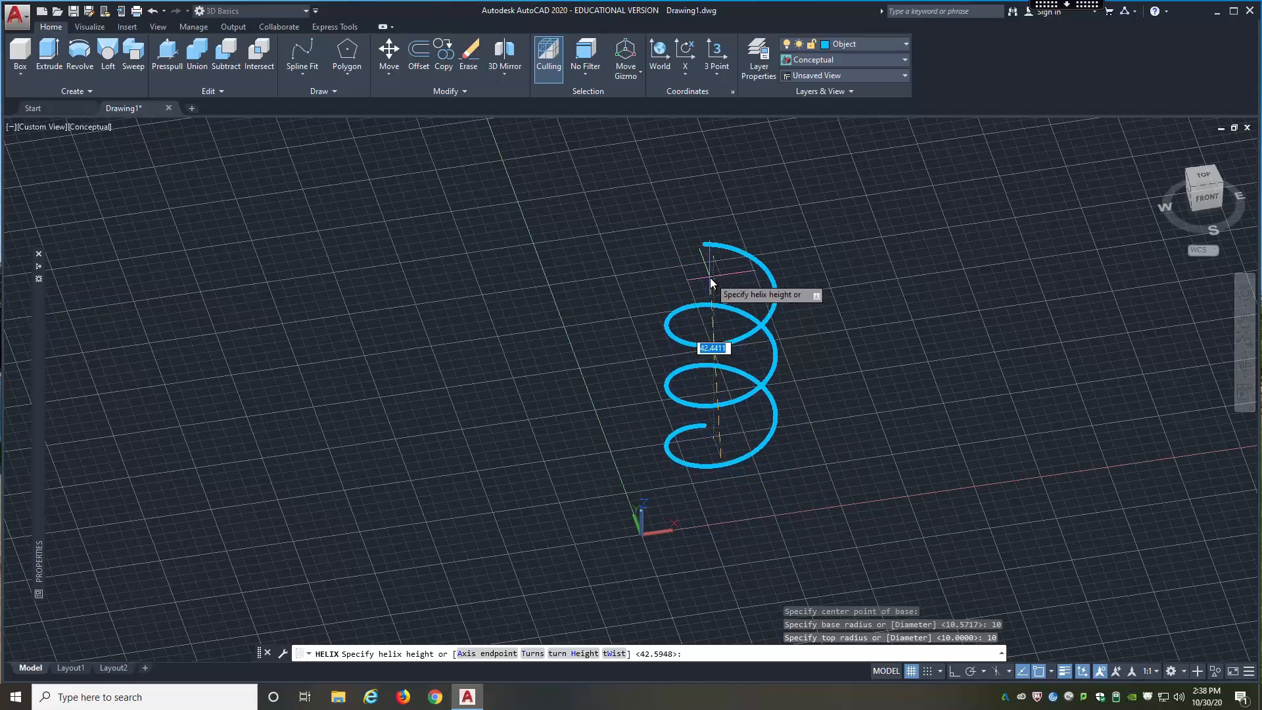
pyautogui.click(710, 278)
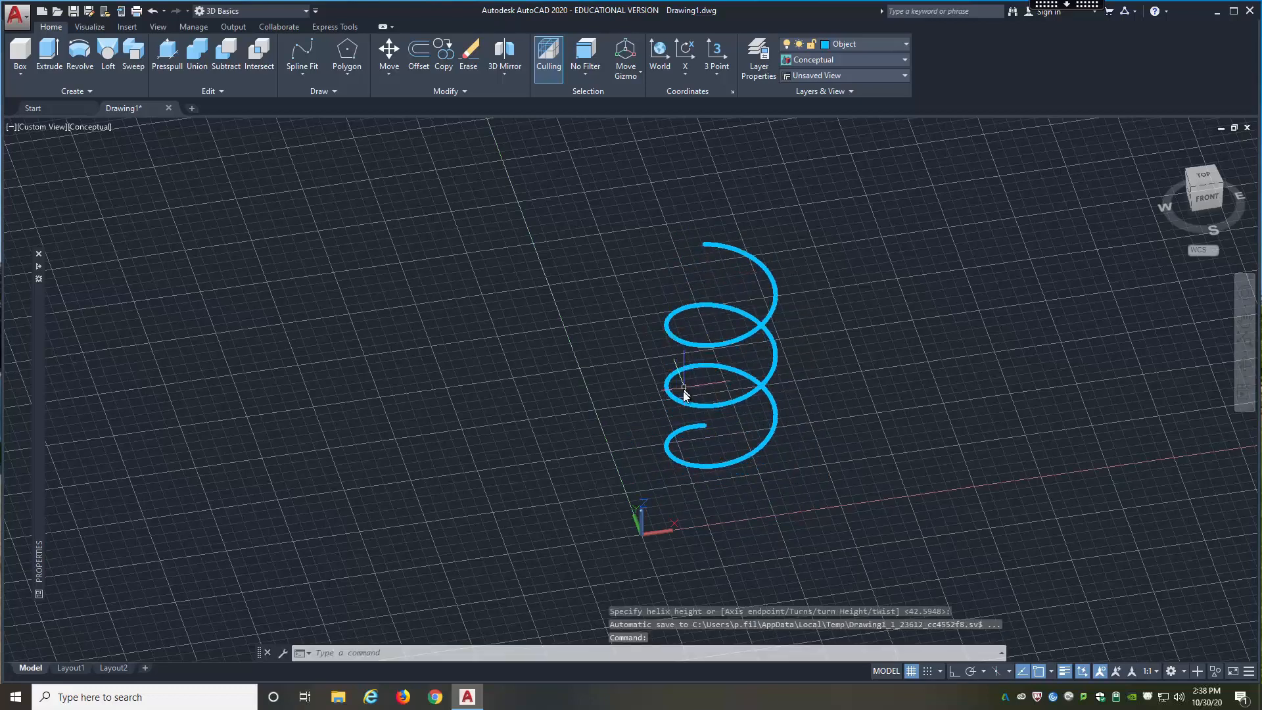
# Step: Create a tapered helix beside the first one with base radius 10, top radius 5 and a height of about 39.8
pyautogui.write('HELIX')
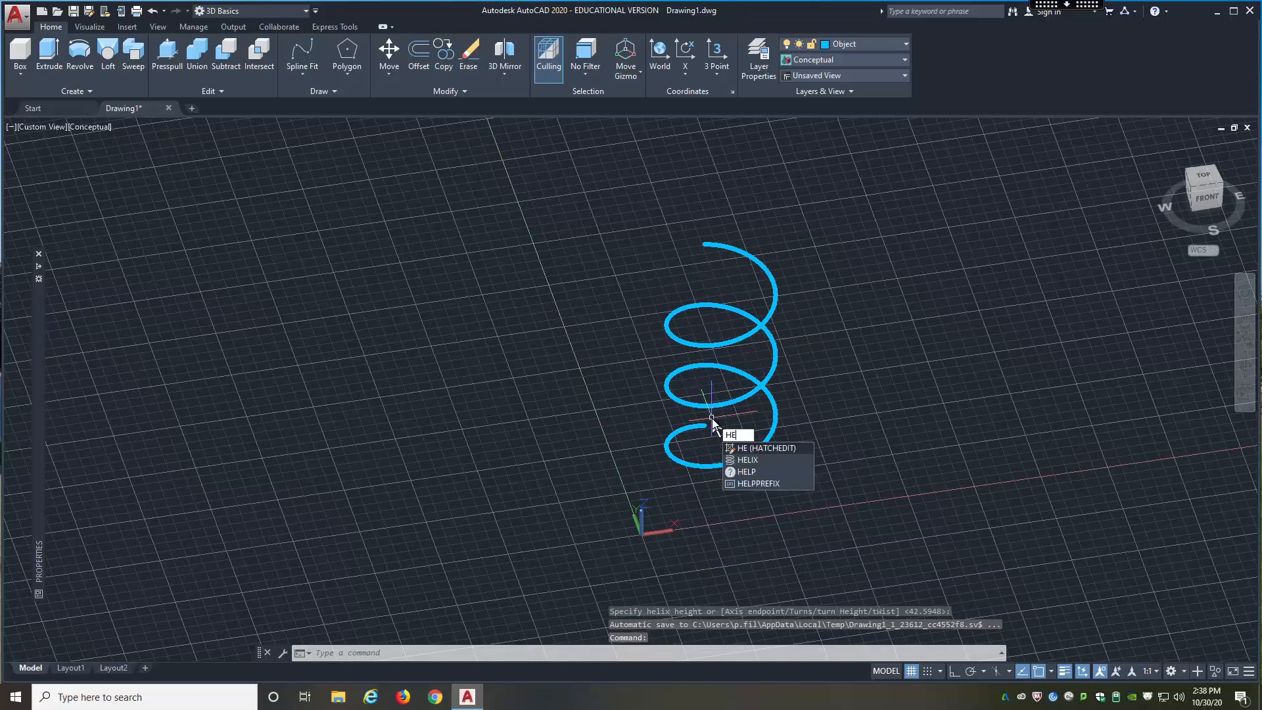
pyautogui.press('Return')
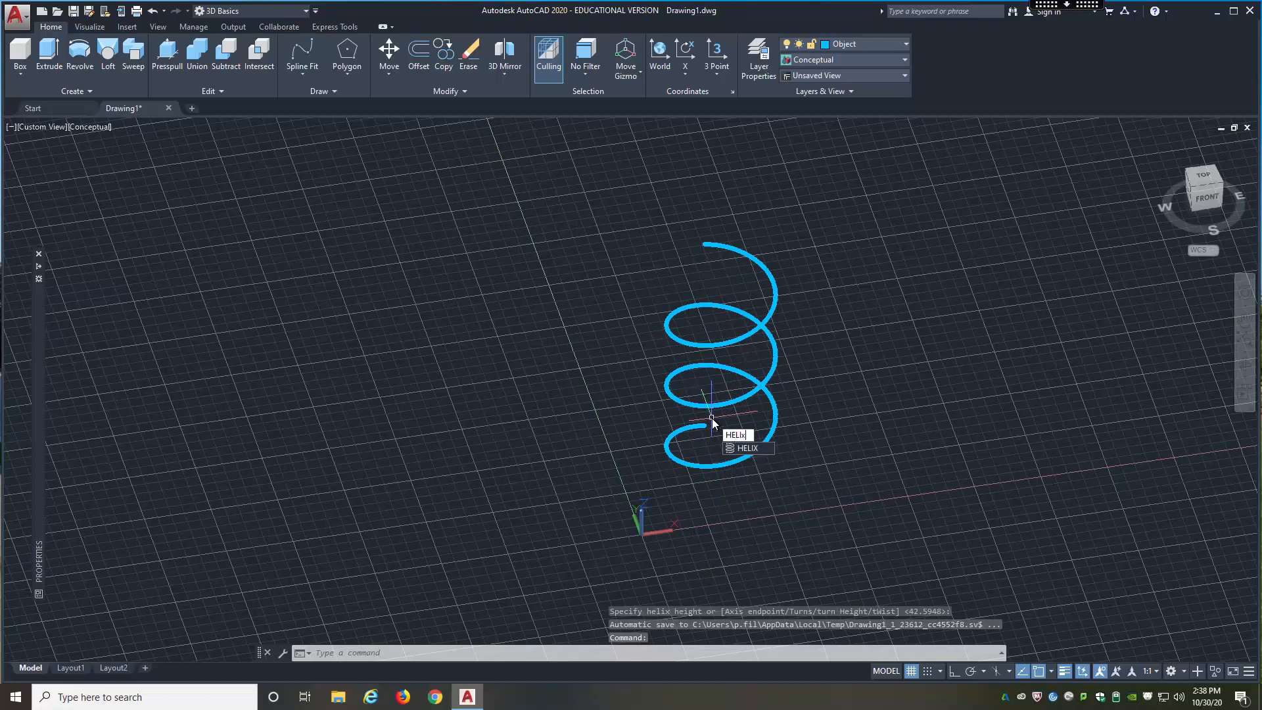
pyautogui.click(914, 409)
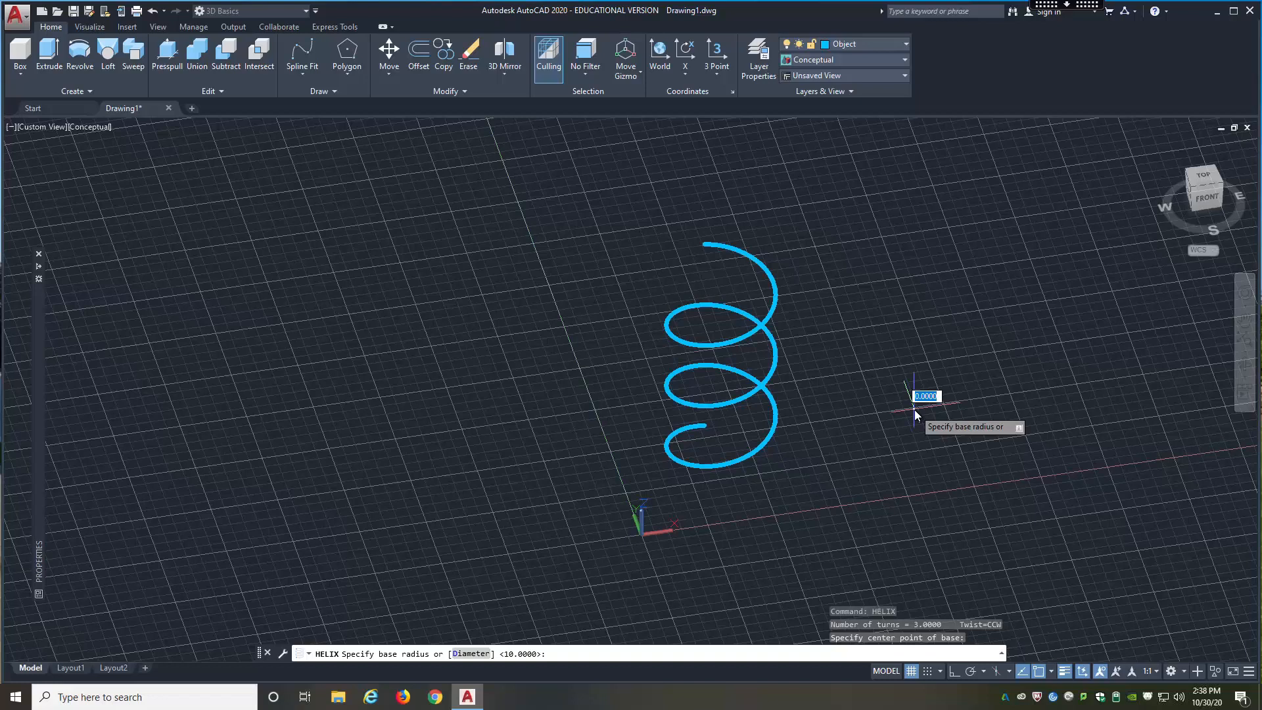
pyautogui.write('10')
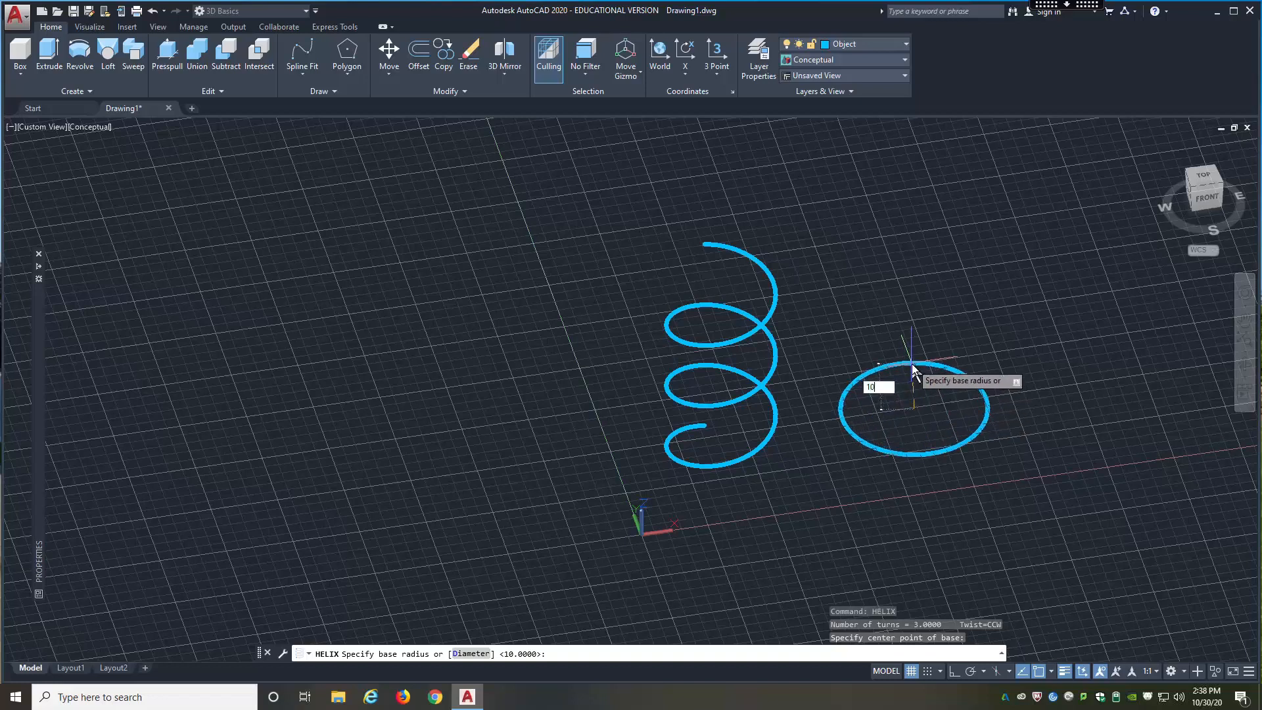
pyautogui.press('Return')
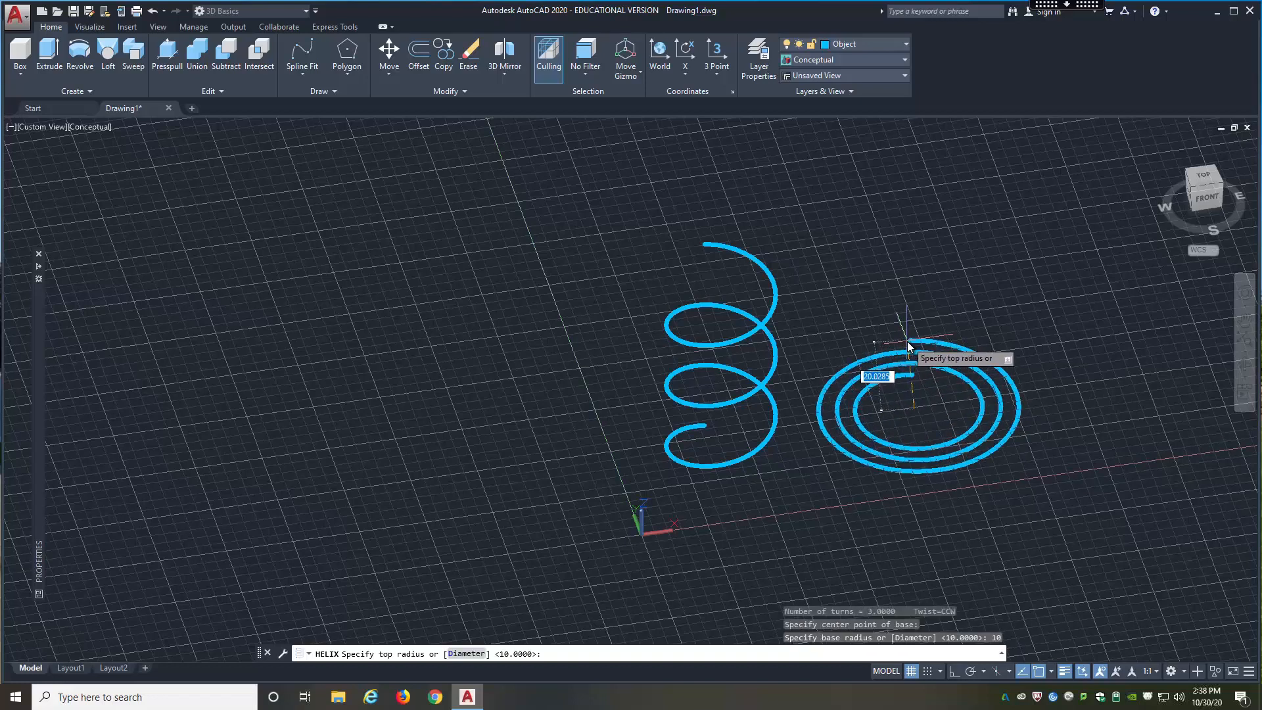
pyautogui.write('5')
pyautogui.press('Return')
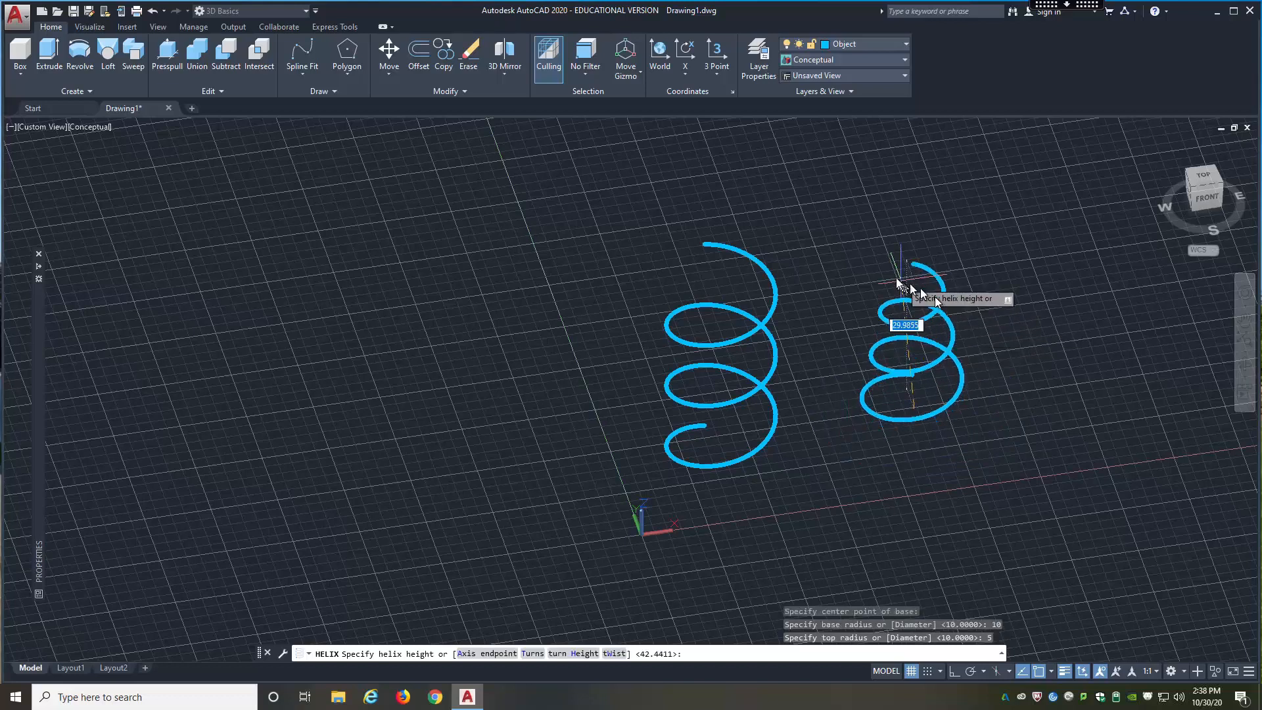
pyautogui.click(894, 239)
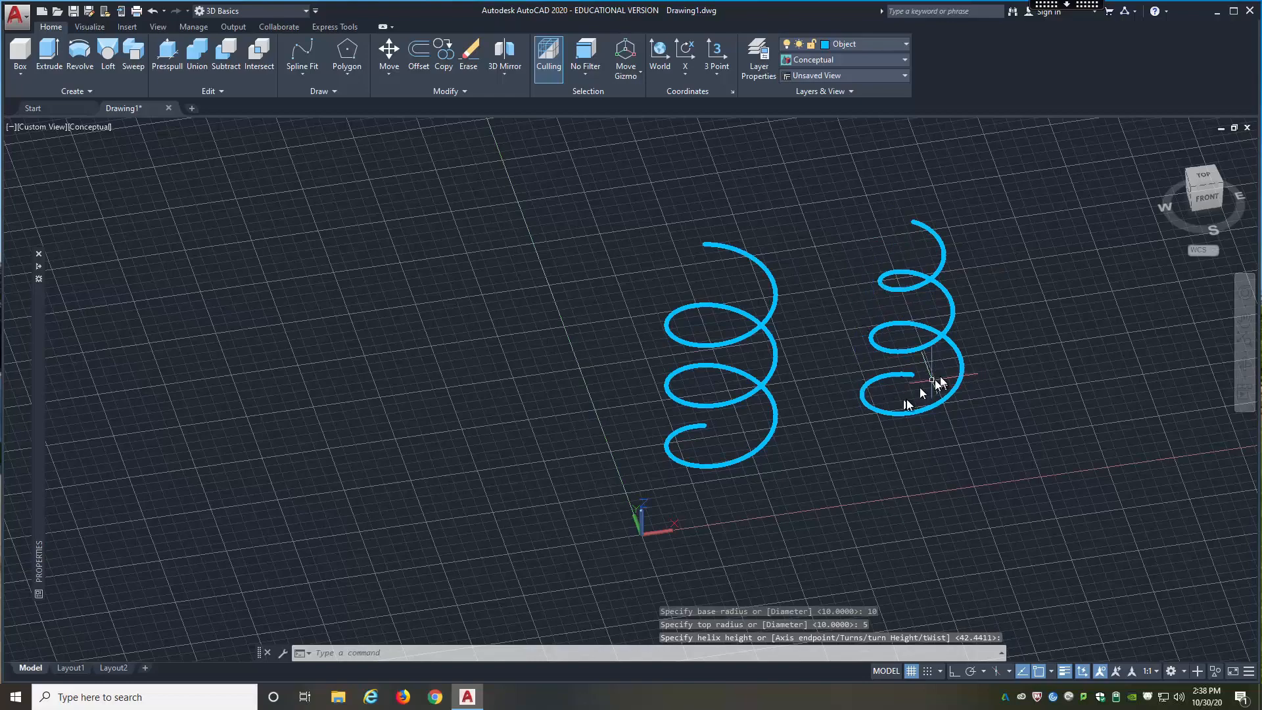
# Step: Create a flat spiral beside the tapered helix using base radius 5, top radius 30 and height 0
pyautogui.moveTo(896, 373)
pyautogui.keyDown('shift'); pyautogui.mouseDown(button='middle')
pyautogui.moveTo(858, 298)
pyautogui.moveTo(925, 353)
pyautogui.moveTo(910, 355)
pyautogui.mouseUp(button='middle'); pyautogui.keyUp('shift')
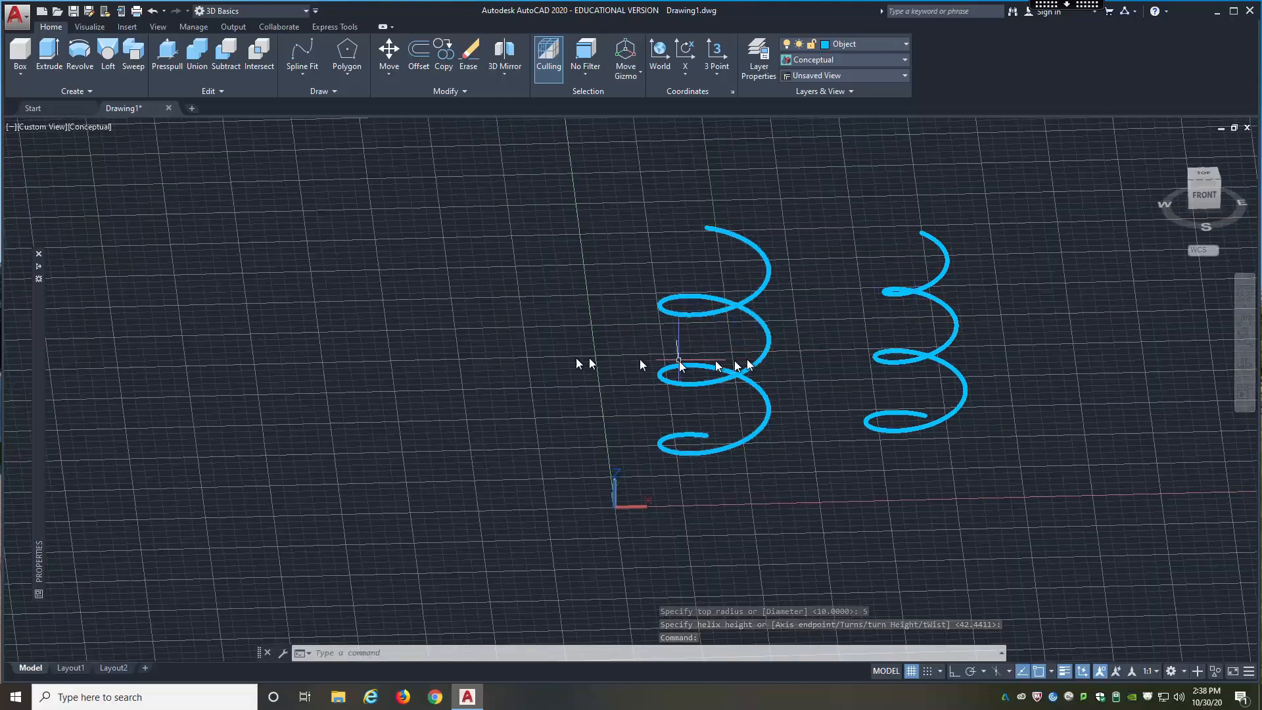
pyautogui.scroll(-5, 395, 349)
pyautogui.scroll(2, 898, 341)
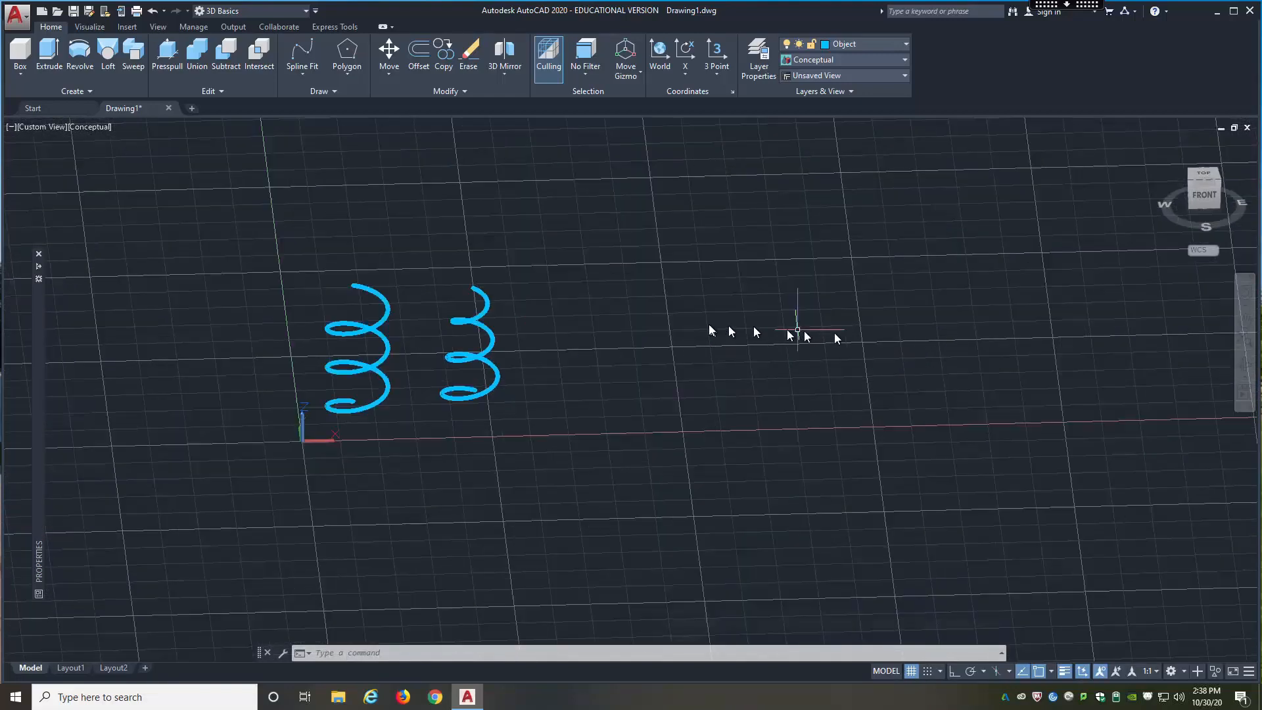
pyautogui.write('HELIX')
pyautogui.press('Return')
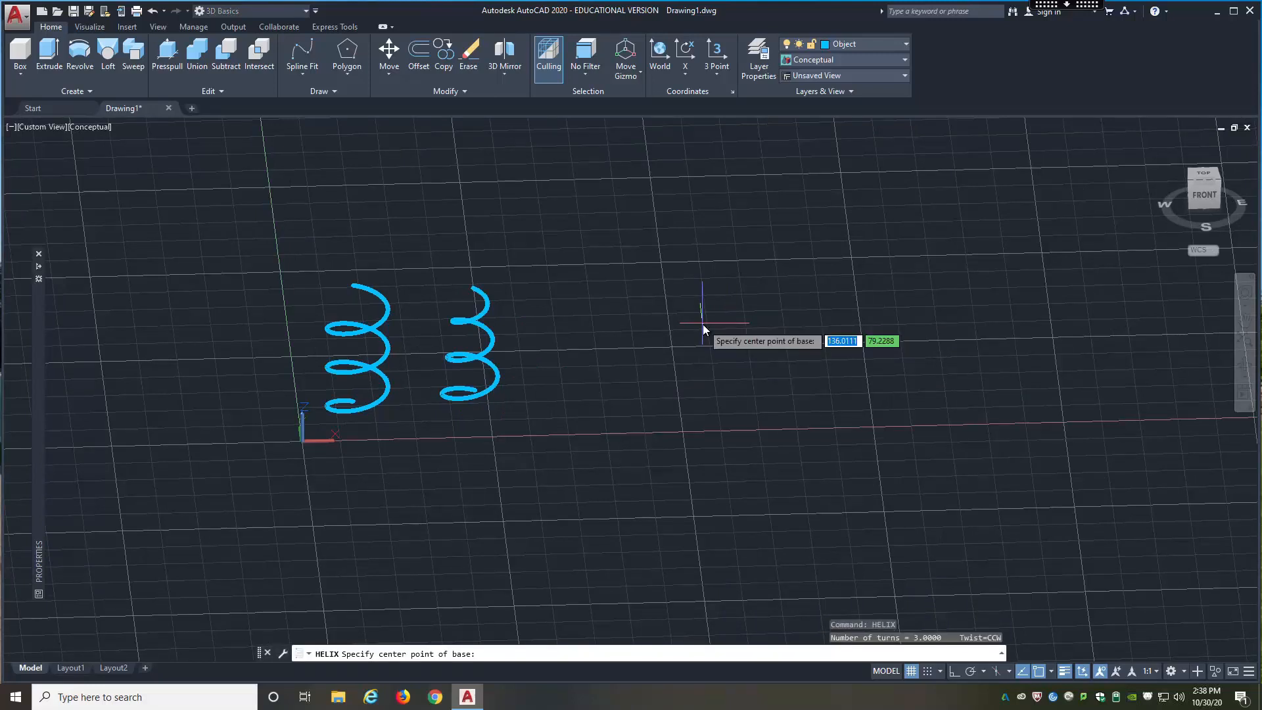
pyautogui.click(593, 397)
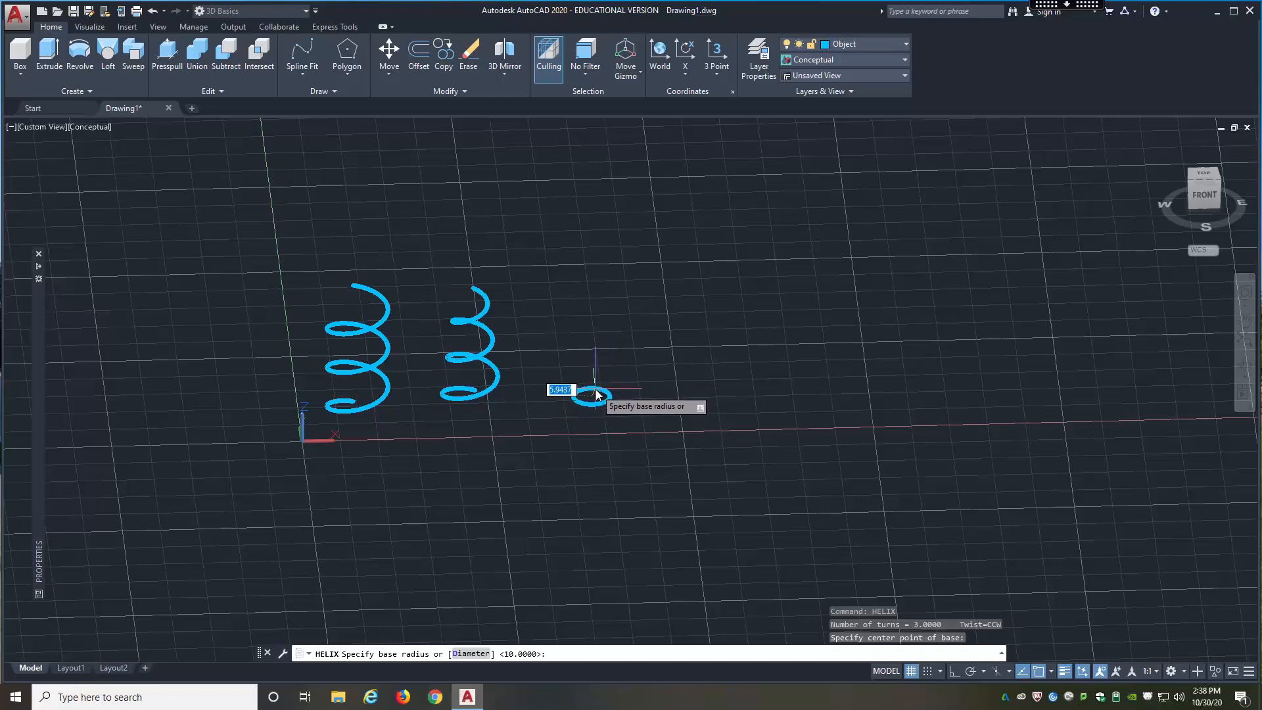
pyautogui.write('5')
pyautogui.press('Return')
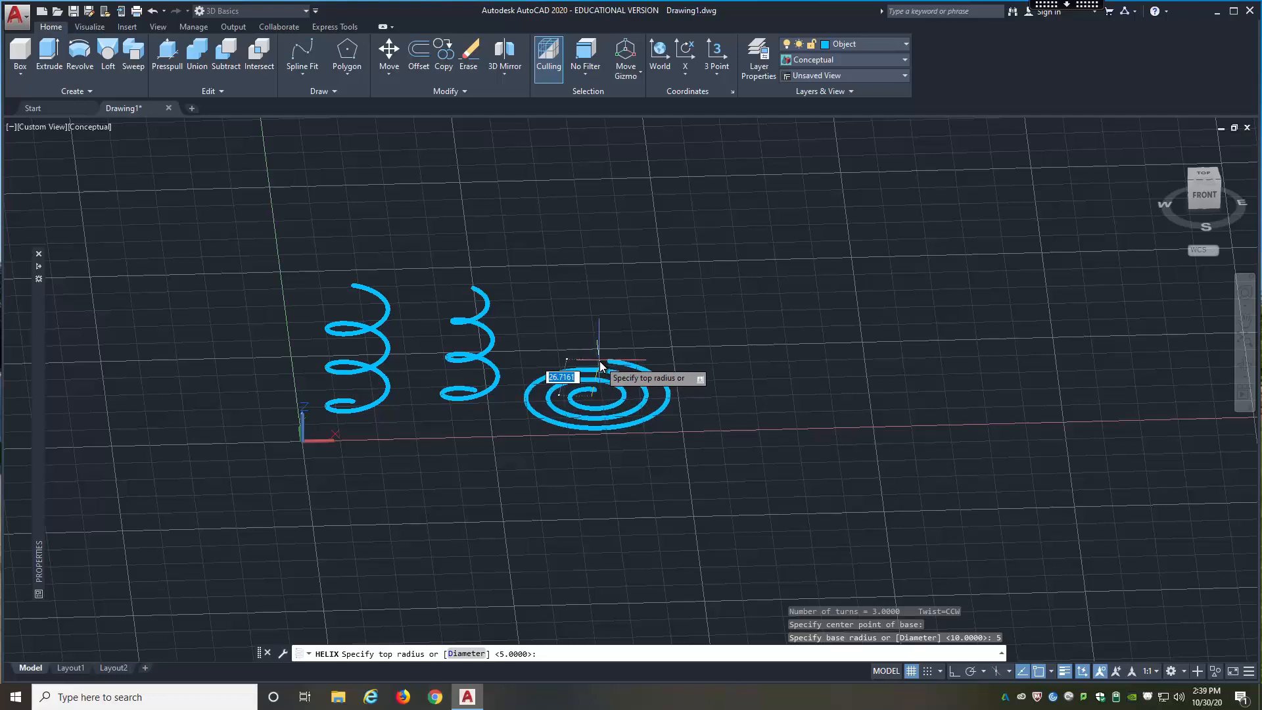
pyautogui.write('30')
pyautogui.press('Return')
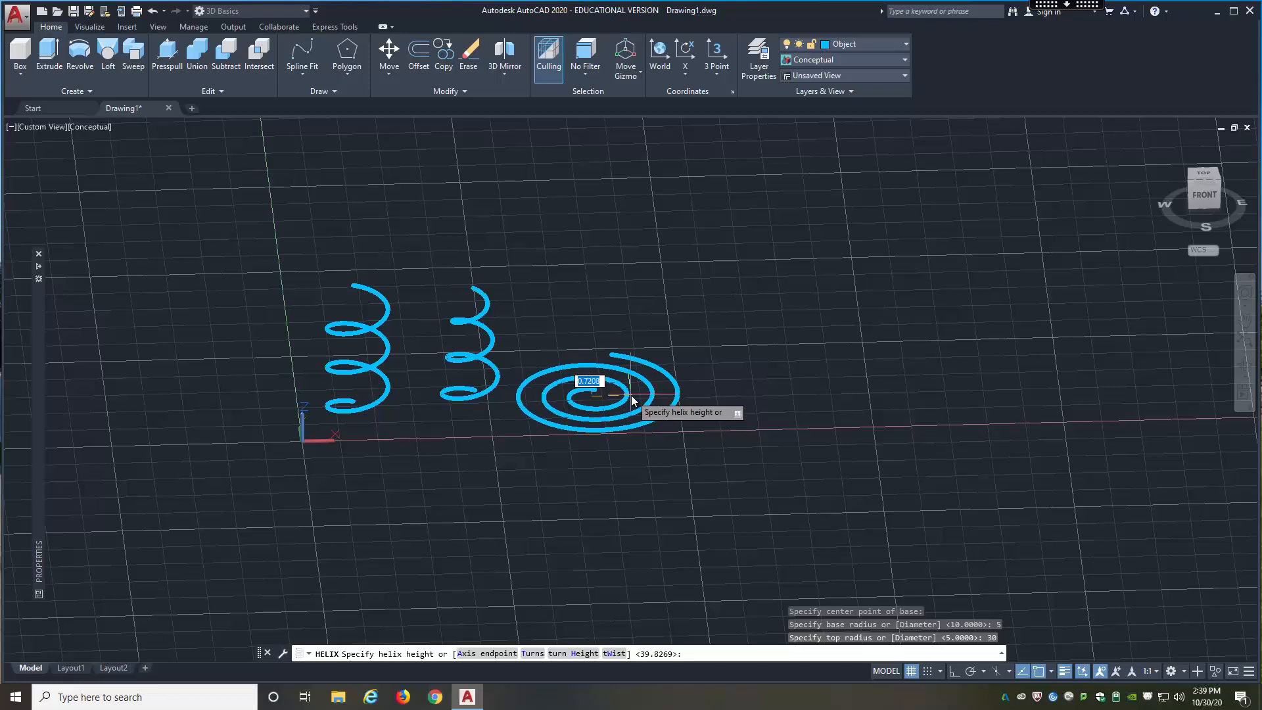
pyautogui.write('0')
pyautogui.press('Return')
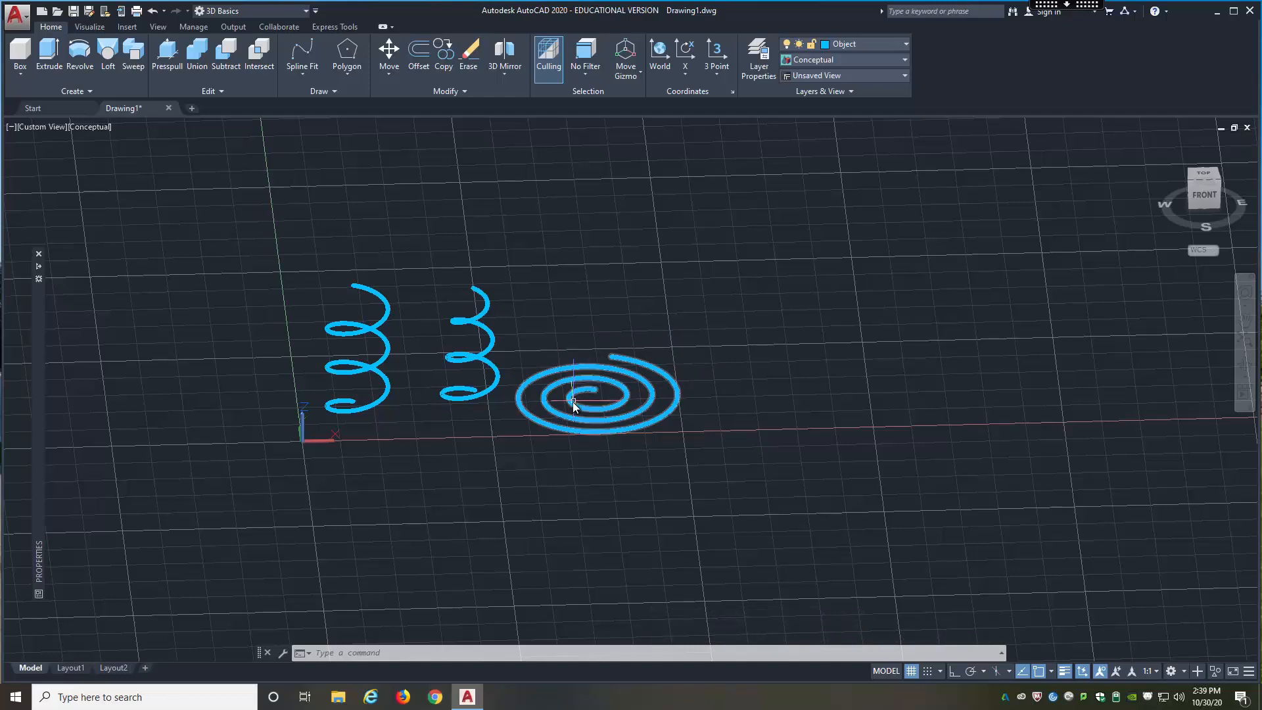
# Step: Begin a fourth helix beyond the flat spiral with a base radius of about 10.7 and a larger top radius
pyautogui.write('HE')
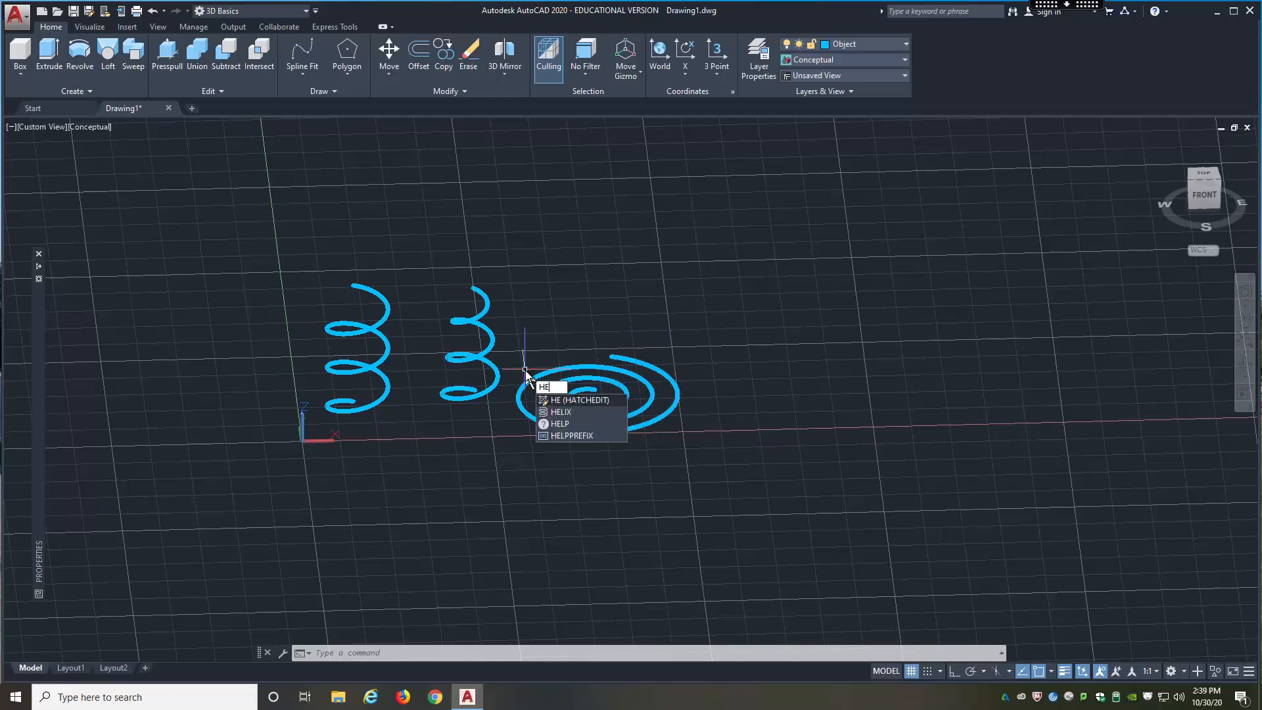
pyautogui.write('li')
pyautogui.press('Return')
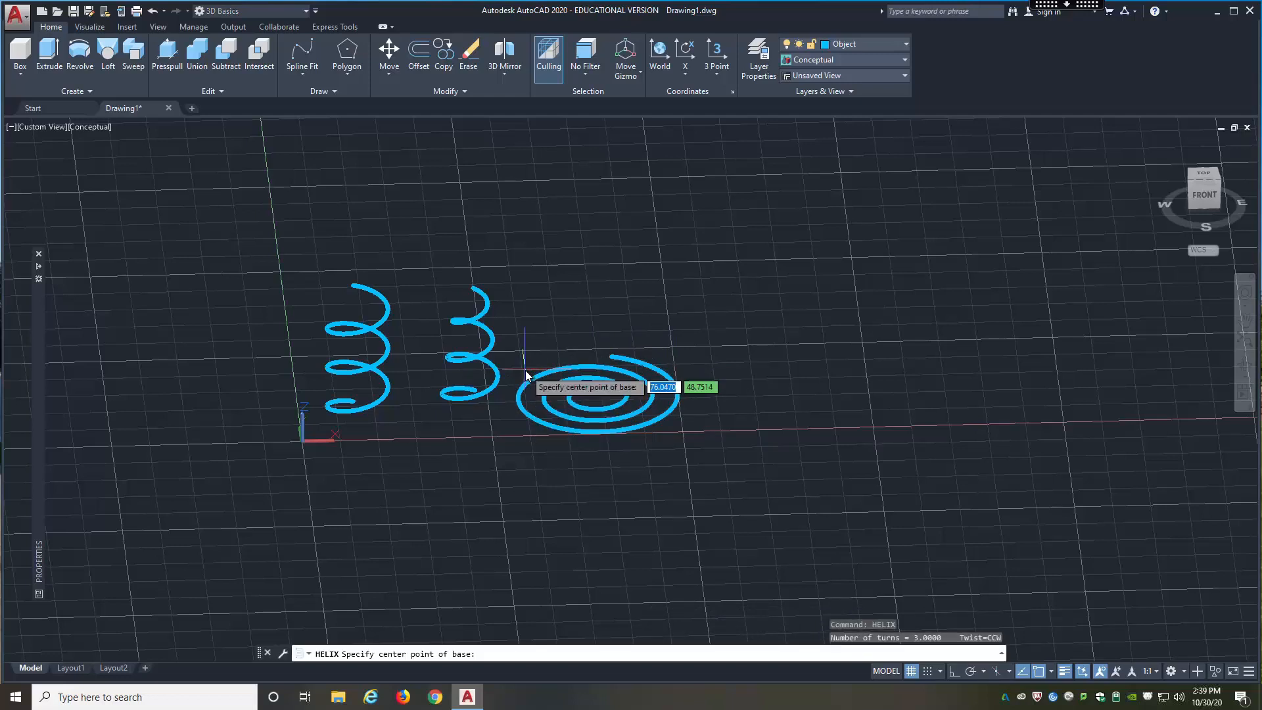
pyautogui.click(777, 389)
pyautogui.click(807, 381)
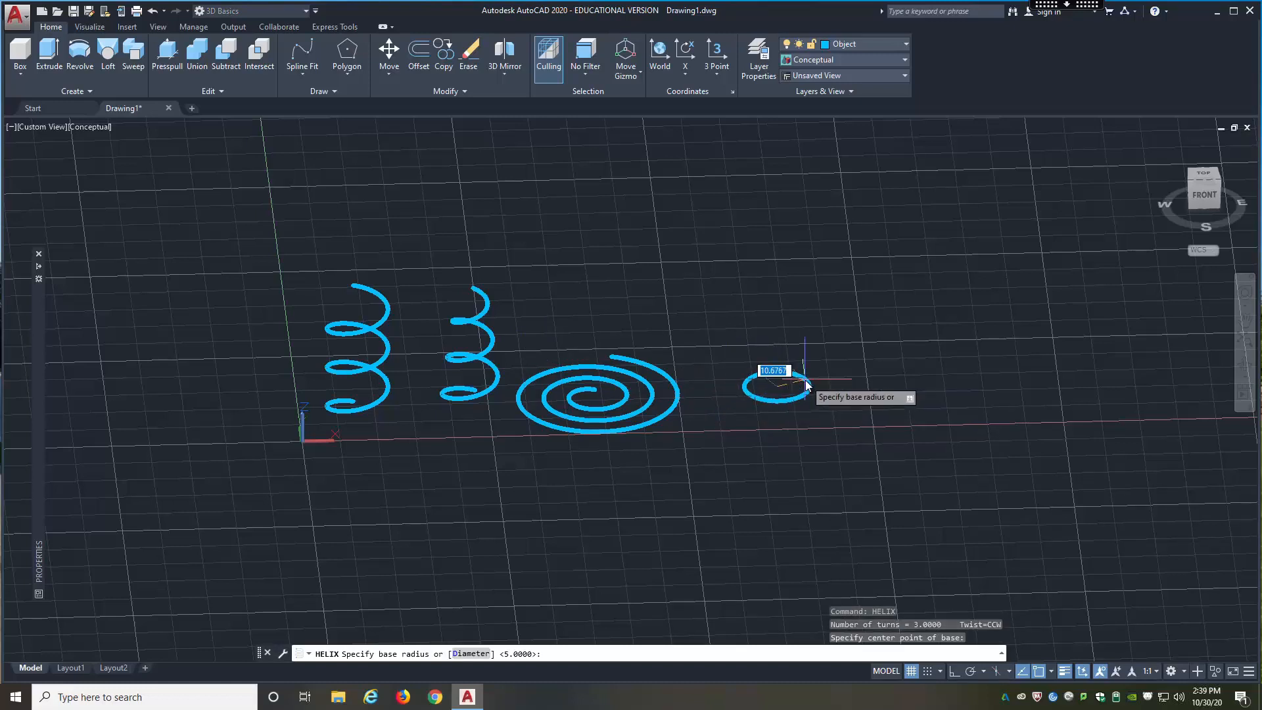
pyautogui.click(811, 348)
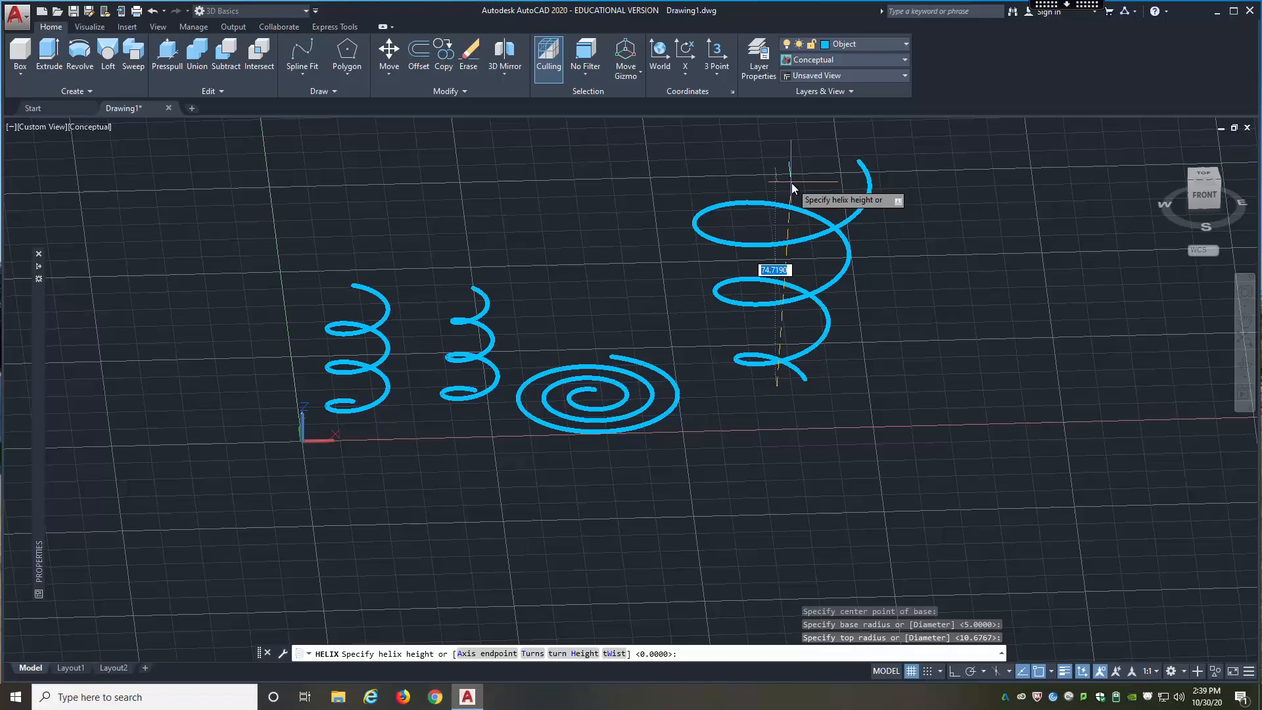
# Step: Give the new helix 20 turns and finish it with a turn height of 0.05
pyautogui.write('t')
pyautogui.press('Return')
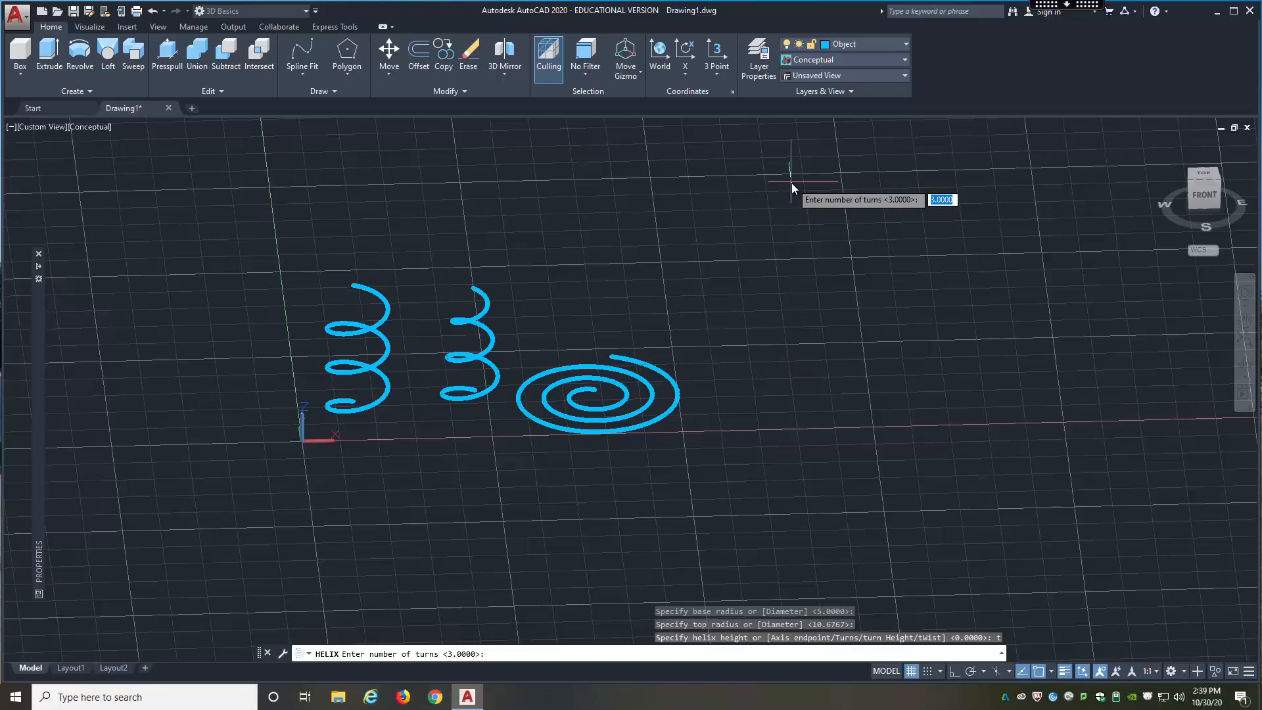
pyautogui.write('20')
pyautogui.press('Return')
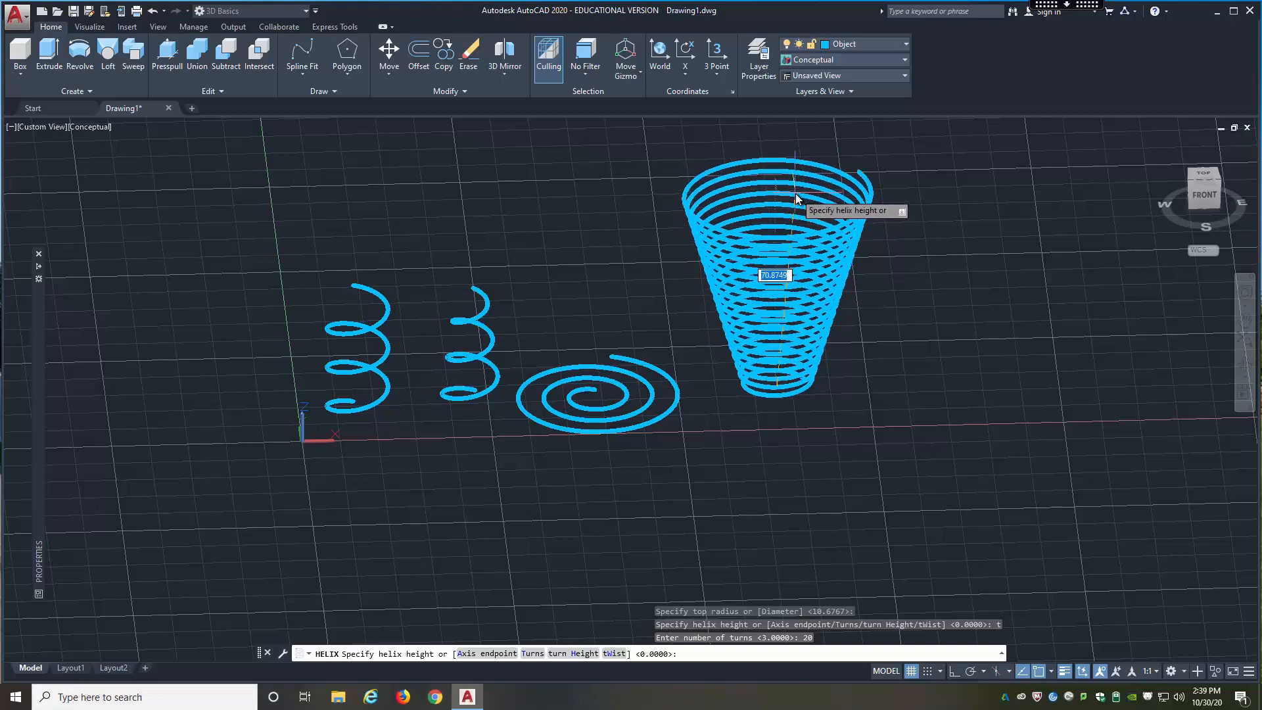
pyautogui.write('h')
pyautogui.press('Return')
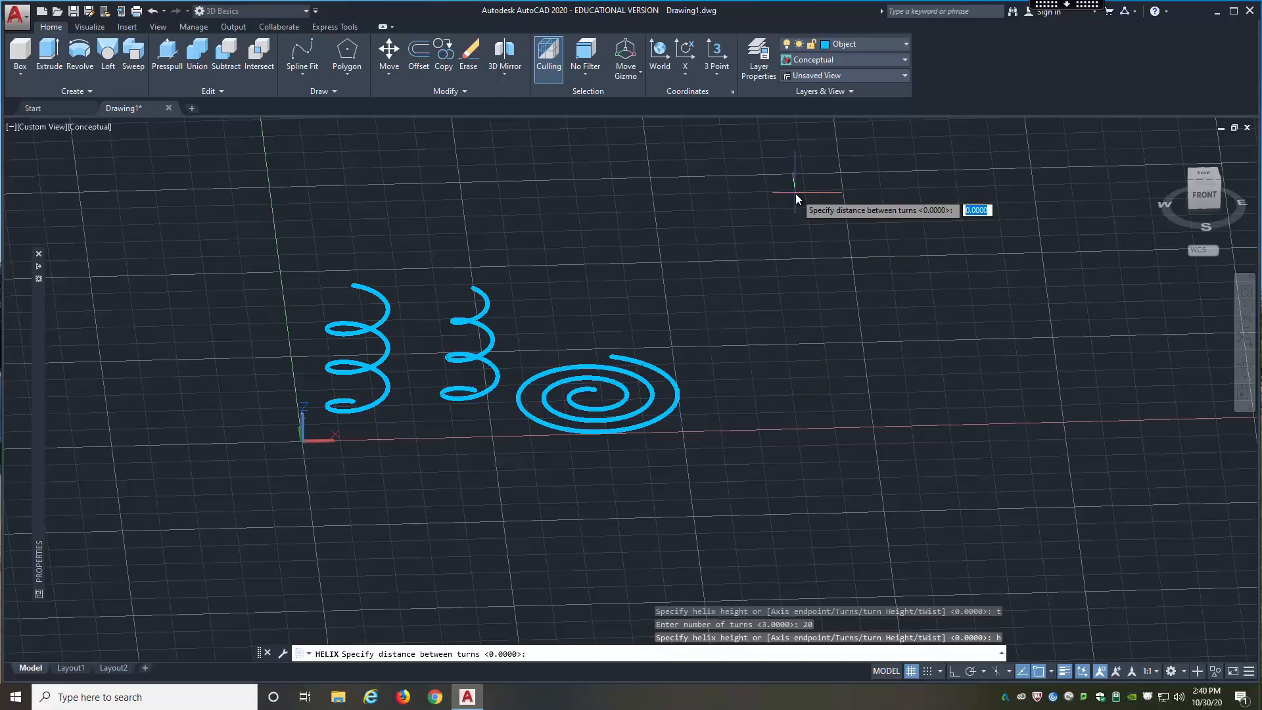
pyautogui.write('.05')
pyautogui.press('Return')
pyautogui.scroll(3, 737, 414)
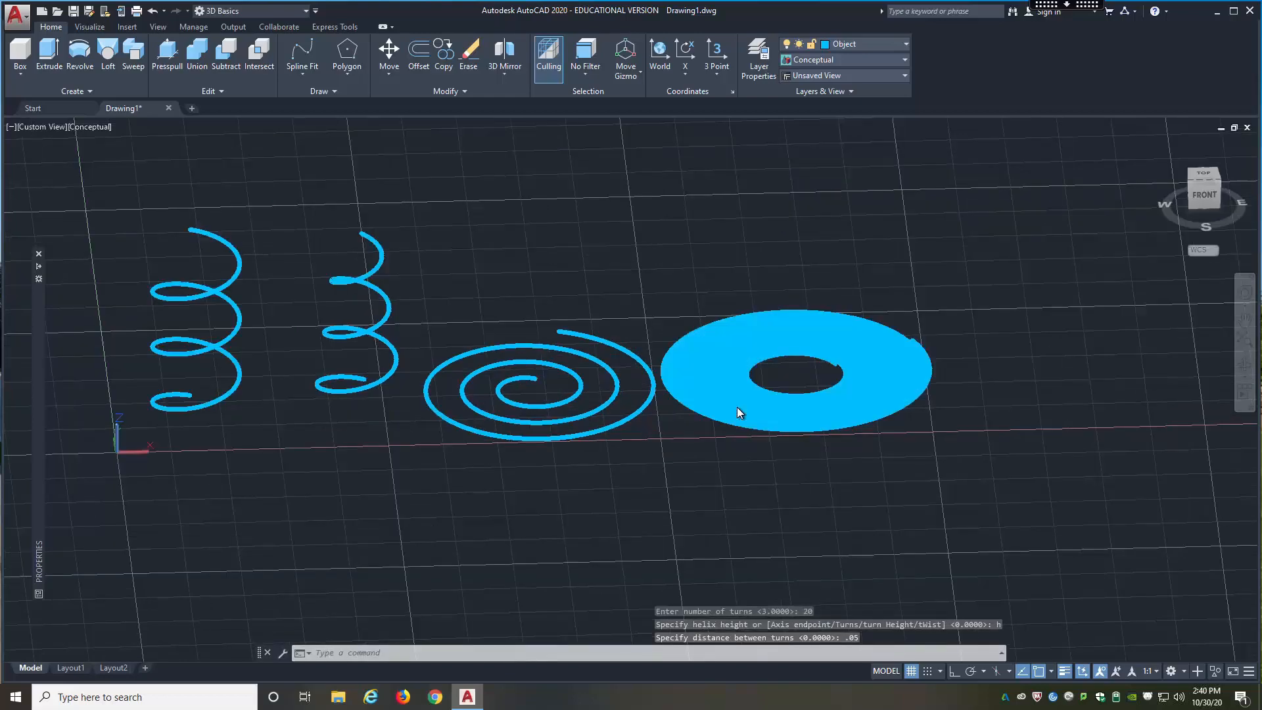
pyautogui.scroll(3, 741, 405)
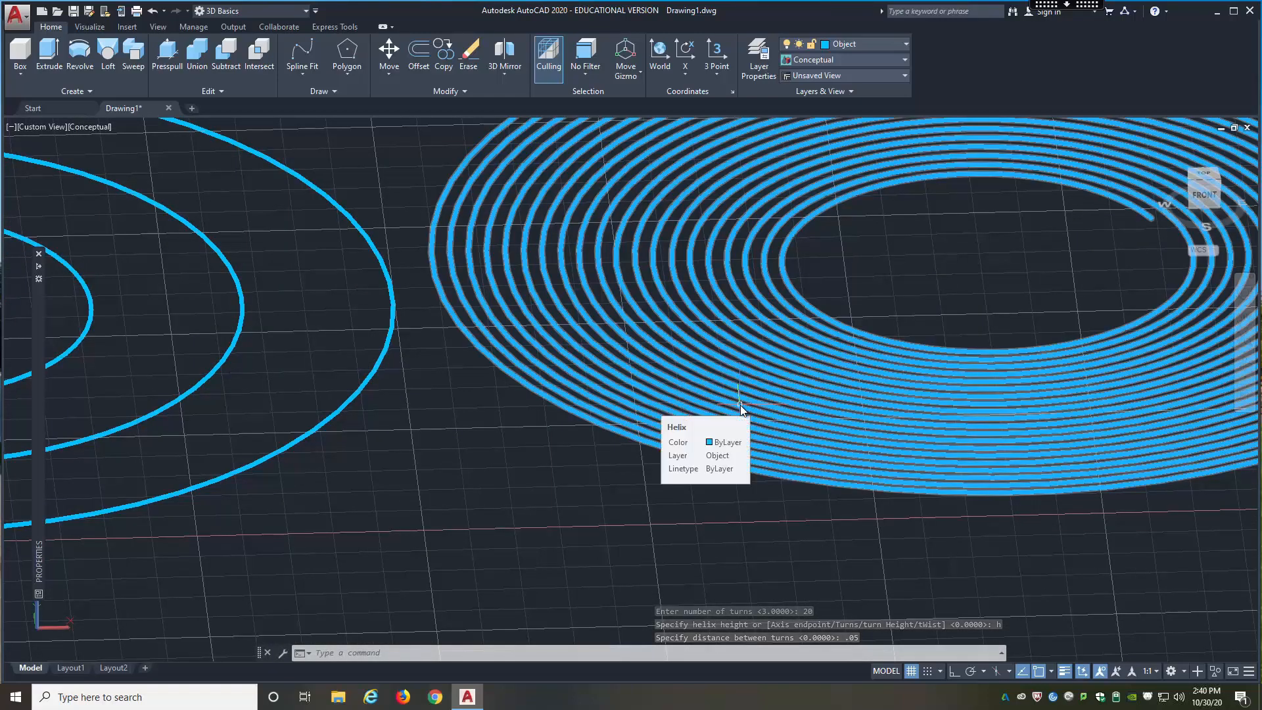
pyautogui.scroll(-7, 756, 406)
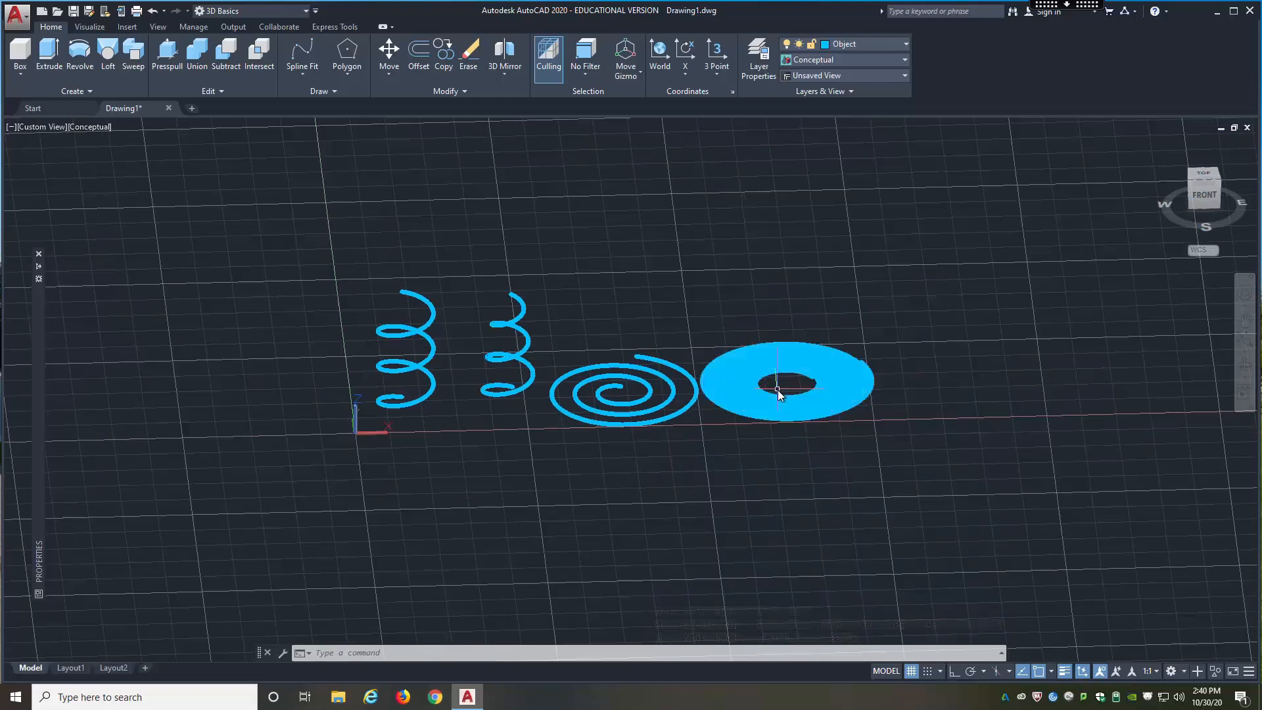
# Step: Delete the tightly wound 20-turn helix
pyautogui.keyDown('shift'); pyautogui.moveTo(778, 386); pyautogui.dragTo(802, 366, button='middle'); pyautogui.keyUp('shift')
pyautogui.click(800, 362)
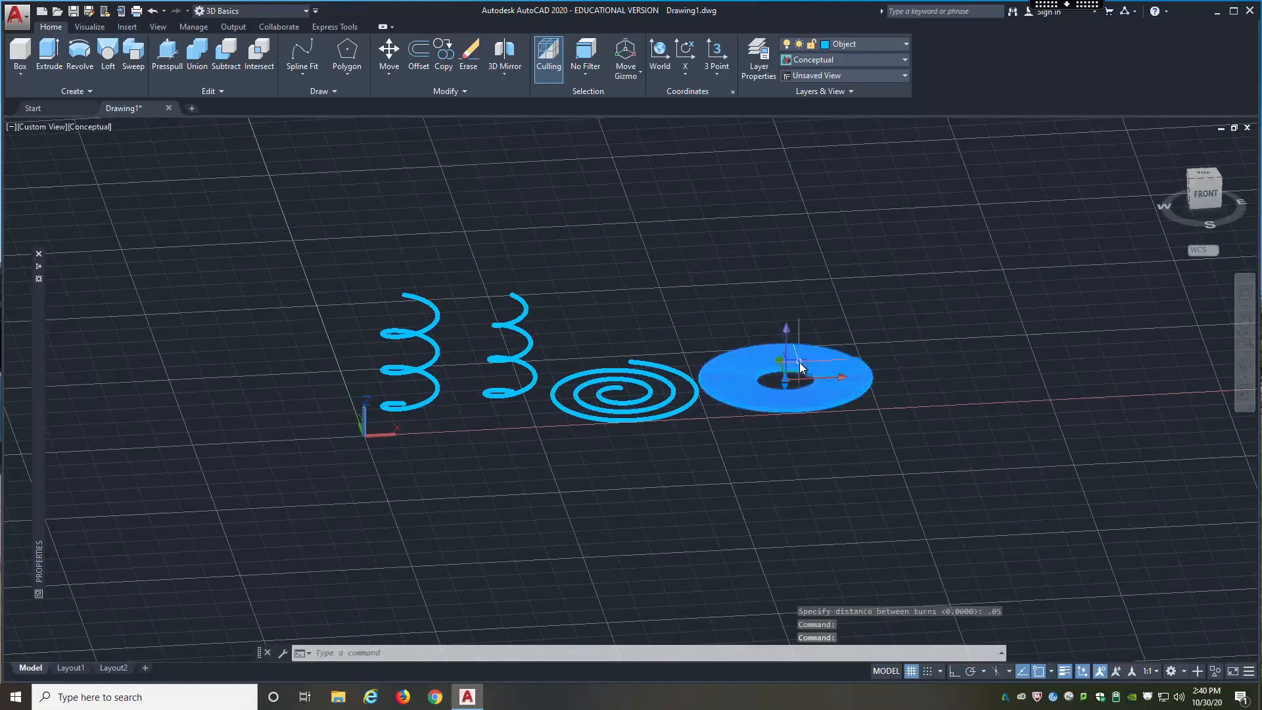
pyautogui.press('Delete')
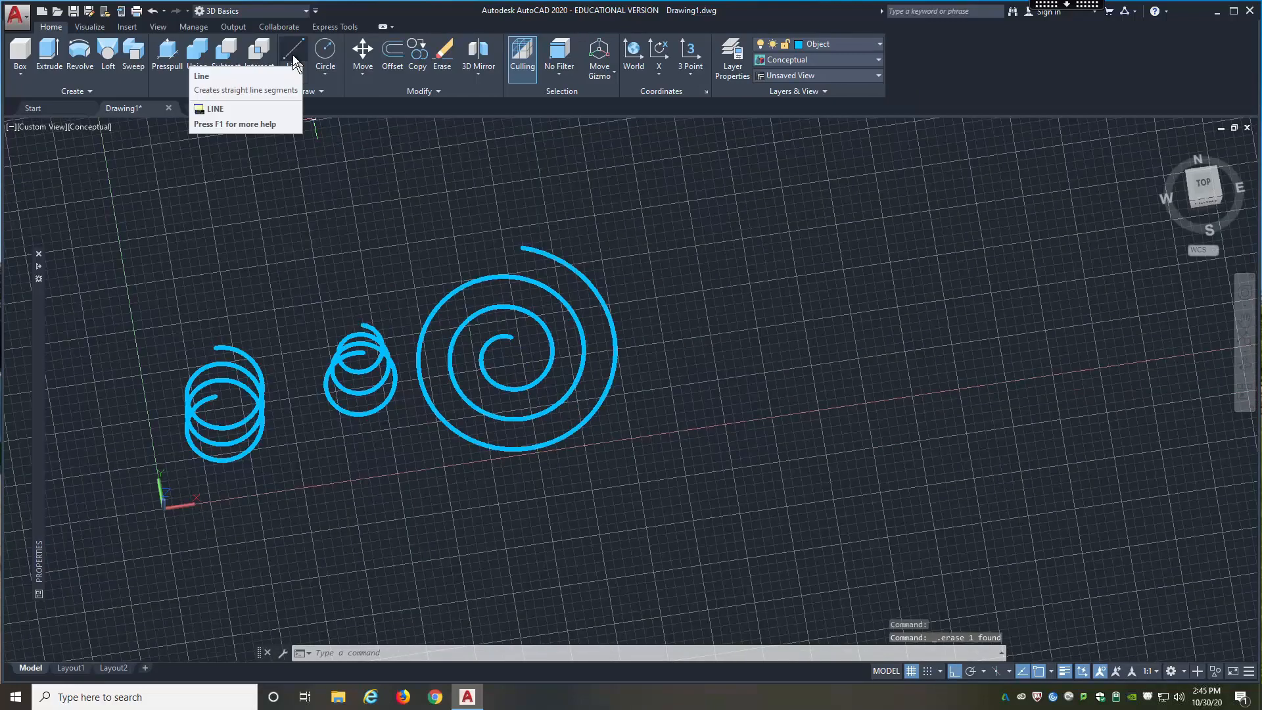
# Step: Draw a straight line about 110 long in the Y direction, starting beyond the flat spiral near the X axis
pyautogui.click(293, 57)
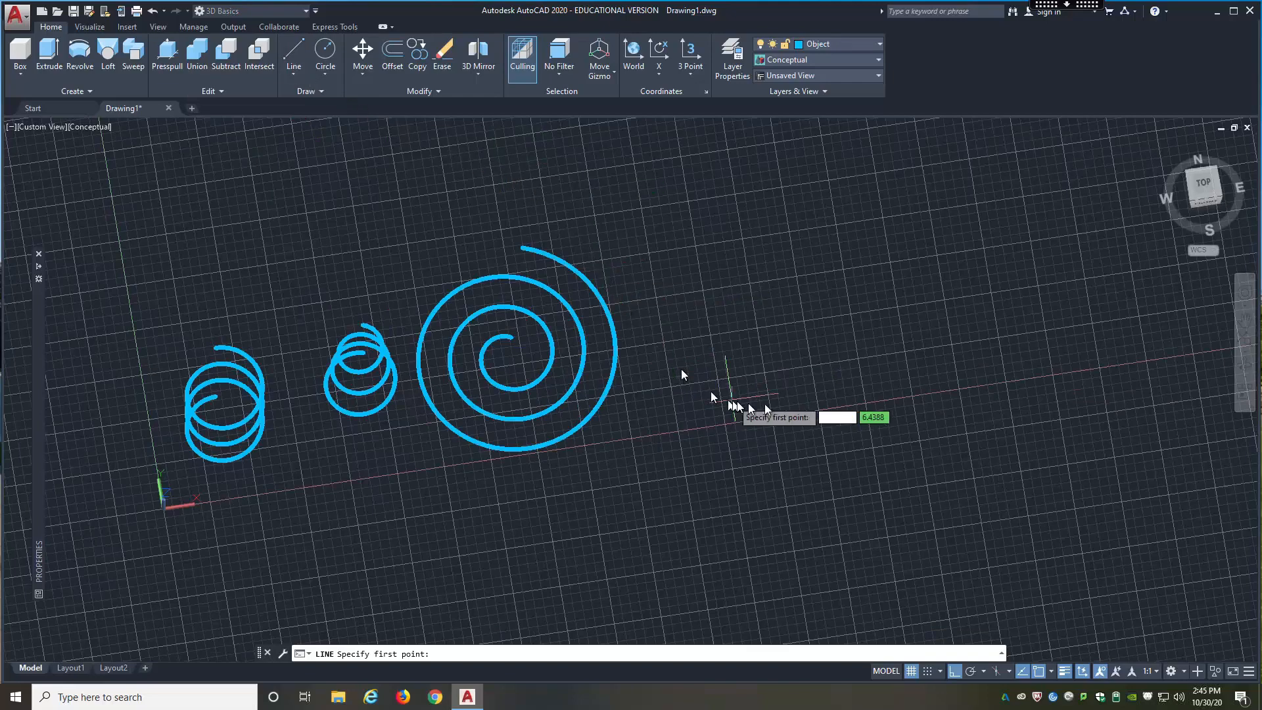
pyautogui.click(806, 403)
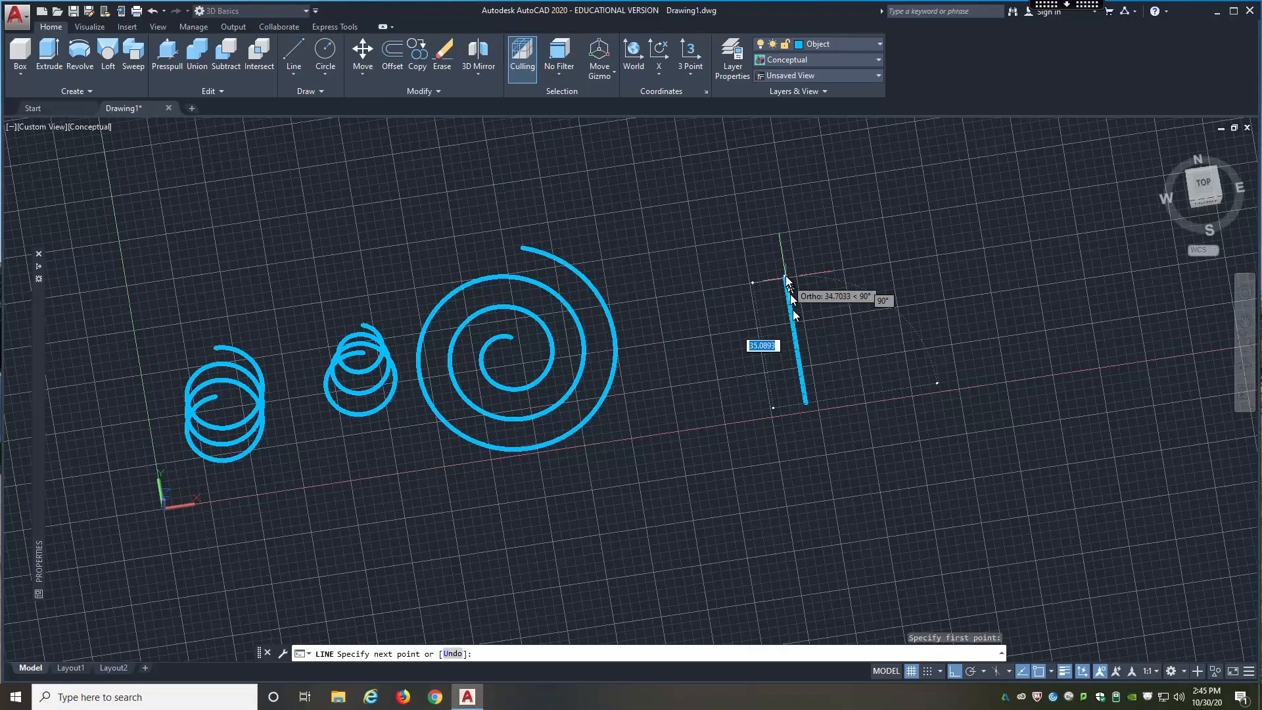
pyautogui.scroll(-4, 796, 263)
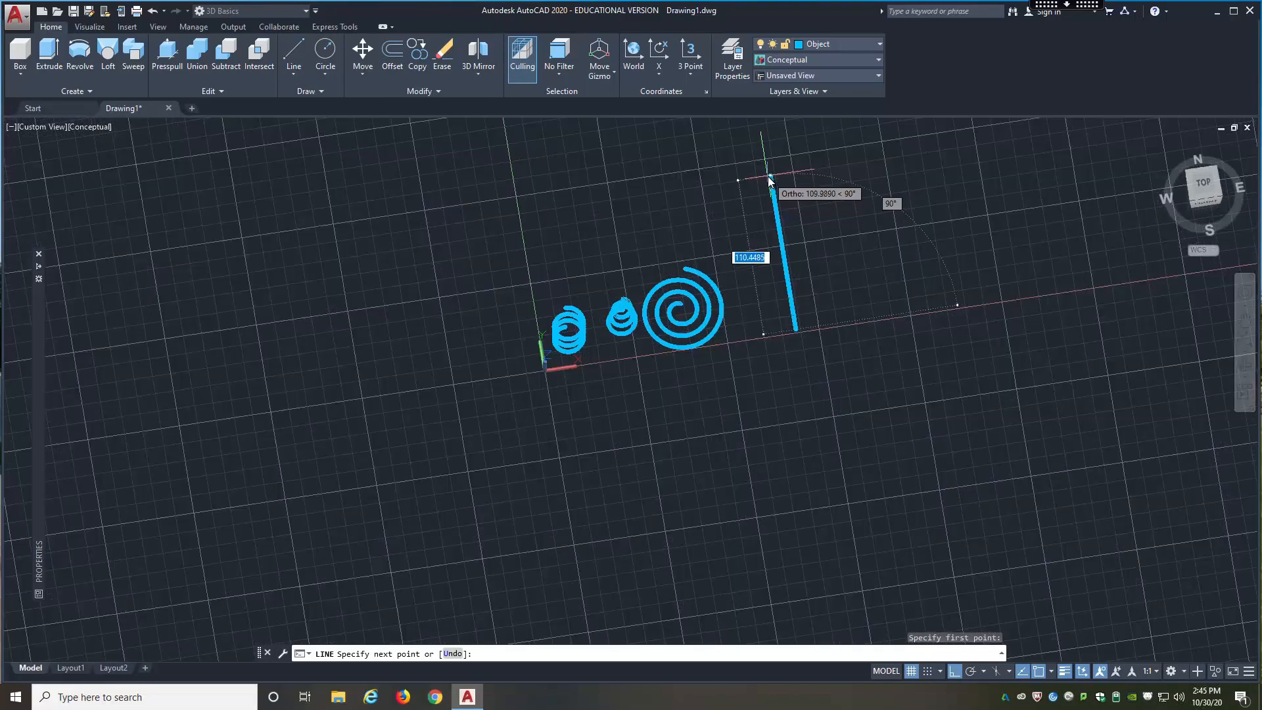
pyautogui.click(769, 177)
pyautogui.press('Escape')
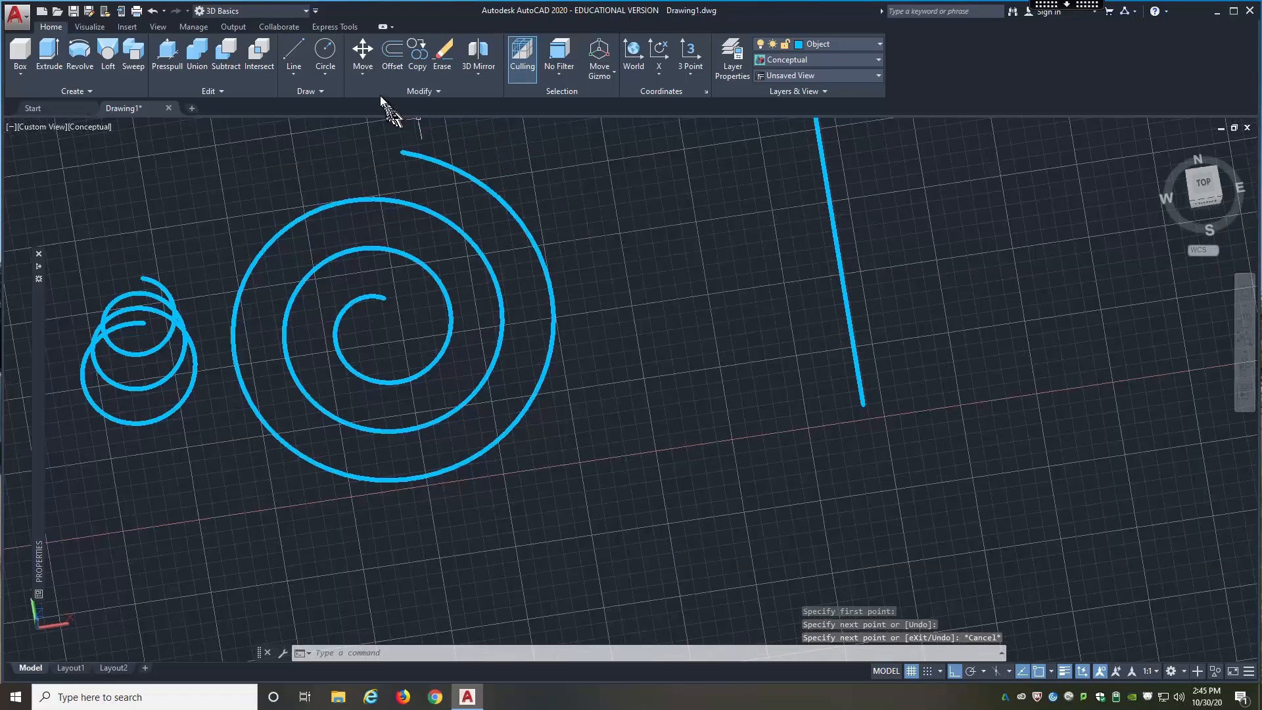
# Step: Draw two small circles side by side near the line's lower end, one about 0.26 in radius and the other slightly larger
pyautogui.click(324, 59)
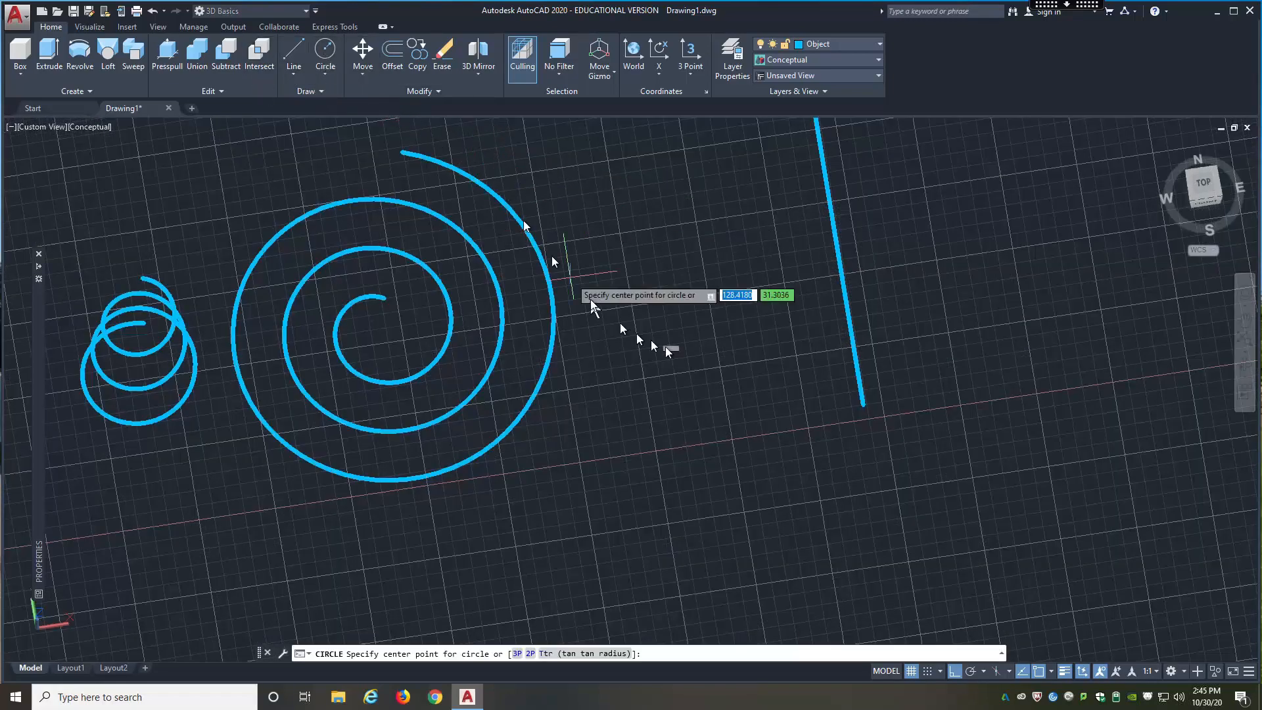
pyautogui.scroll(2, 866, 440)
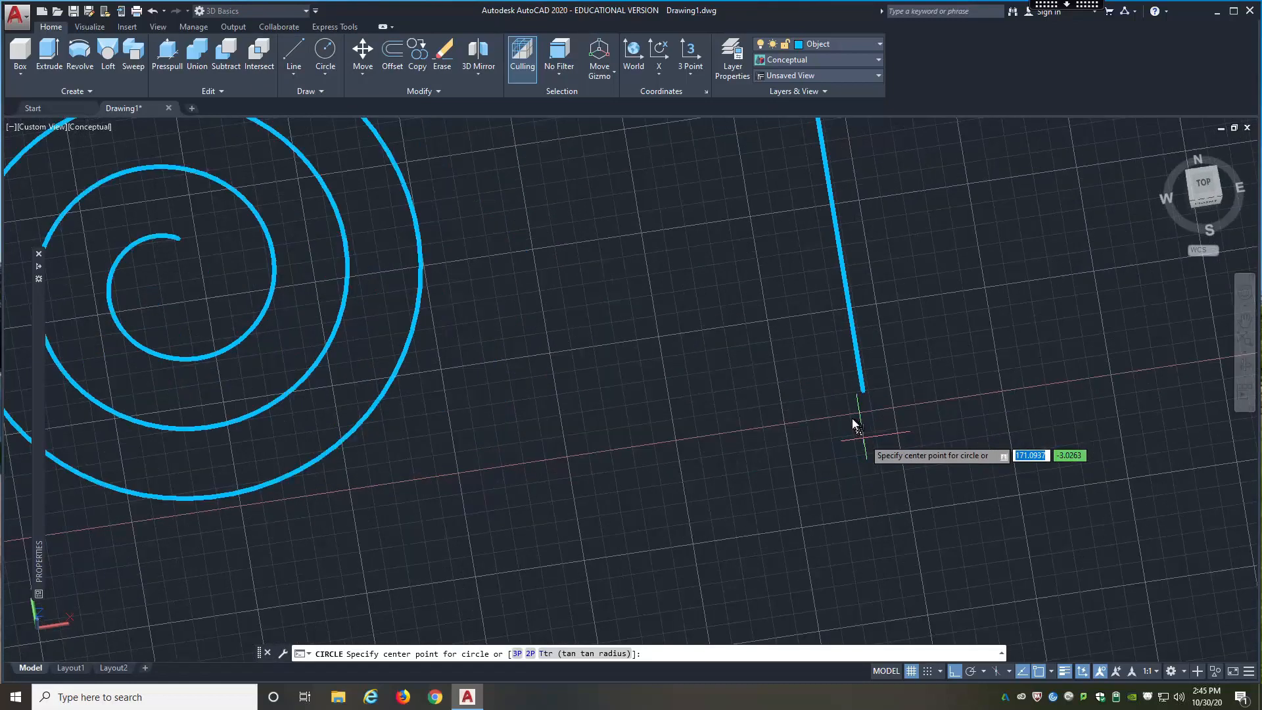
pyautogui.scroll(2, 844, 406)
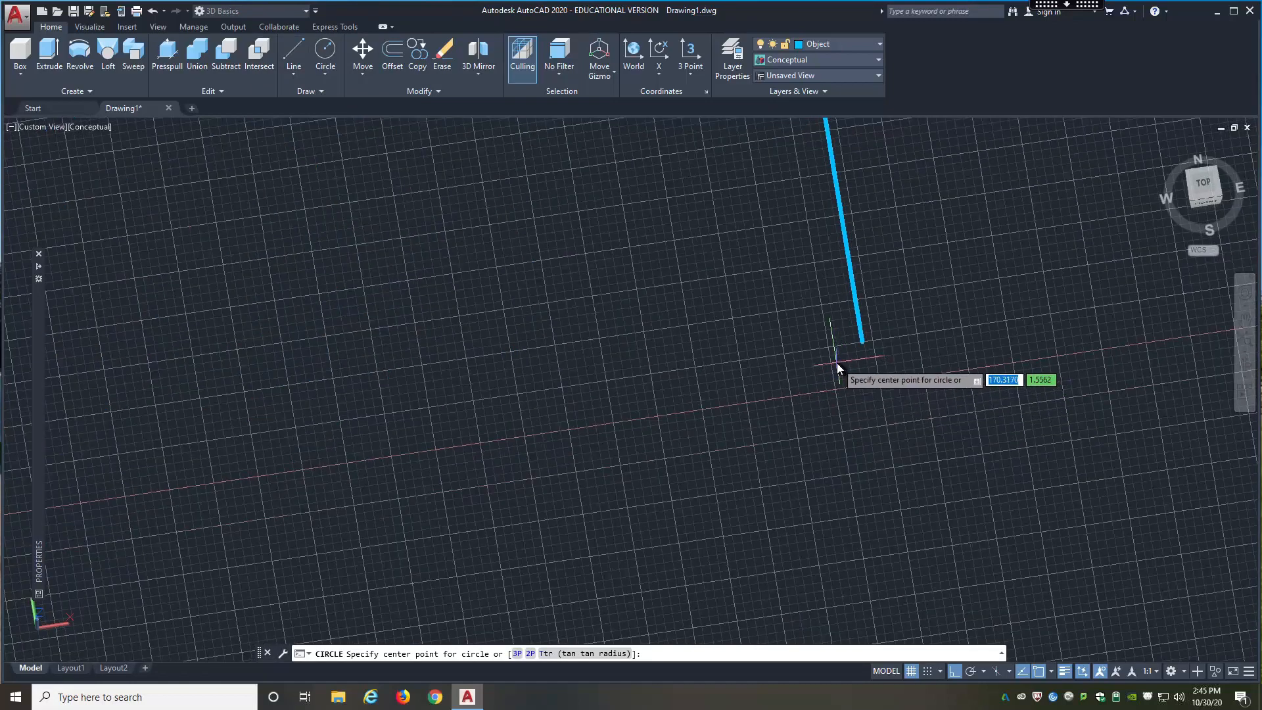
pyautogui.click(837, 363)
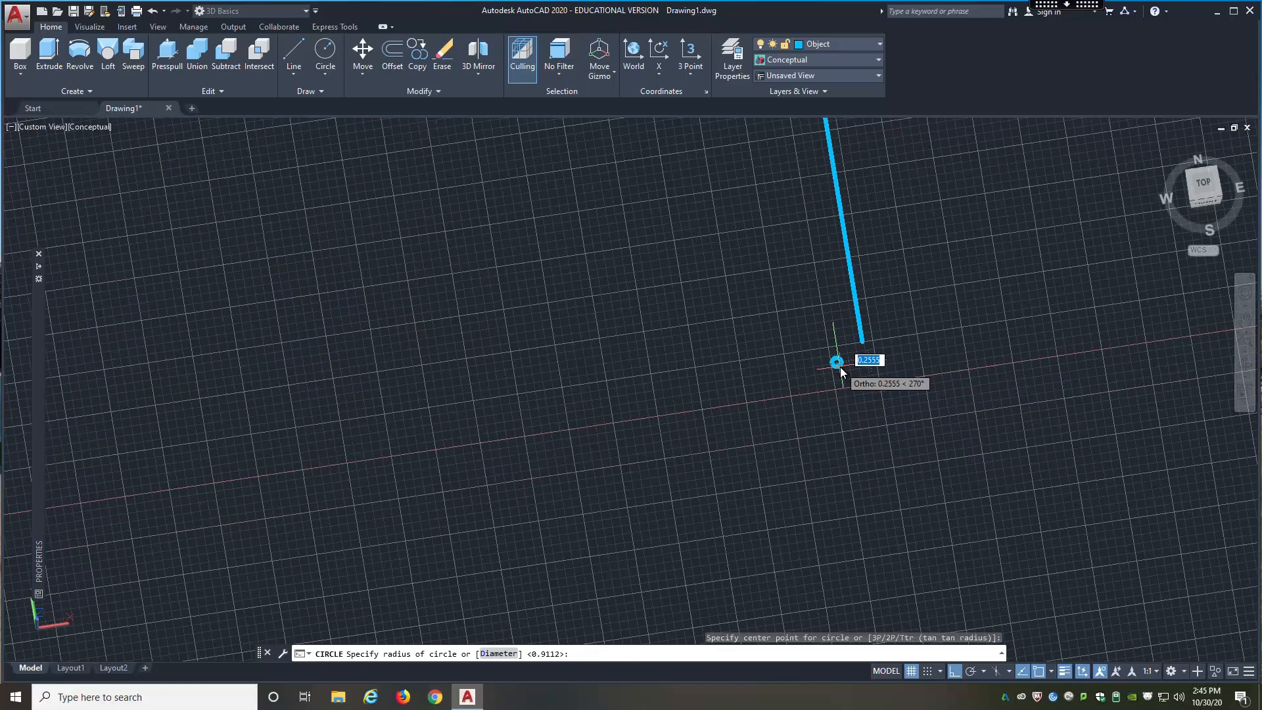
pyautogui.click(840, 367)
pyautogui.press('Return')
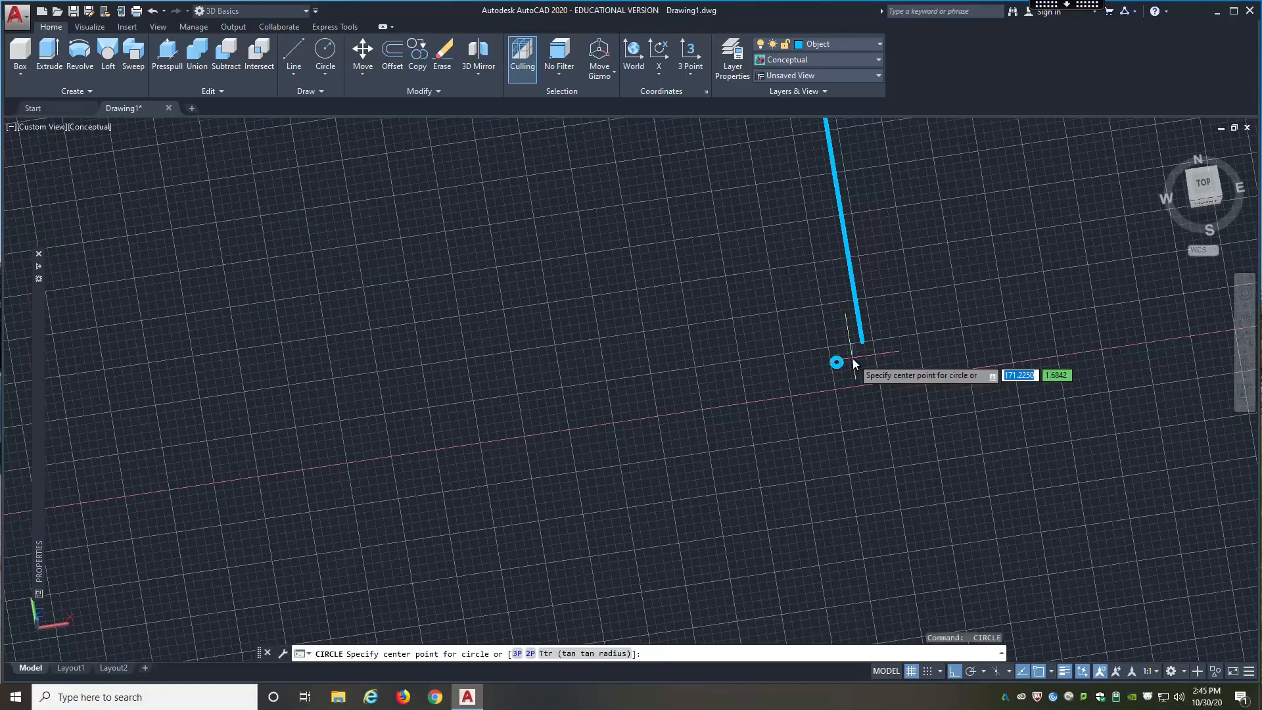
pyautogui.press('Return')
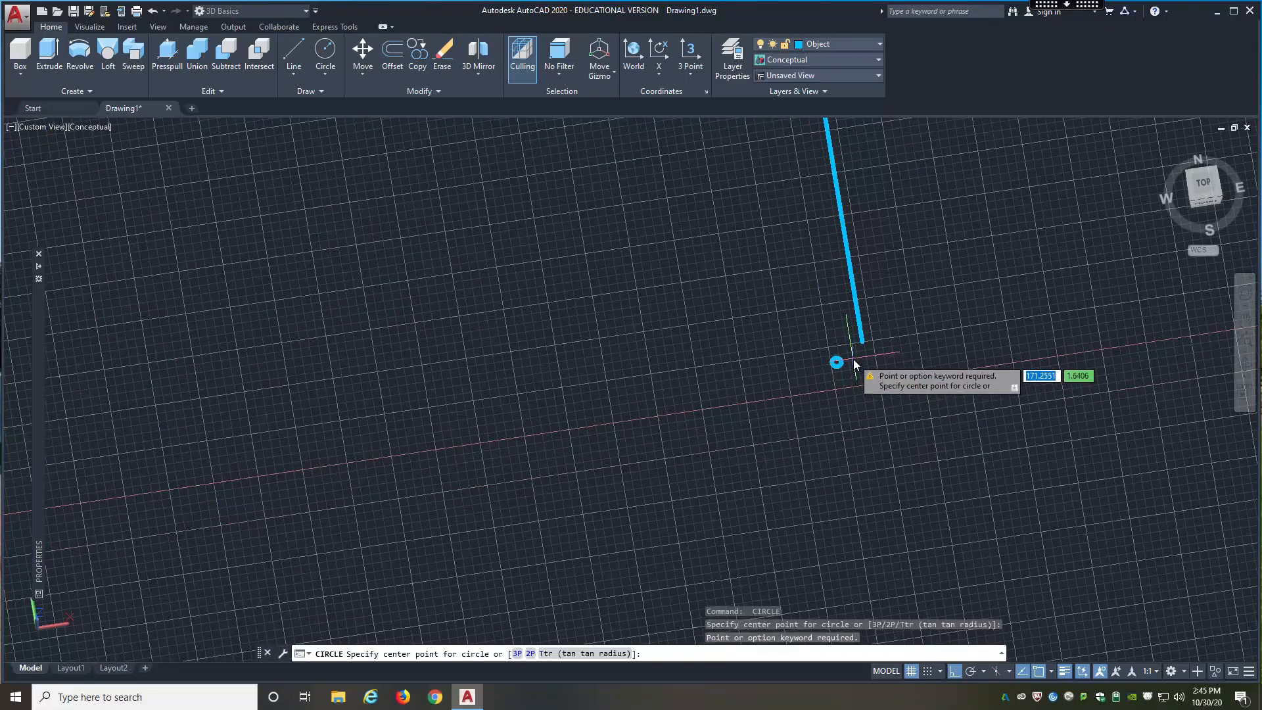
pyautogui.click(855, 364)
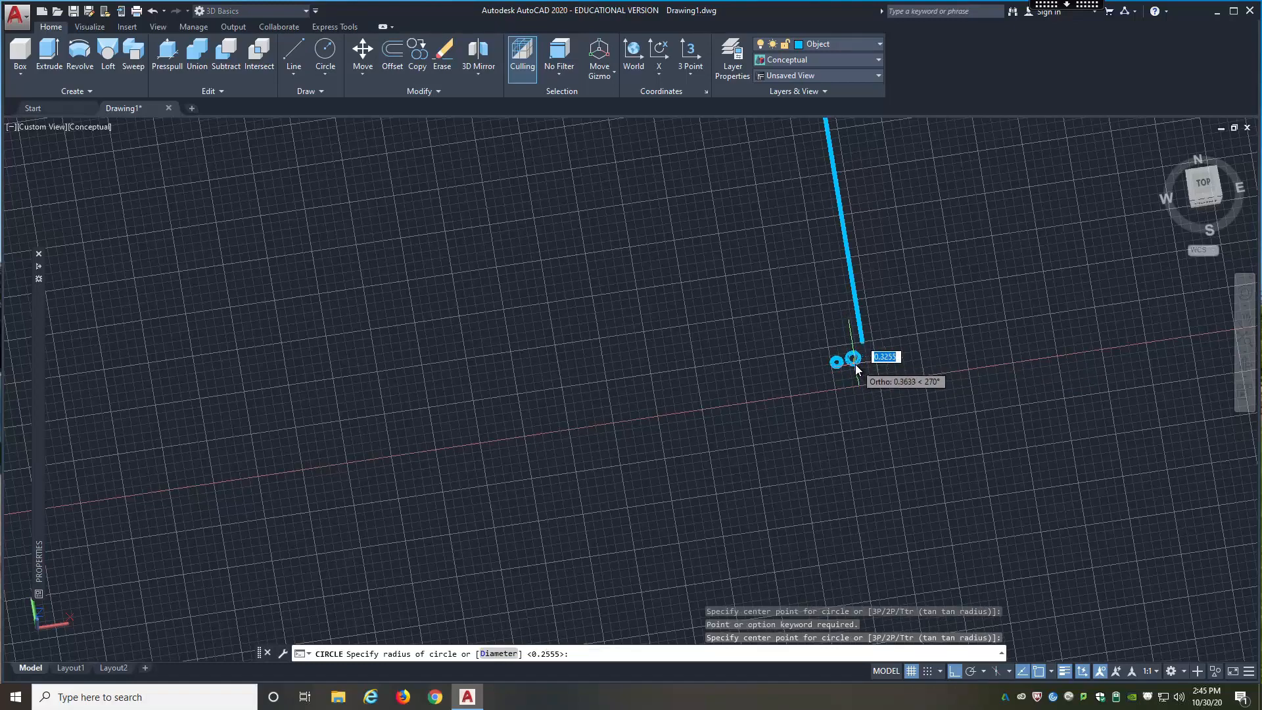
pyautogui.press('Escape')
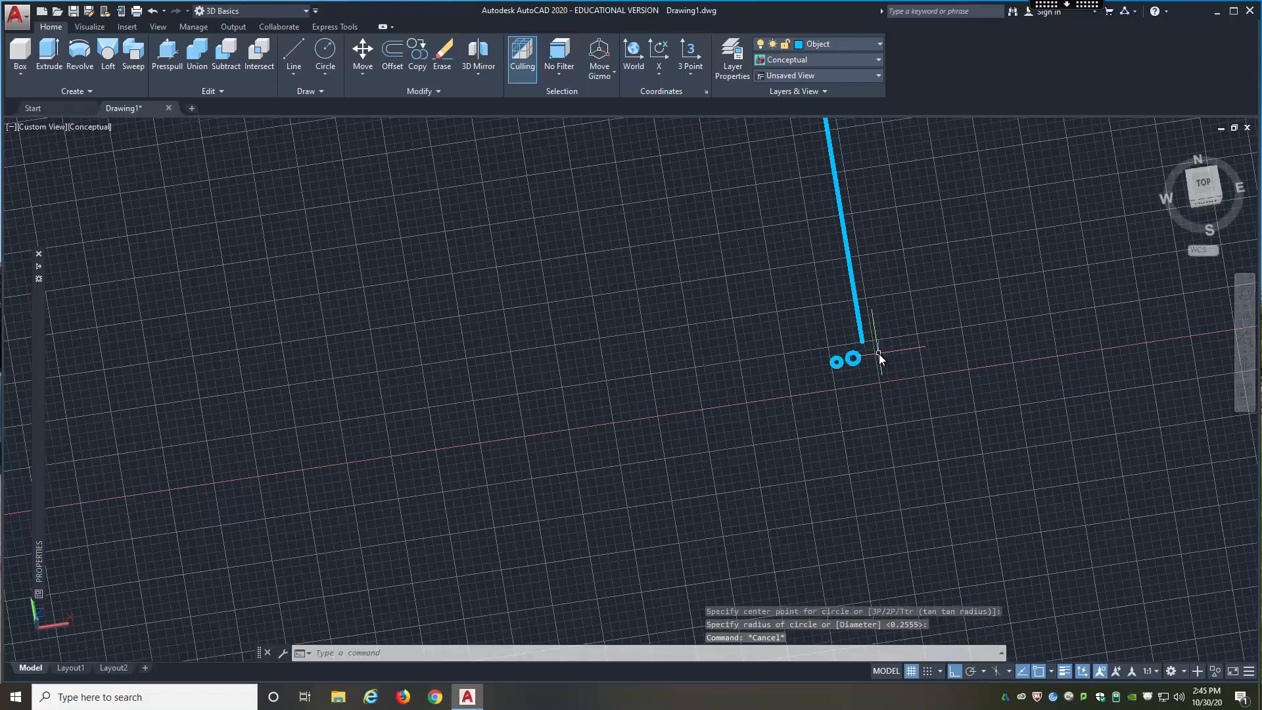
# Step: Try sweeping both small circles together along the straight line with a twist angle of 360
pyautogui.scroll(5, 878, 354)
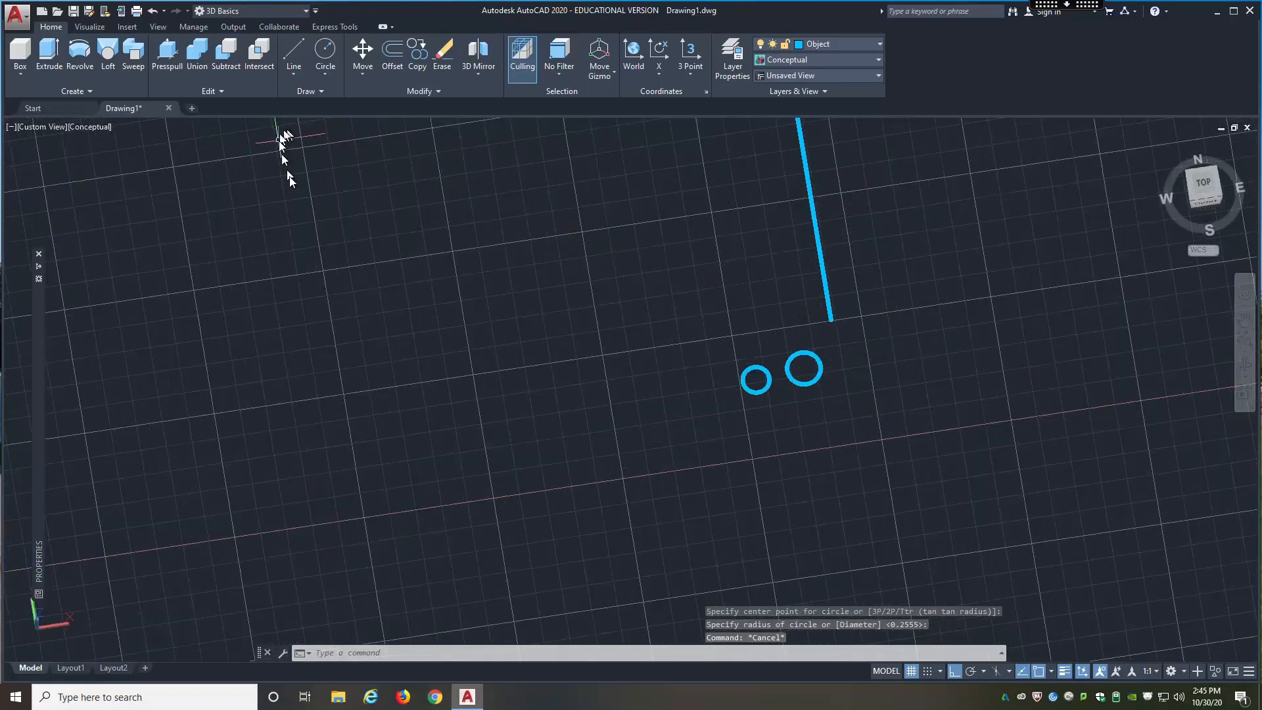
pyautogui.click(133, 63)
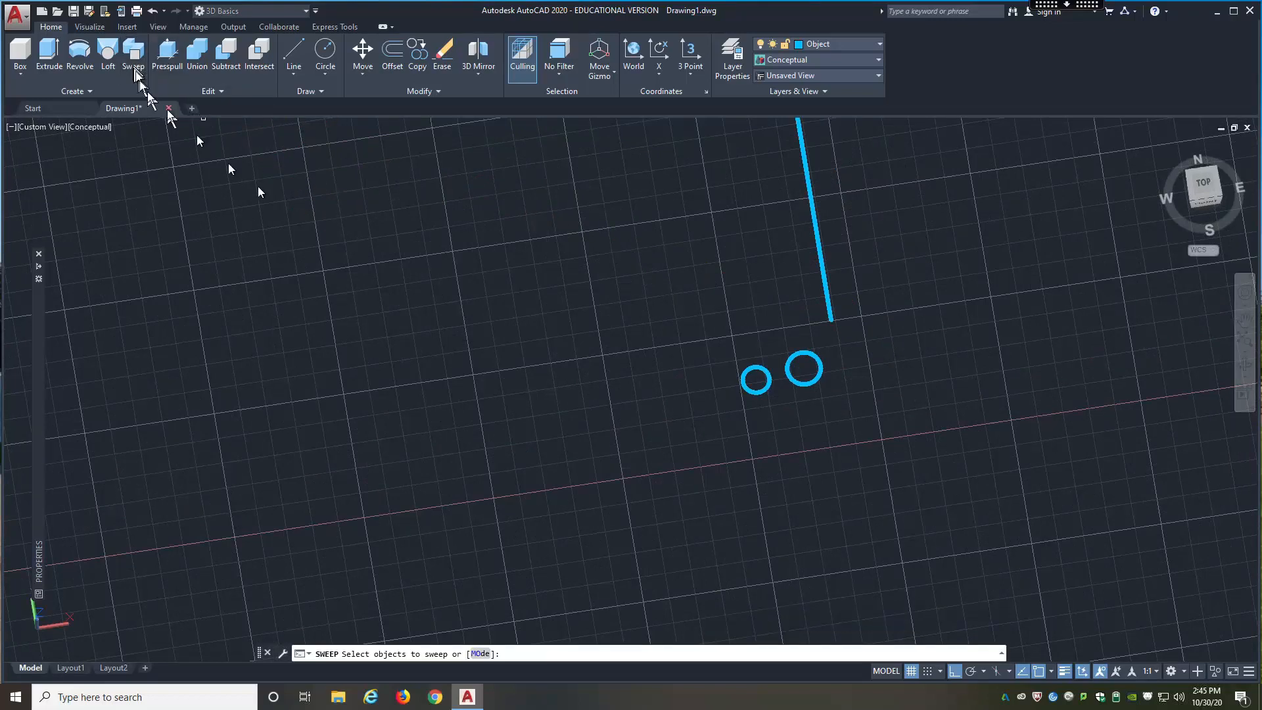
pyautogui.click(823, 335)
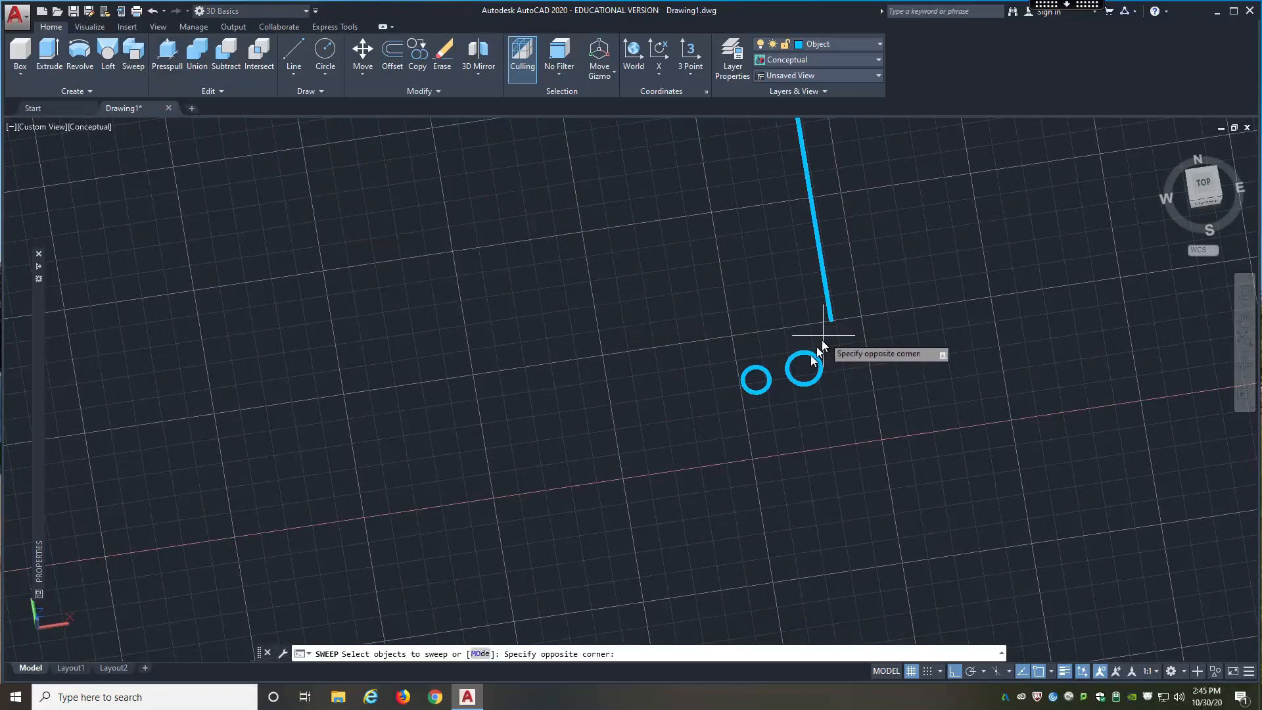
pyautogui.click(732, 420)
pyautogui.rightClick(733, 420)
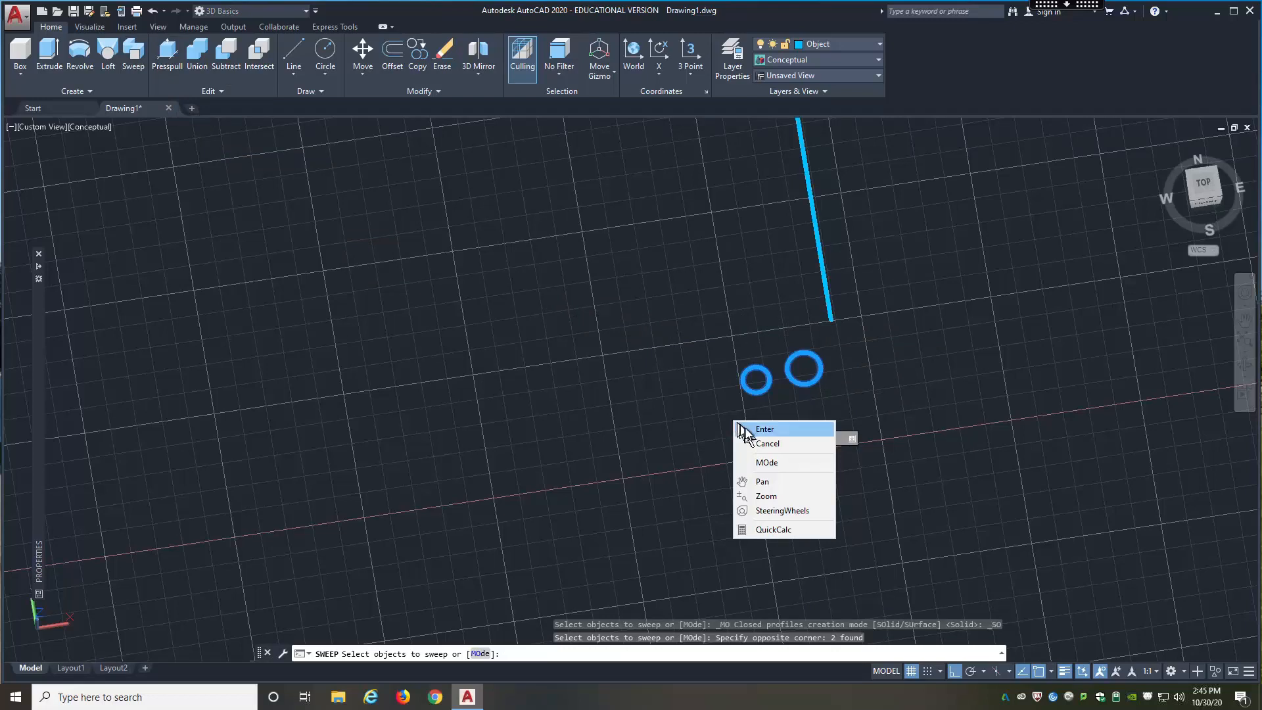
pyautogui.click(762, 429)
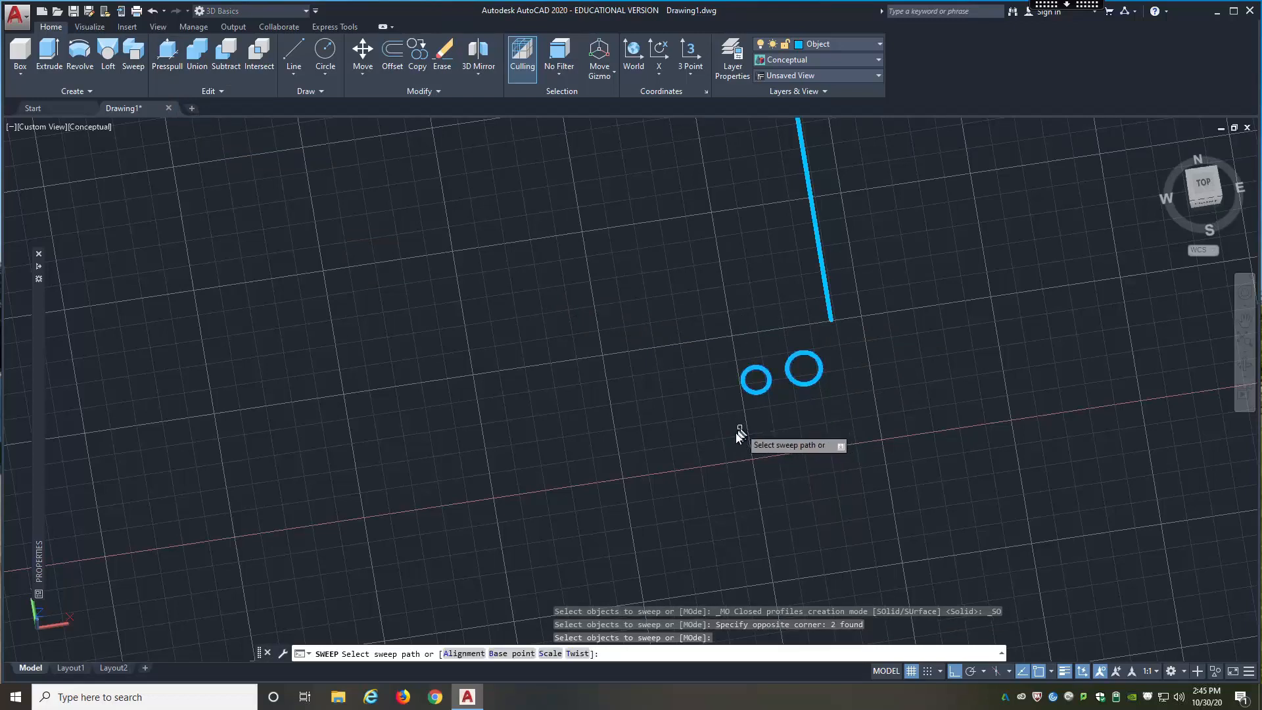
pyautogui.click(578, 654)
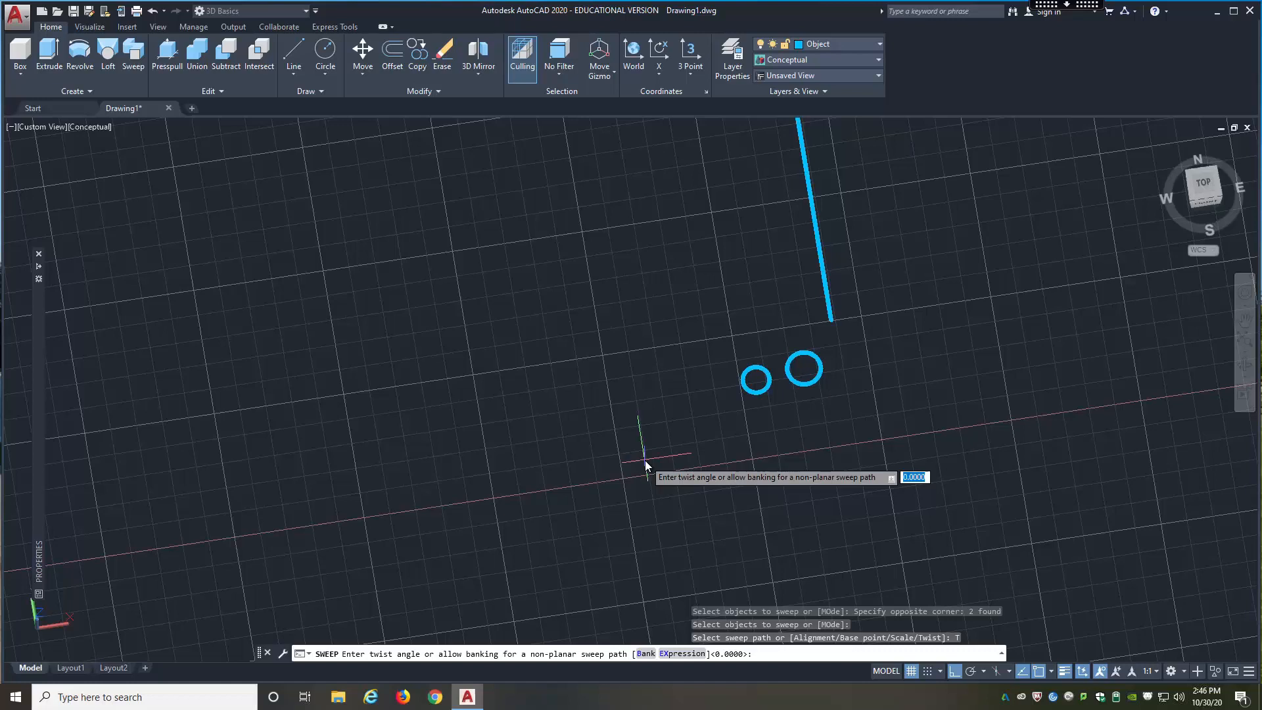
pyautogui.write('360')
pyautogui.press('Return')
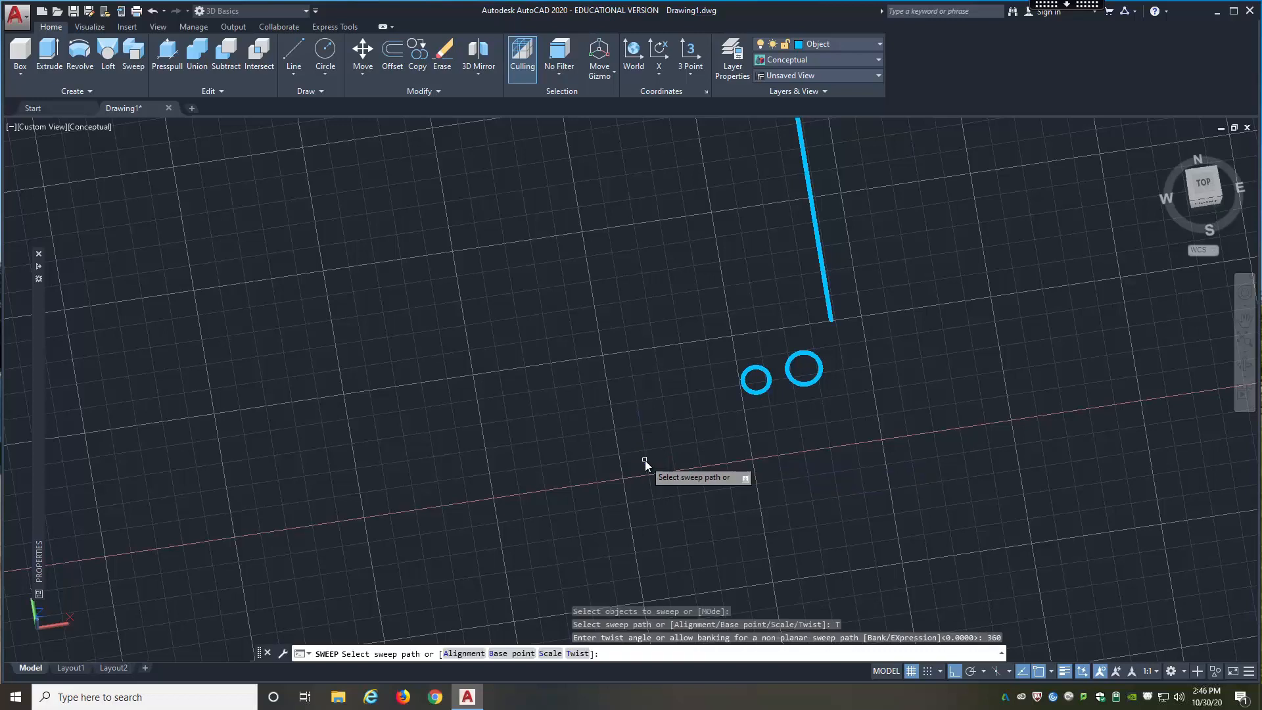
pyautogui.click(828, 297)
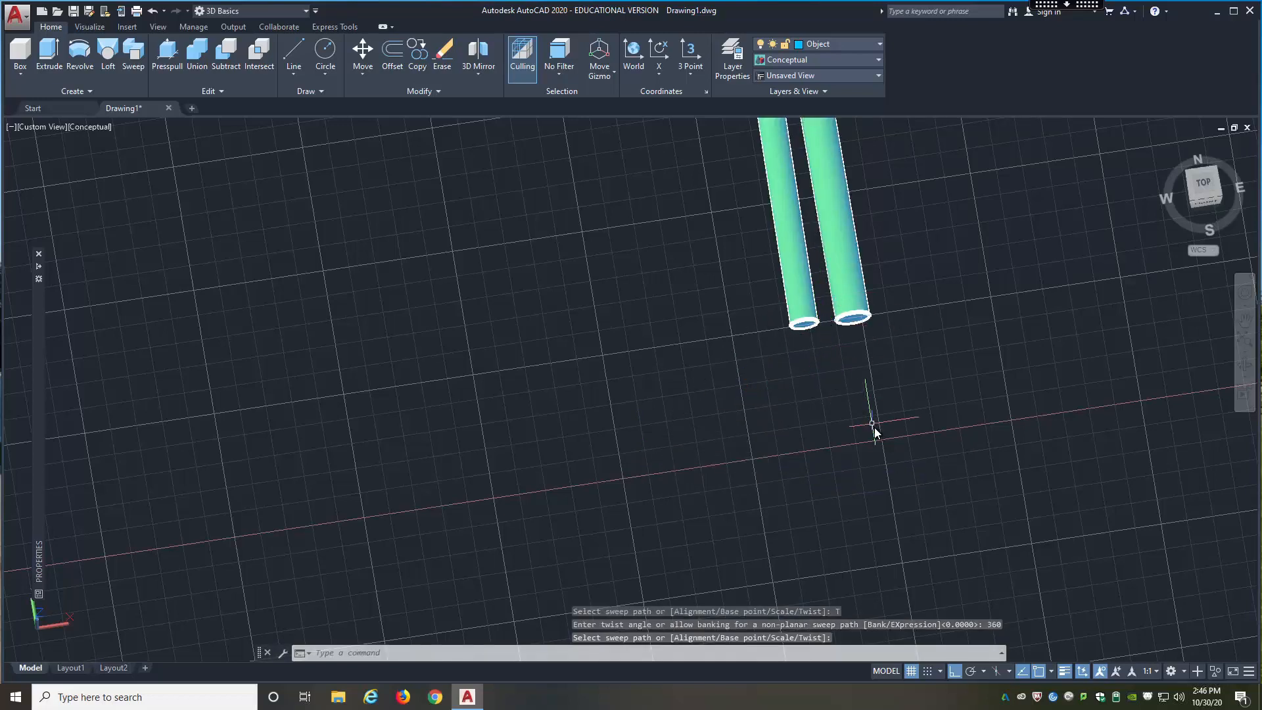
# Step: Inspect the twisted pair from an angled view and undo the sweep back to the two circles and the line
pyautogui.scroll(-8, 874, 424)
pyautogui.scroll(-7, 874, 424)
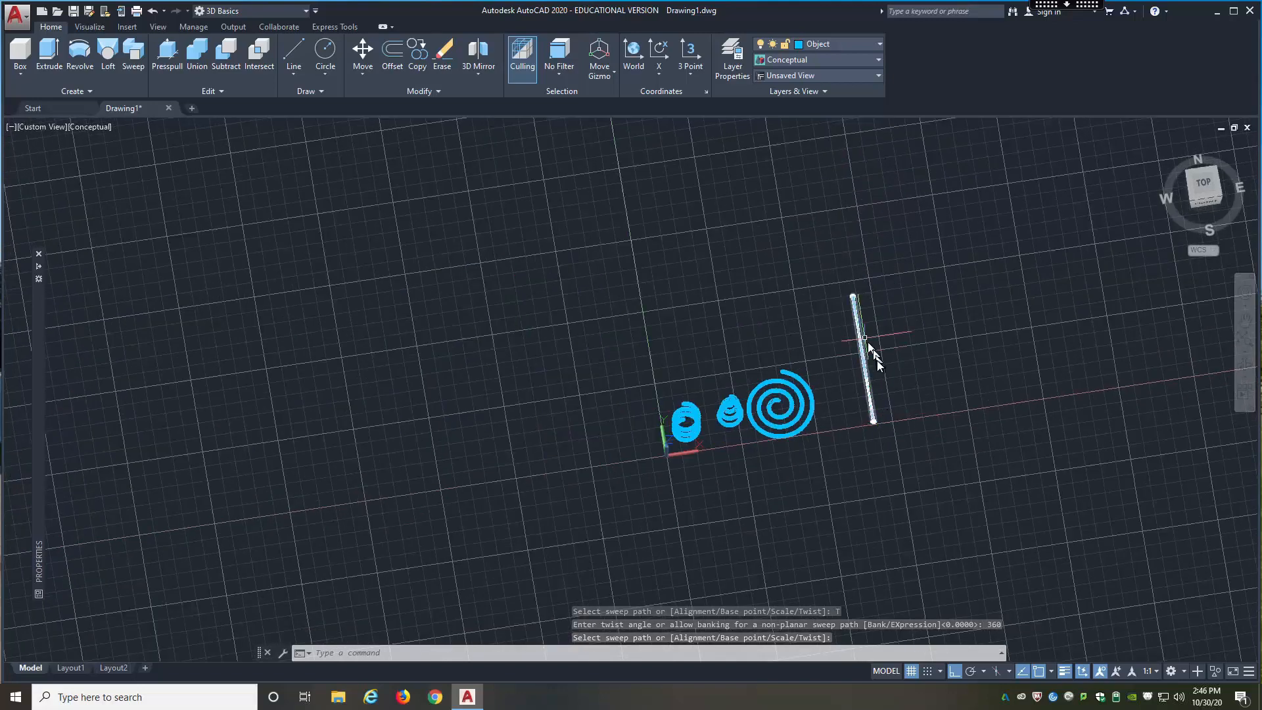
pyautogui.scroll(4, 874, 359)
pyautogui.scroll(5, 875, 359)
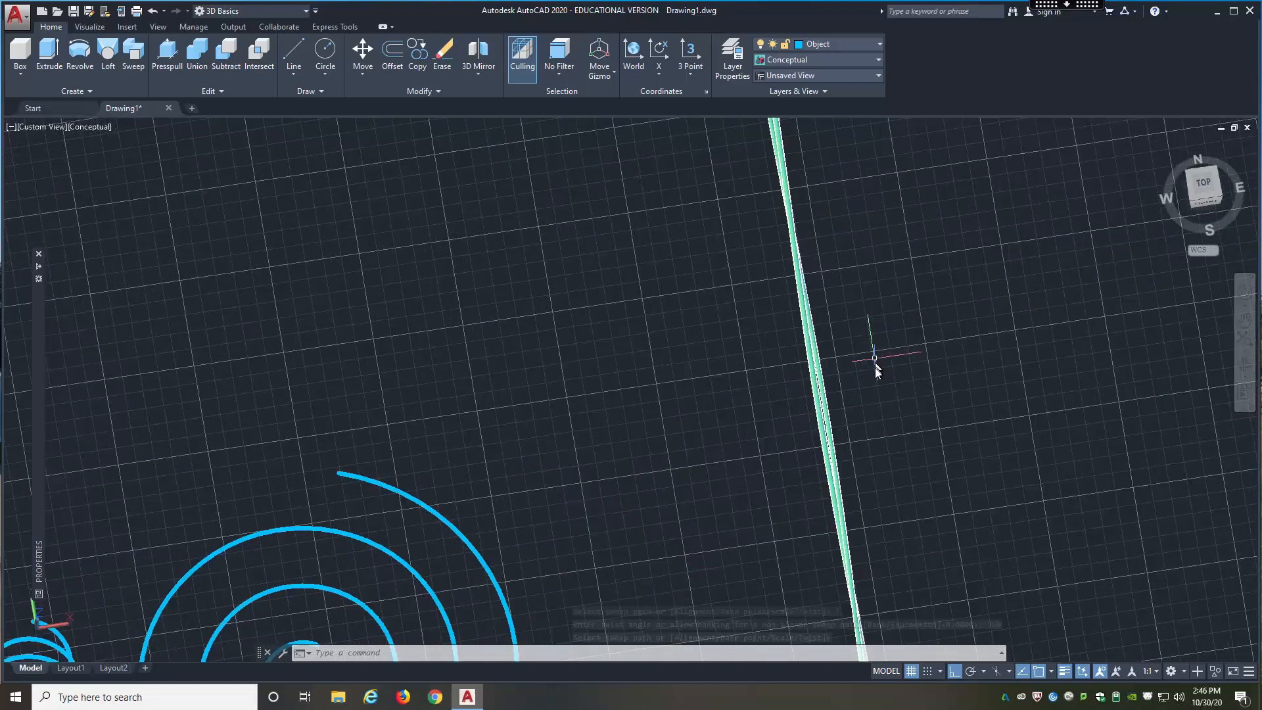
pyautogui.keyDown('shift'); pyautogui.moveTo(861, 384); pyautogui.dragTo(897, 298, button='middle'); pyautogui.keyUp('shift')
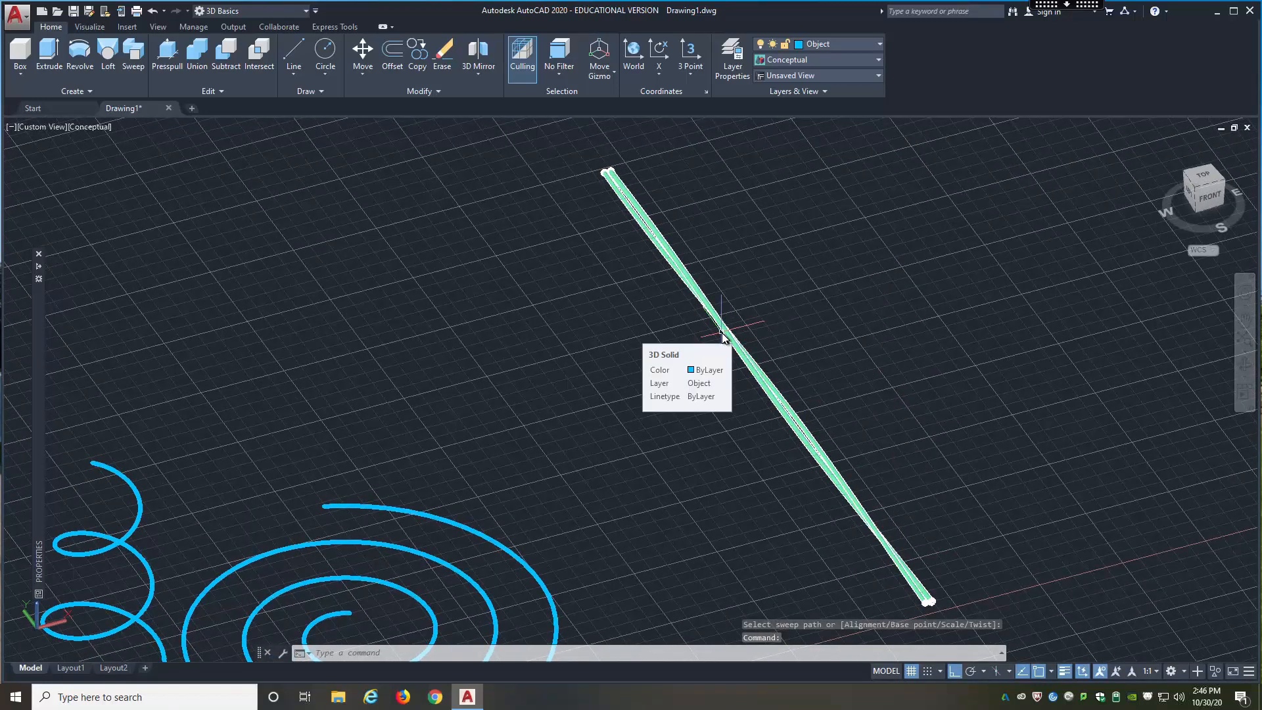
pyautogui.hotkey('ctrl', 'z')
pyautogui.hotkey('ctrl', 'z')
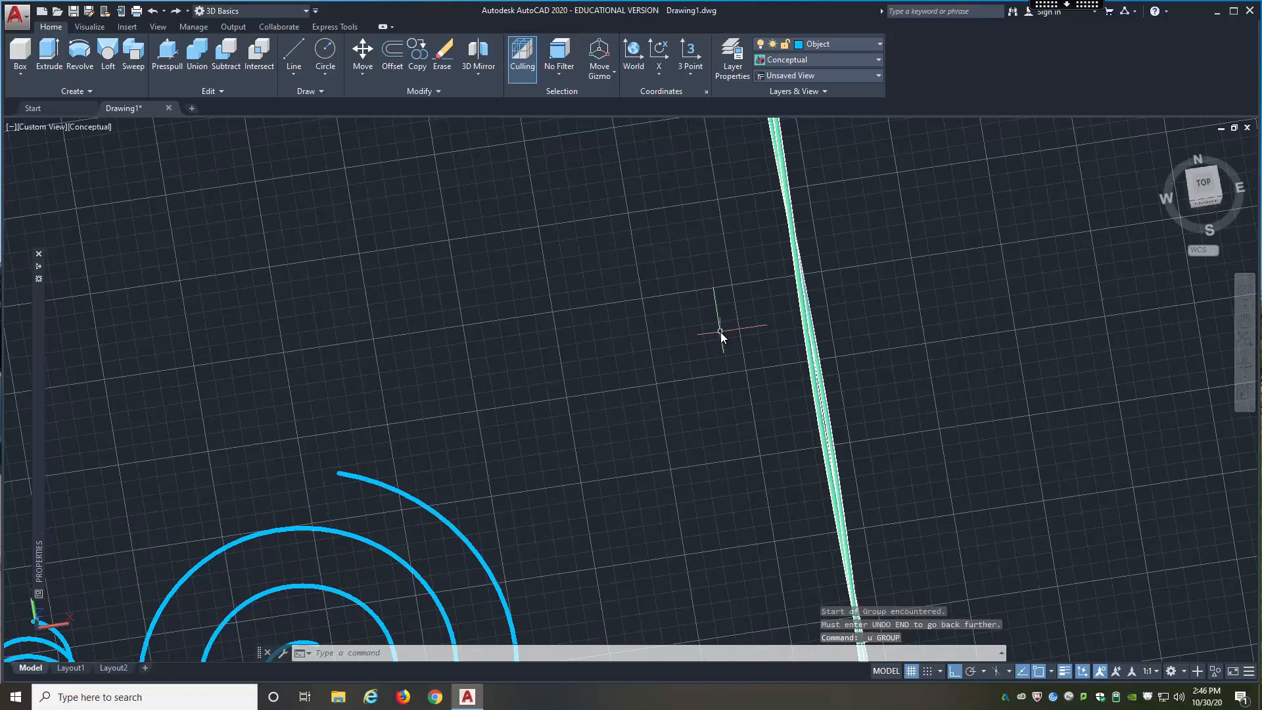
pyautogui.hotkey('ctrl', 'z')
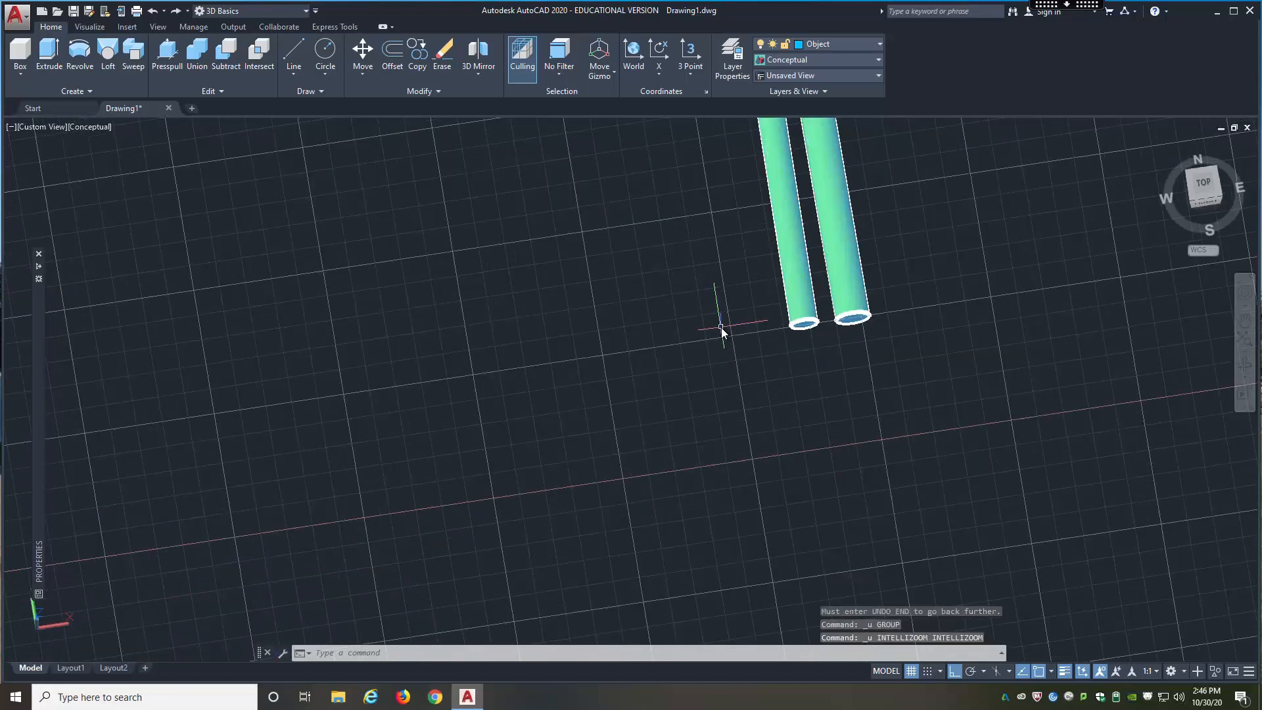
pyautogui.hotkey('ctrl', 'z')
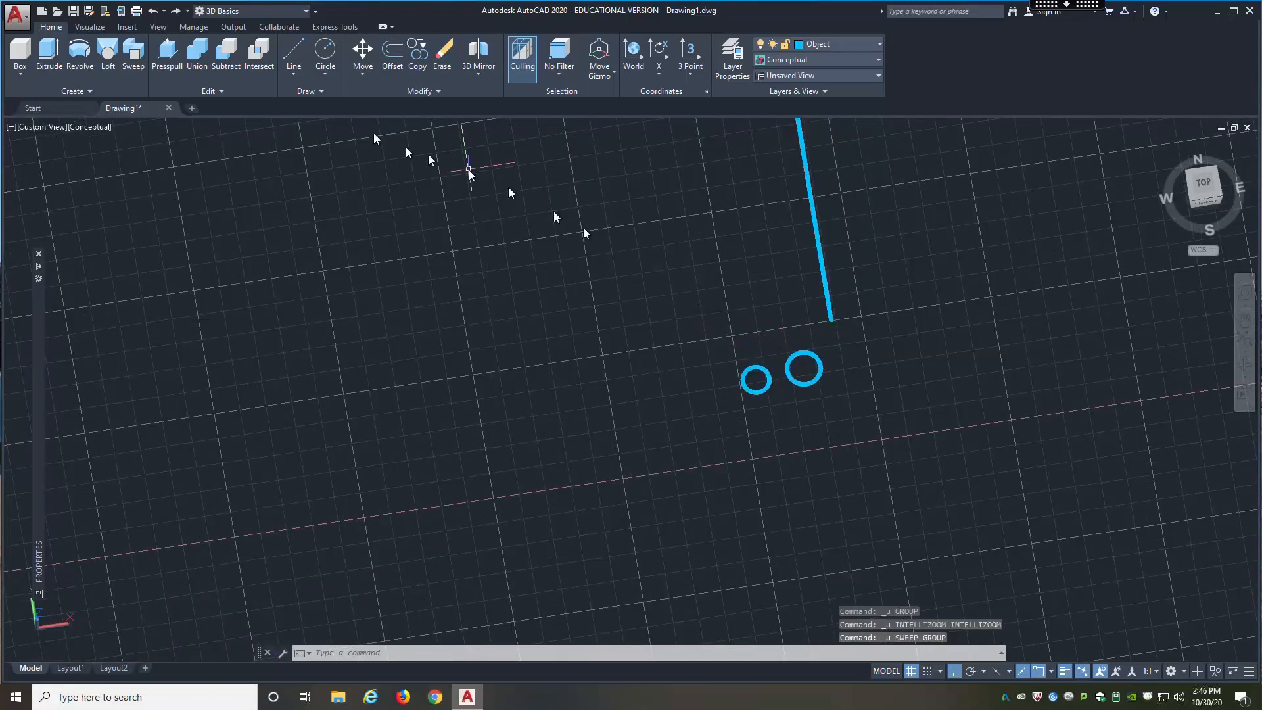
# Step: Sweep both small circles together along the straight line with a twist angle of 1360
pyautogui.click(134, 56)
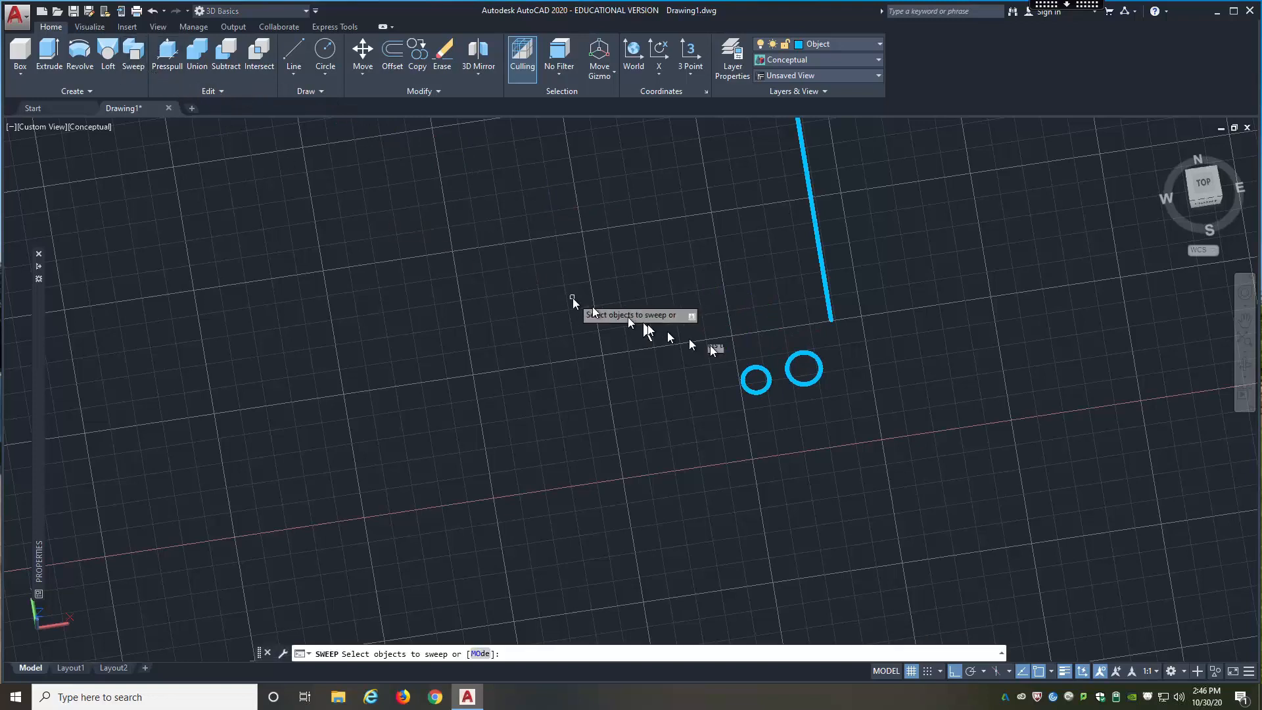
pyautogui.click(832, 347)
pyautogui.click(723, 420)
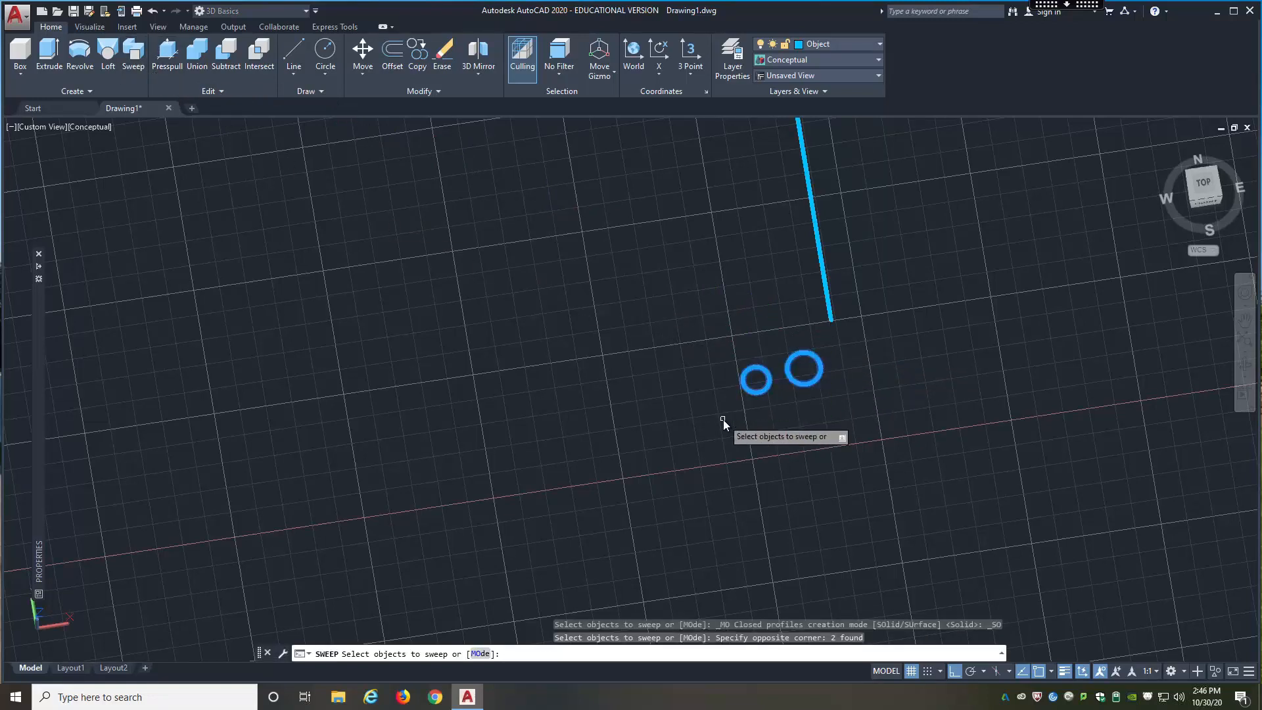
pyautogui.rightClick(723, 419)
pyautogui.click(754, 428)
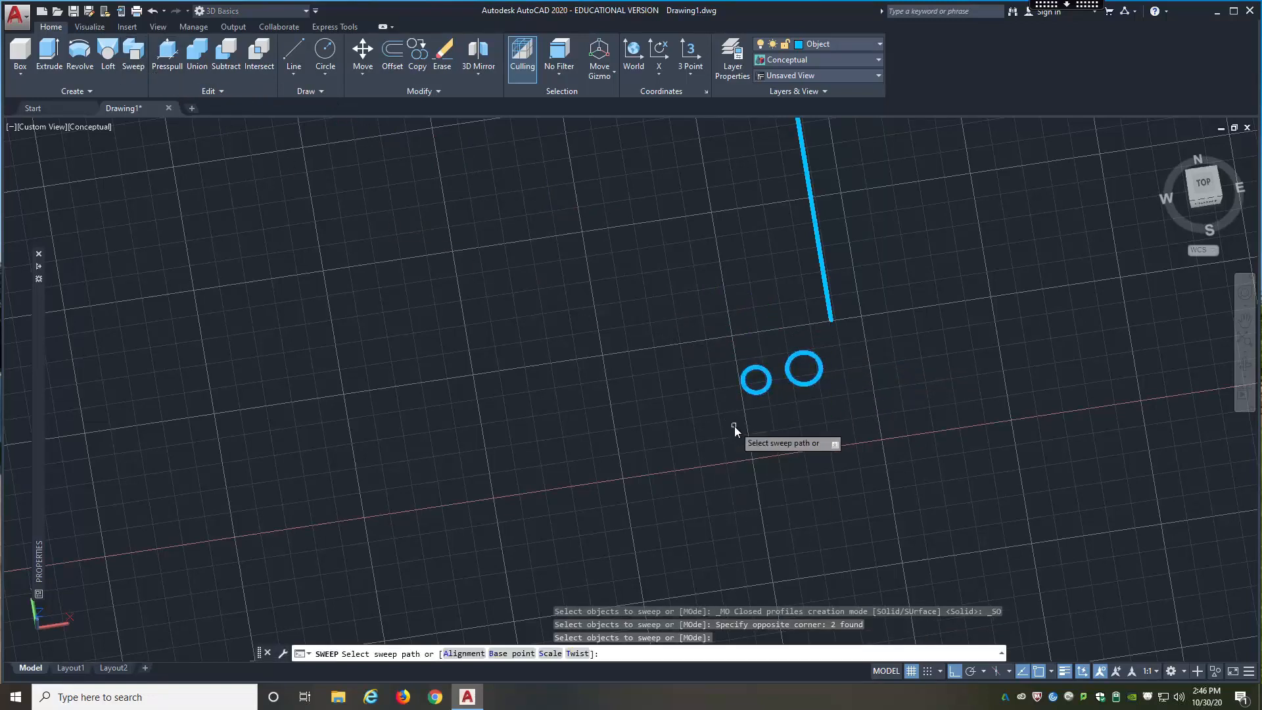
pyautogui.write('t')
pyautogui.press('Return')
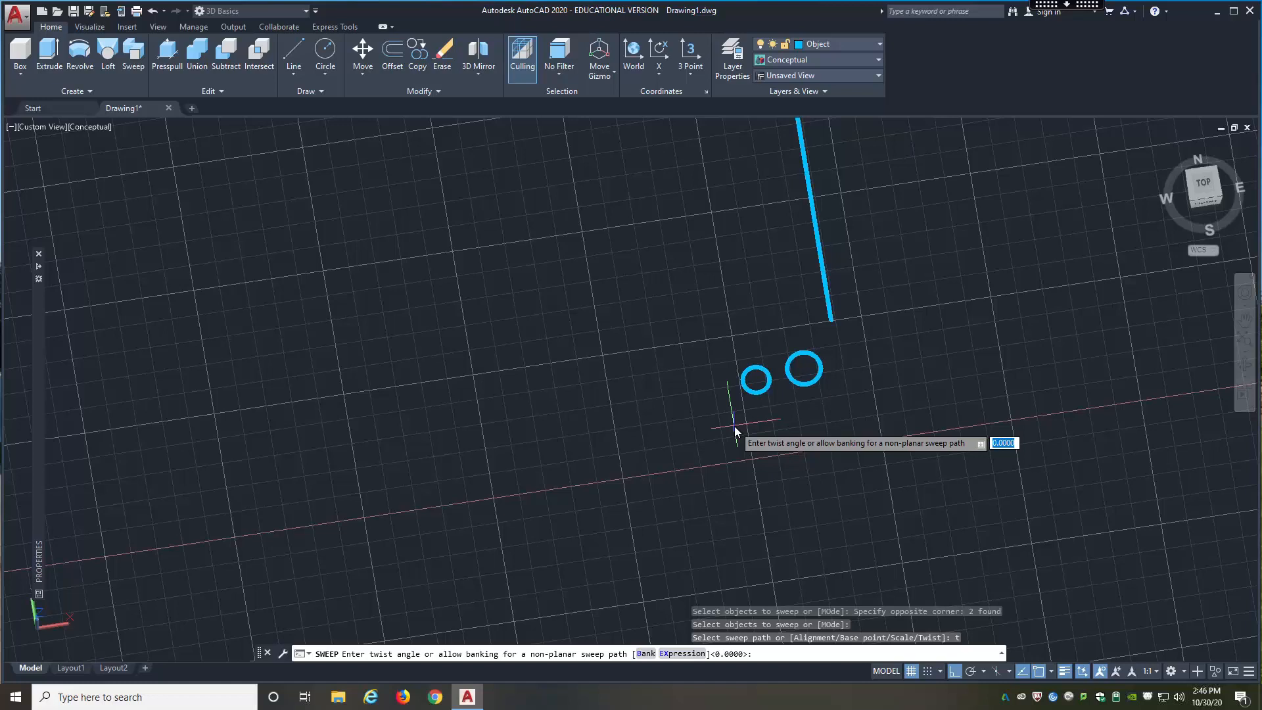
pyautogui.write('1360')
pyautogui.press('Return')
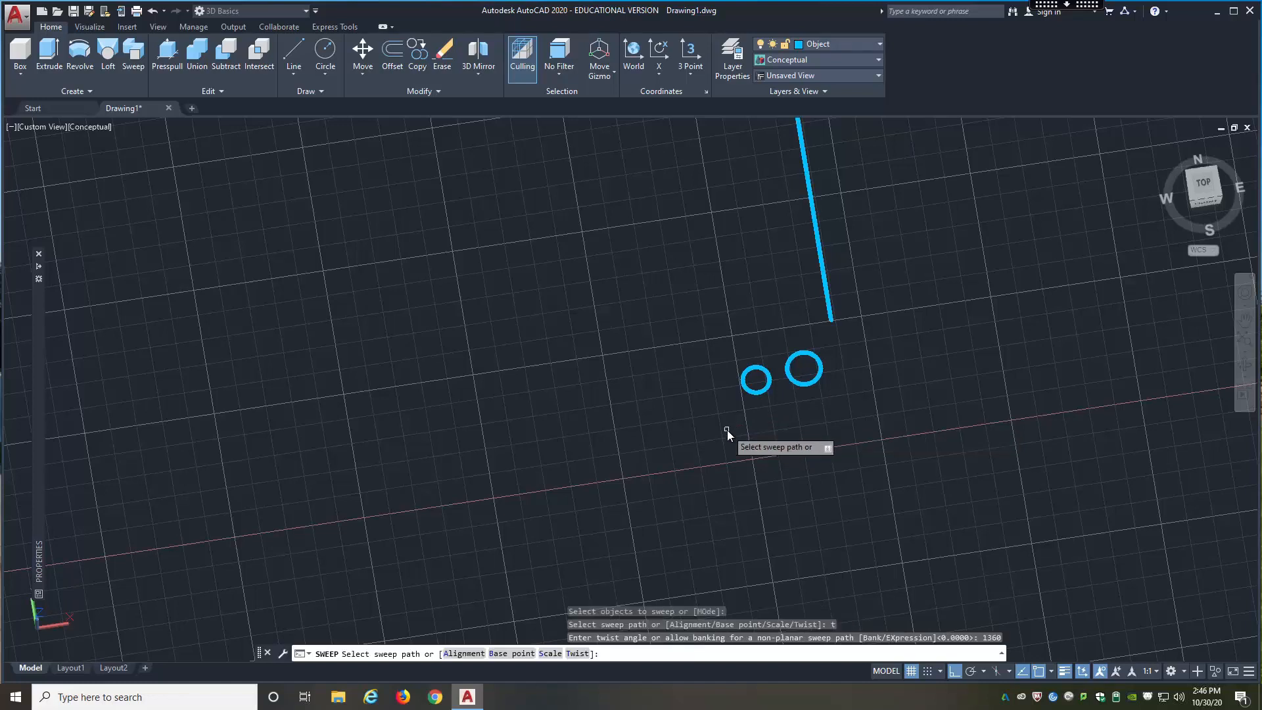
pyautogui.click(830, 307)
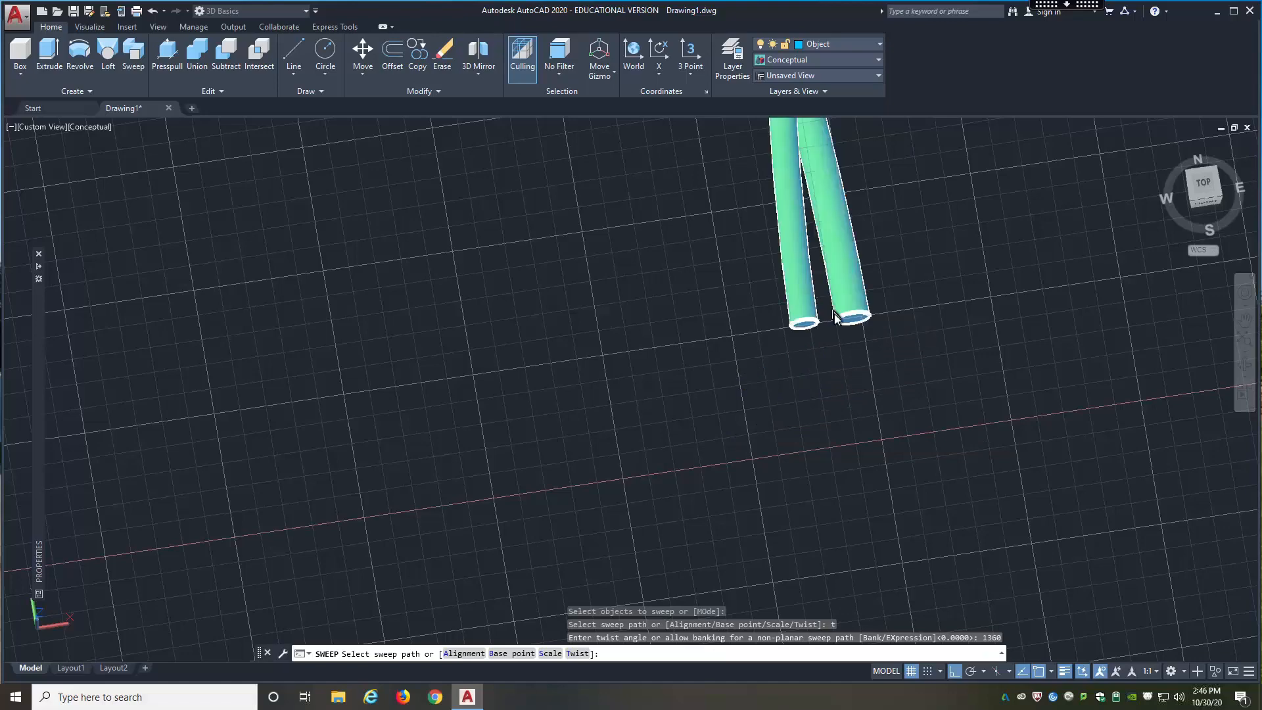
# Step: Examine the twist along the full length of the swept pair
pyautogui.scroll(-5, 847, 396)
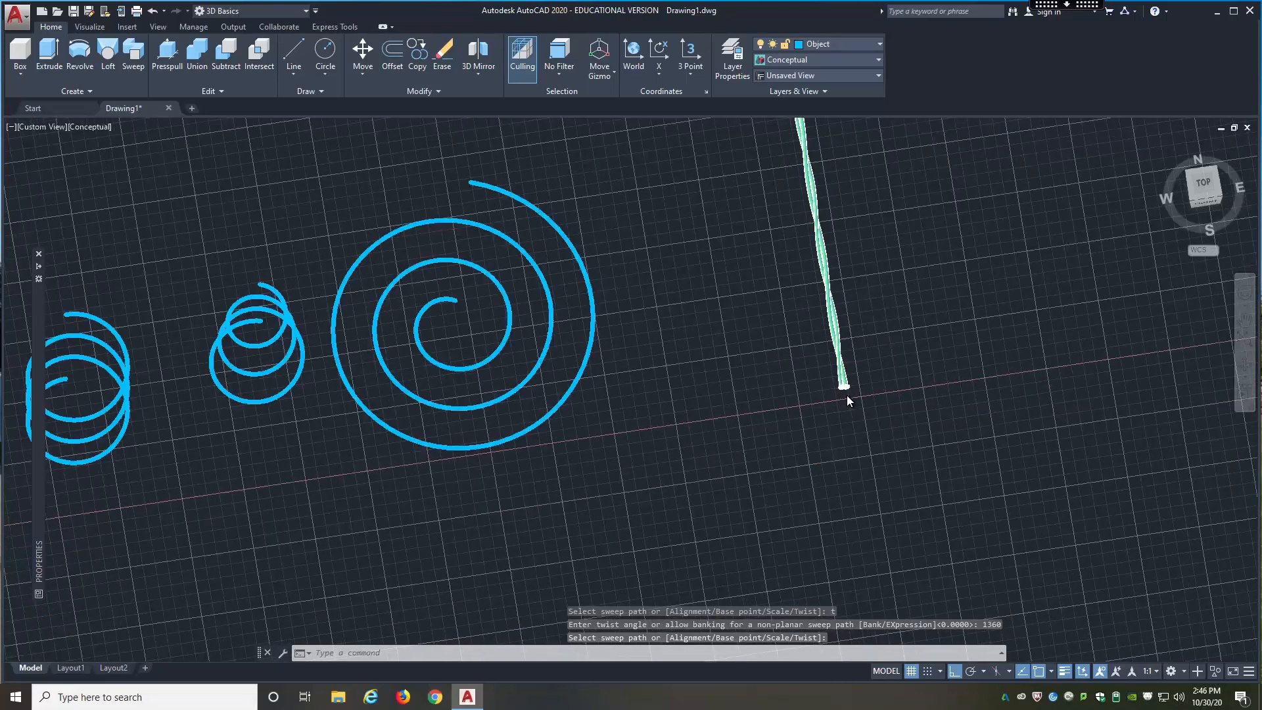
pyautogui.scroll(-2, 847, 226)
pyautogui.scroll(6, 840, 250)
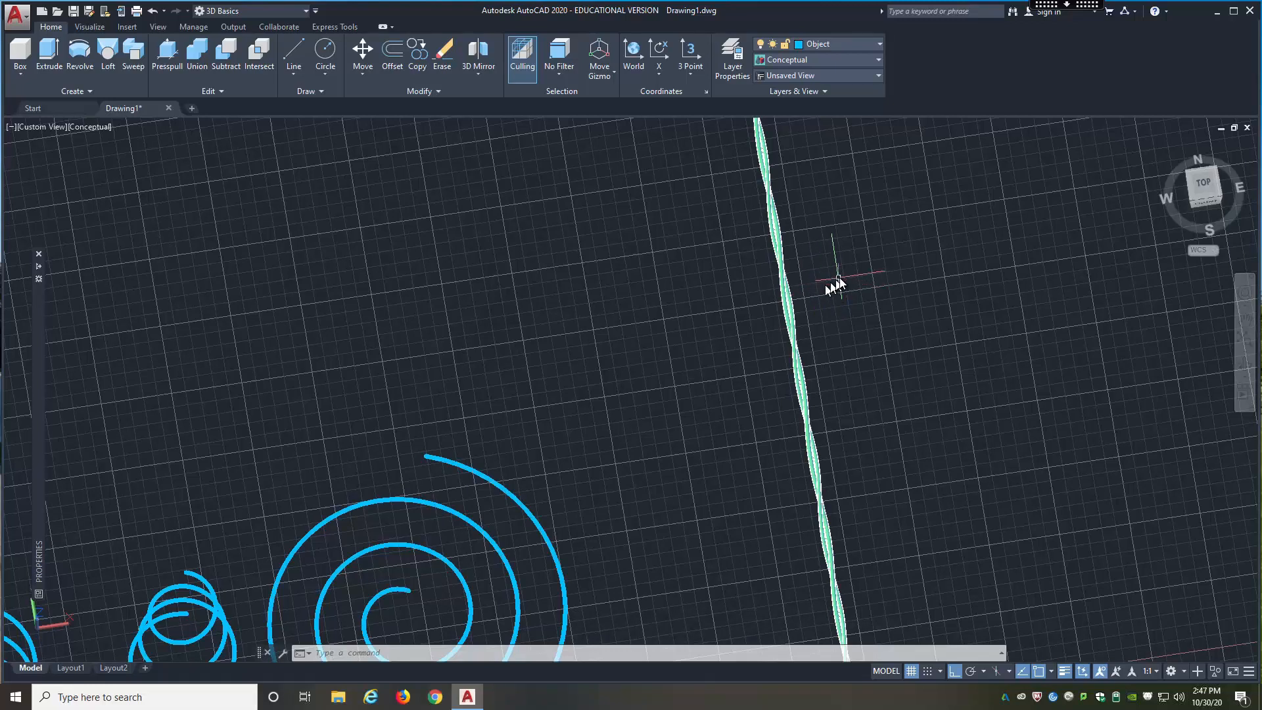
# Step: Start a cylinder in the empty area beyond the twisted sweep, with a base radius of 5
pyautogui.scroll(-8, 649, 361)
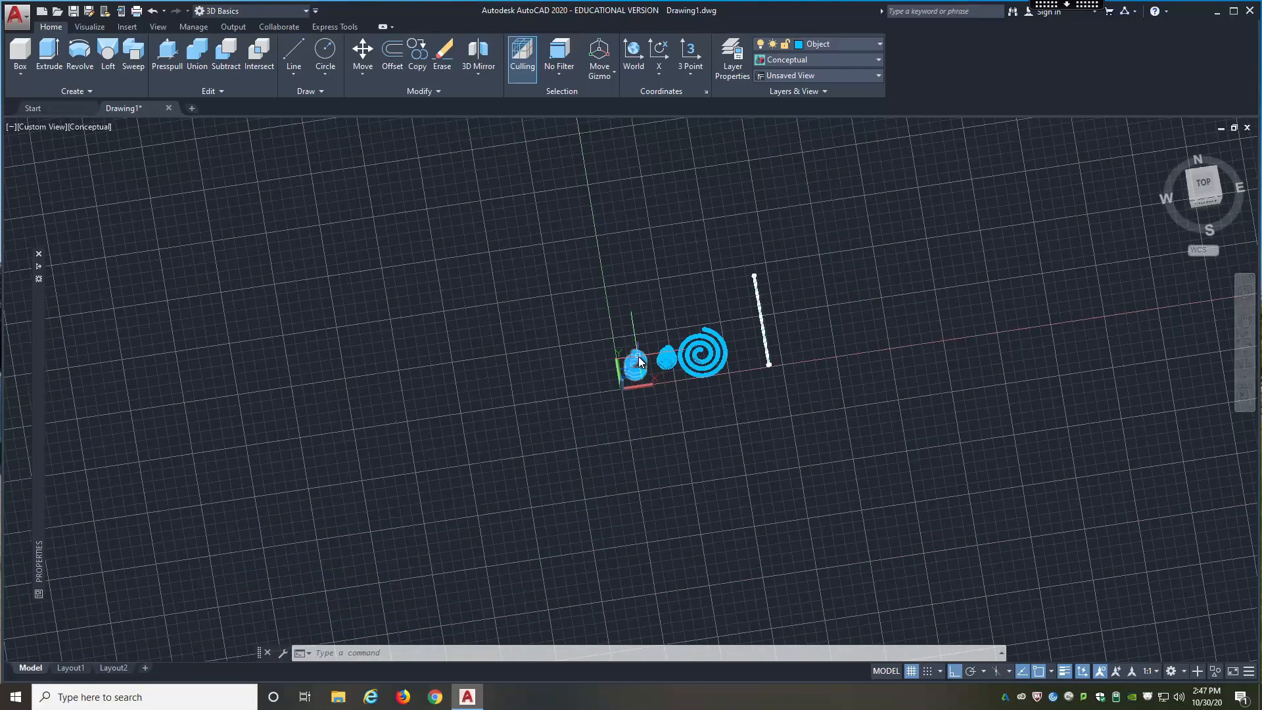
pyautogui.scroll(3, 835, 330)
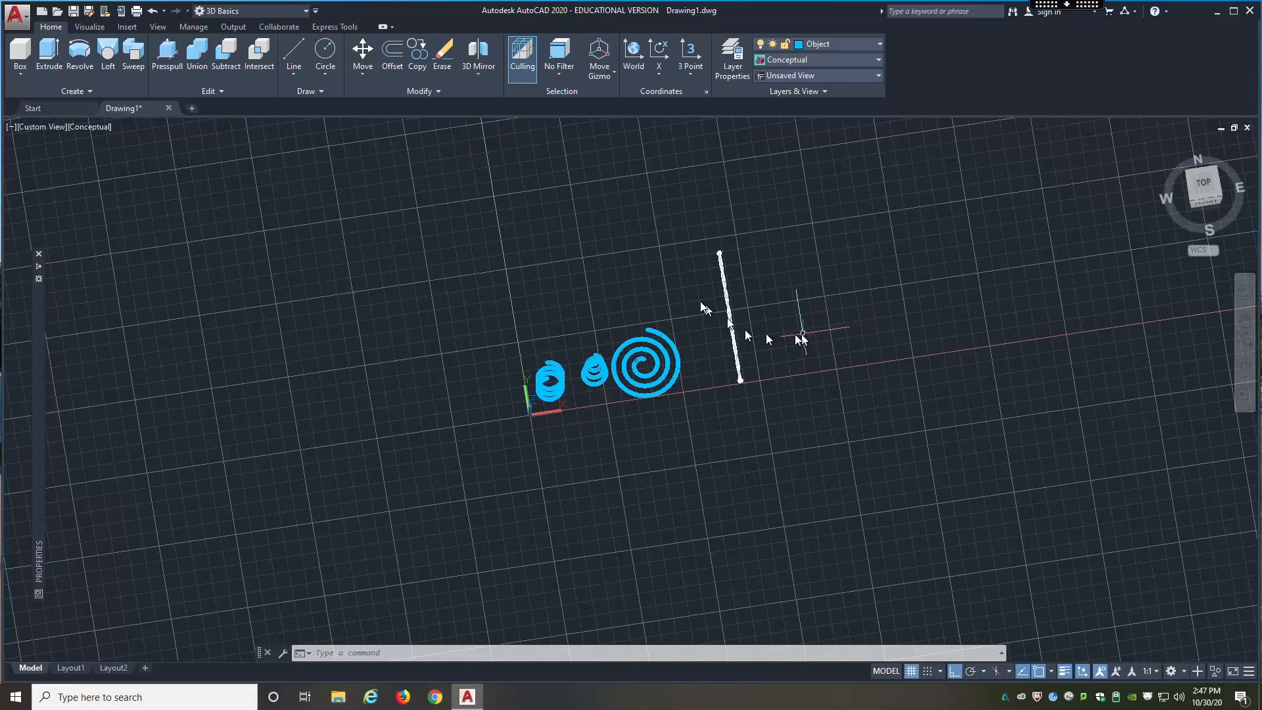
pyautogui.click(21, 75)
pyautogui.click(27, 124)
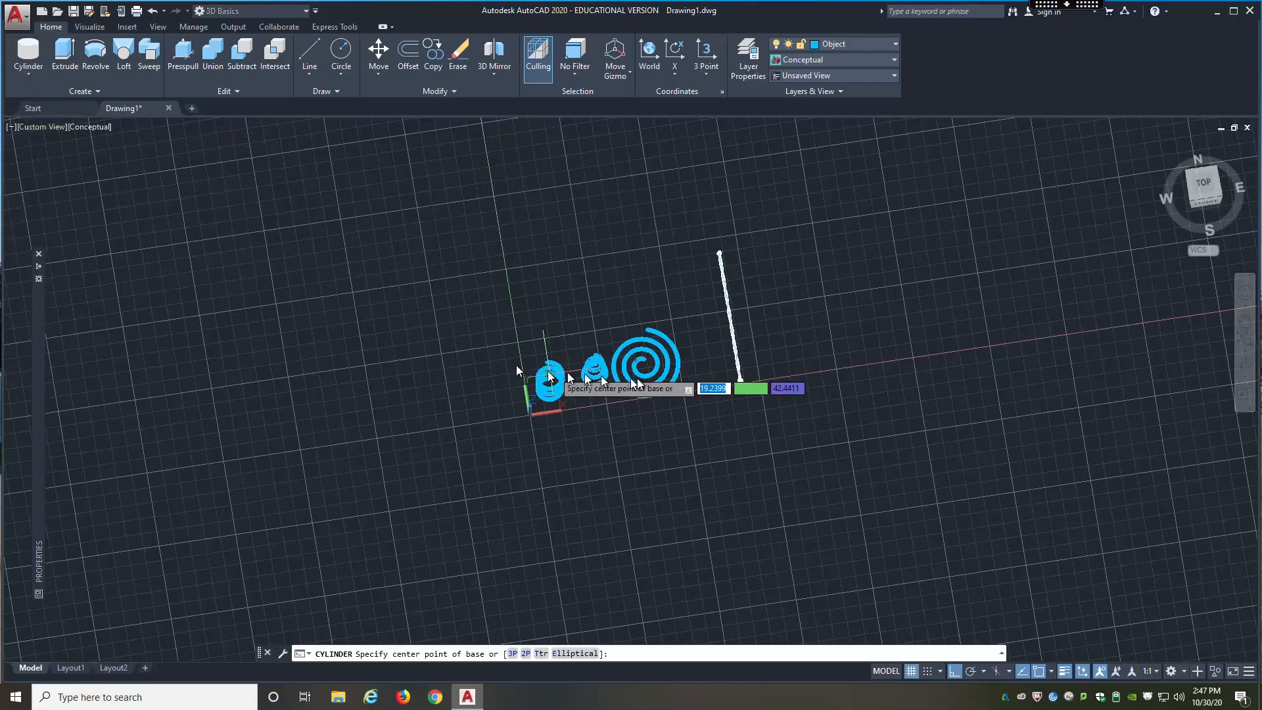
pyautogui.scroll(5, 808, 356)
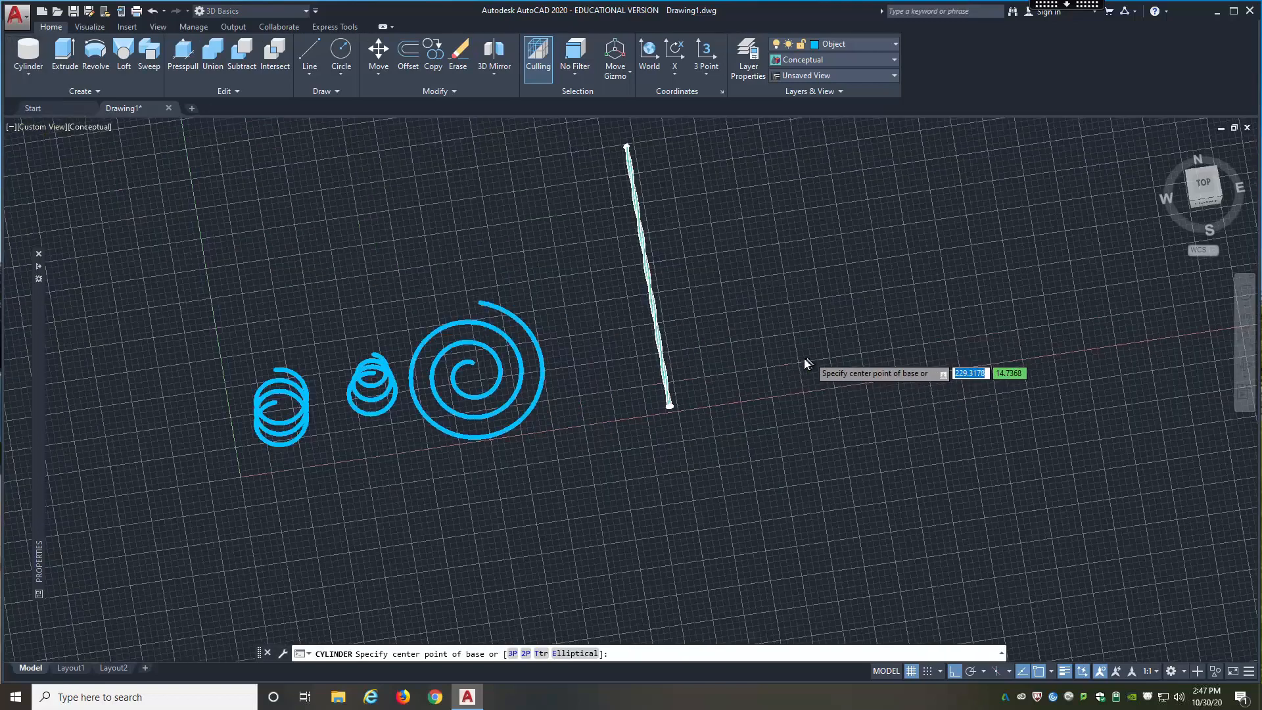
pyautogui.click(801, 362)
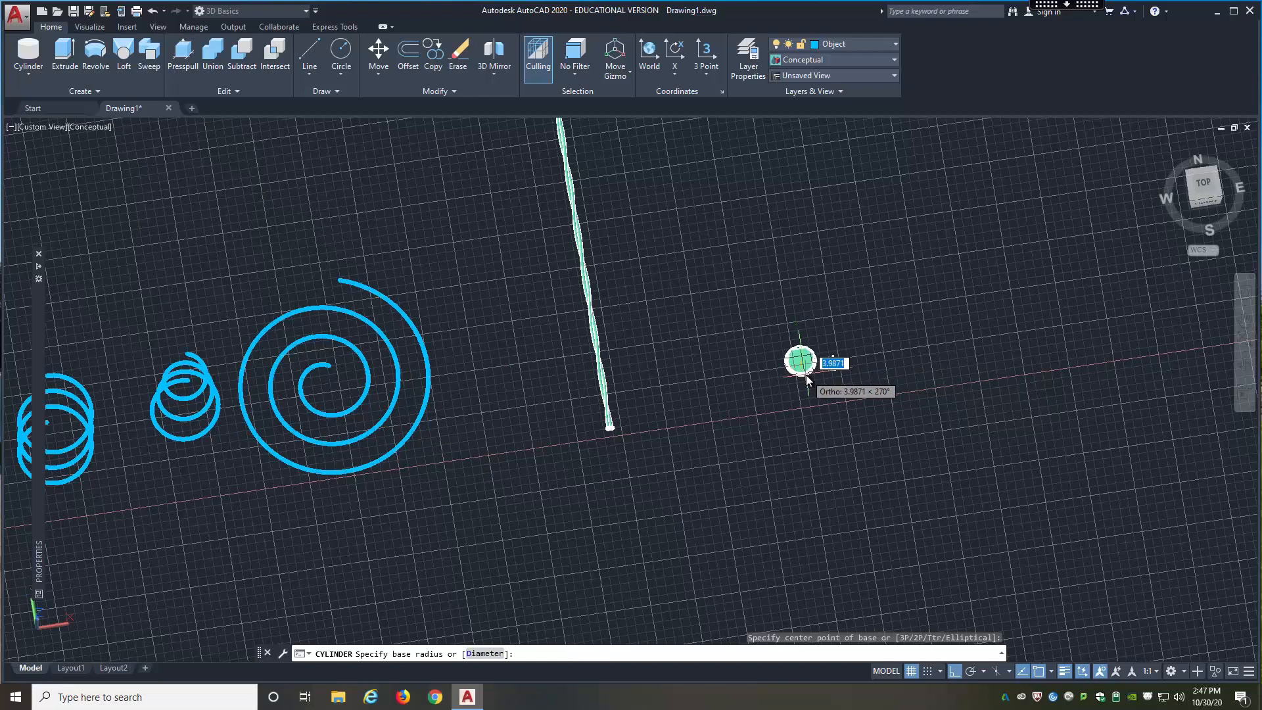
pyautogui.write('5')
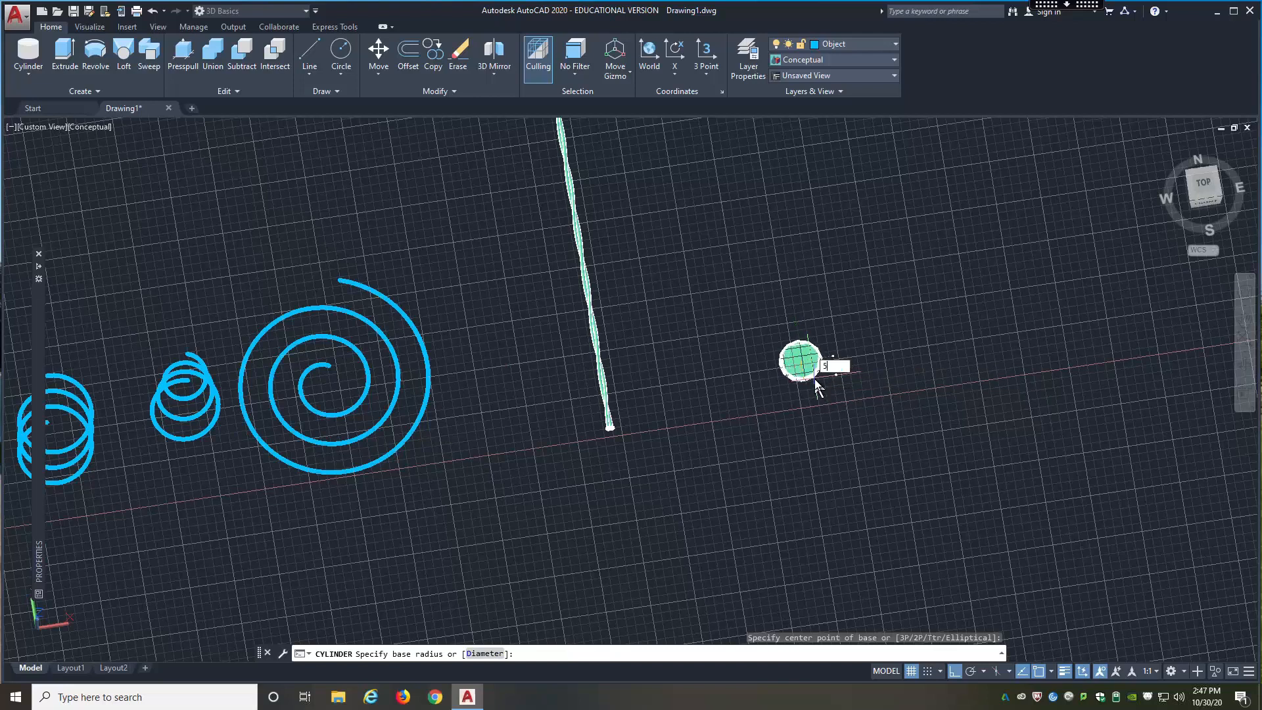
pyautogui.press('Return')
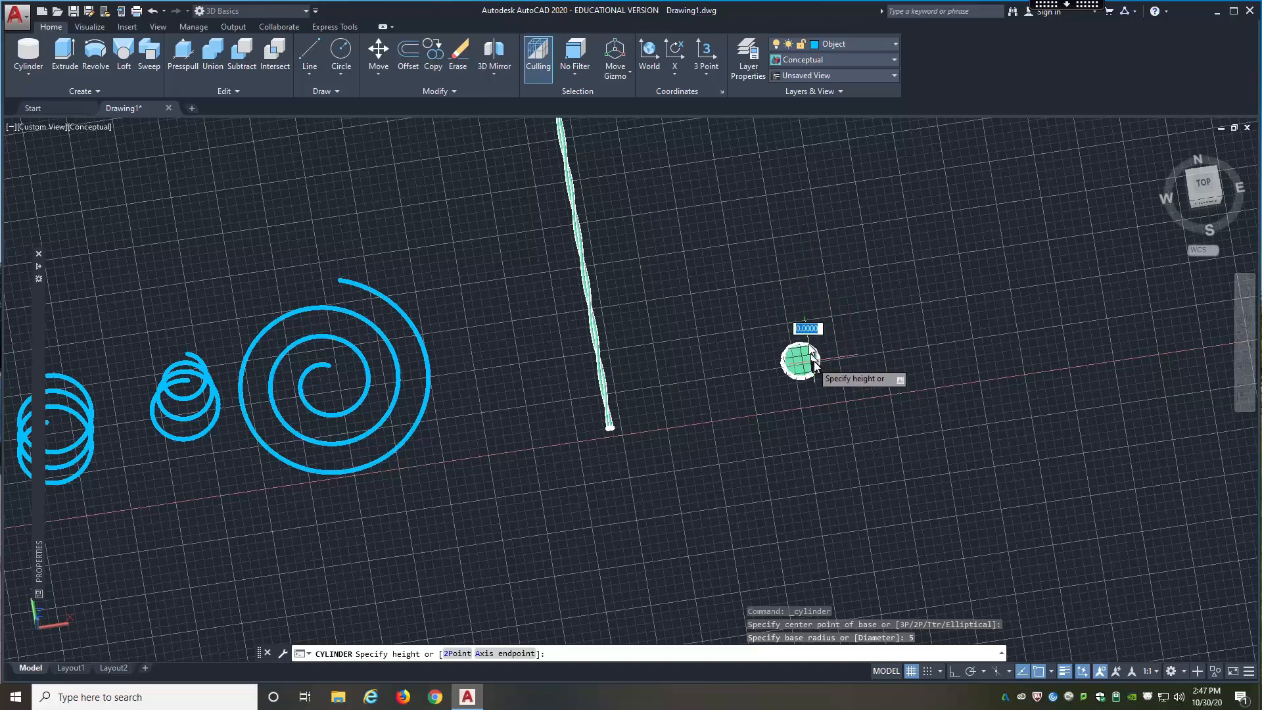
# Step: Set the cylinder's height to 40 and finish it
pyautogui.scroll(5, 802, 335)
pyautogui.scroll(2, 804, 328)
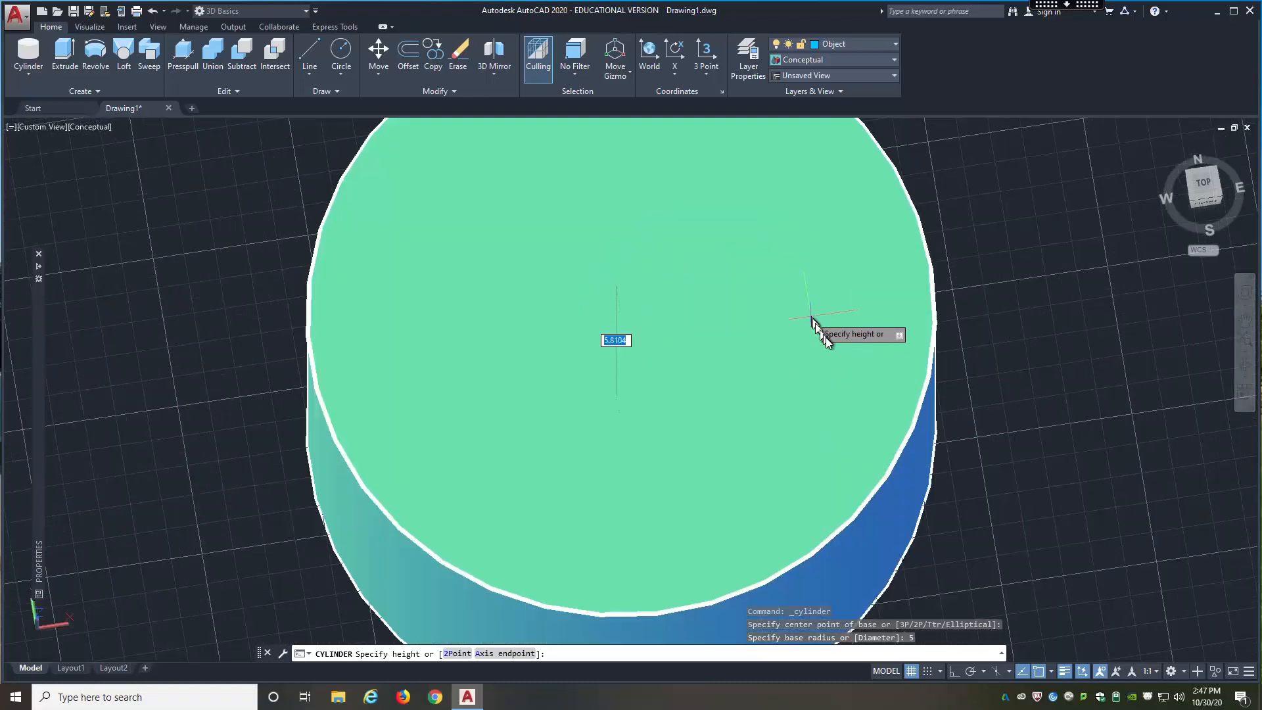
pyautogui.scroll(-7, 814, 329)
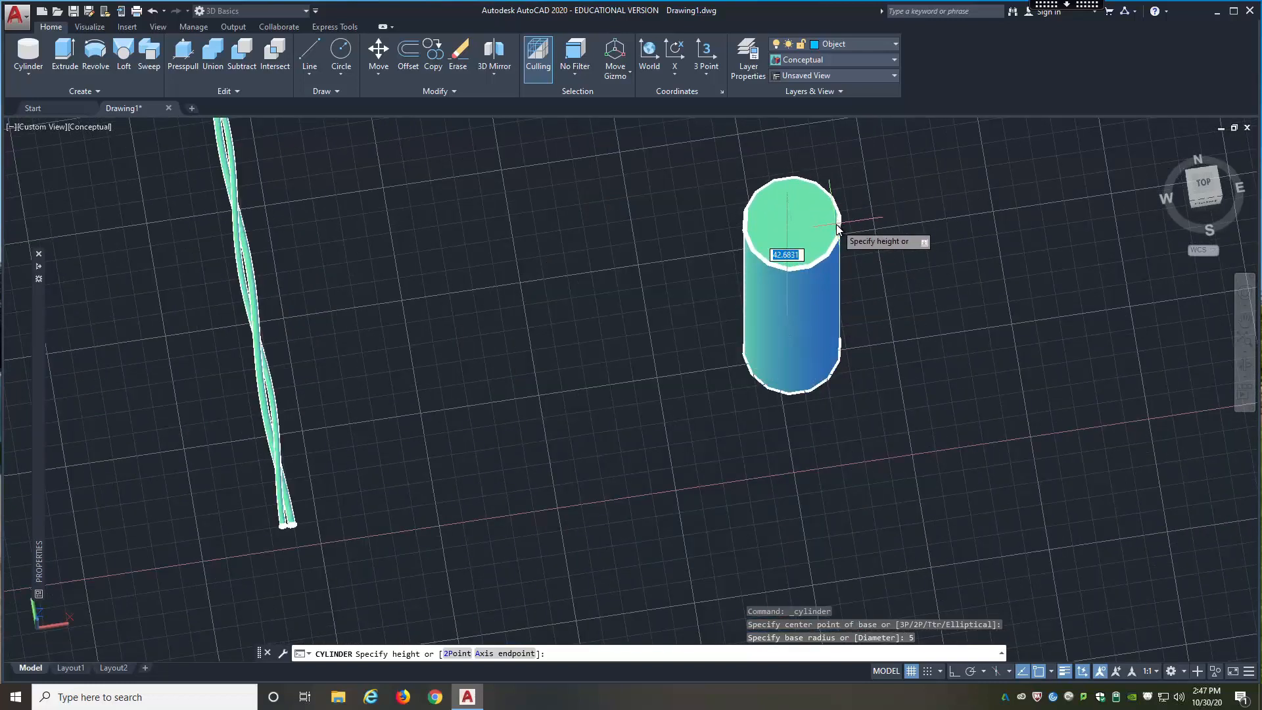
pyautogui.write('40')
pyautogui.press('Return')
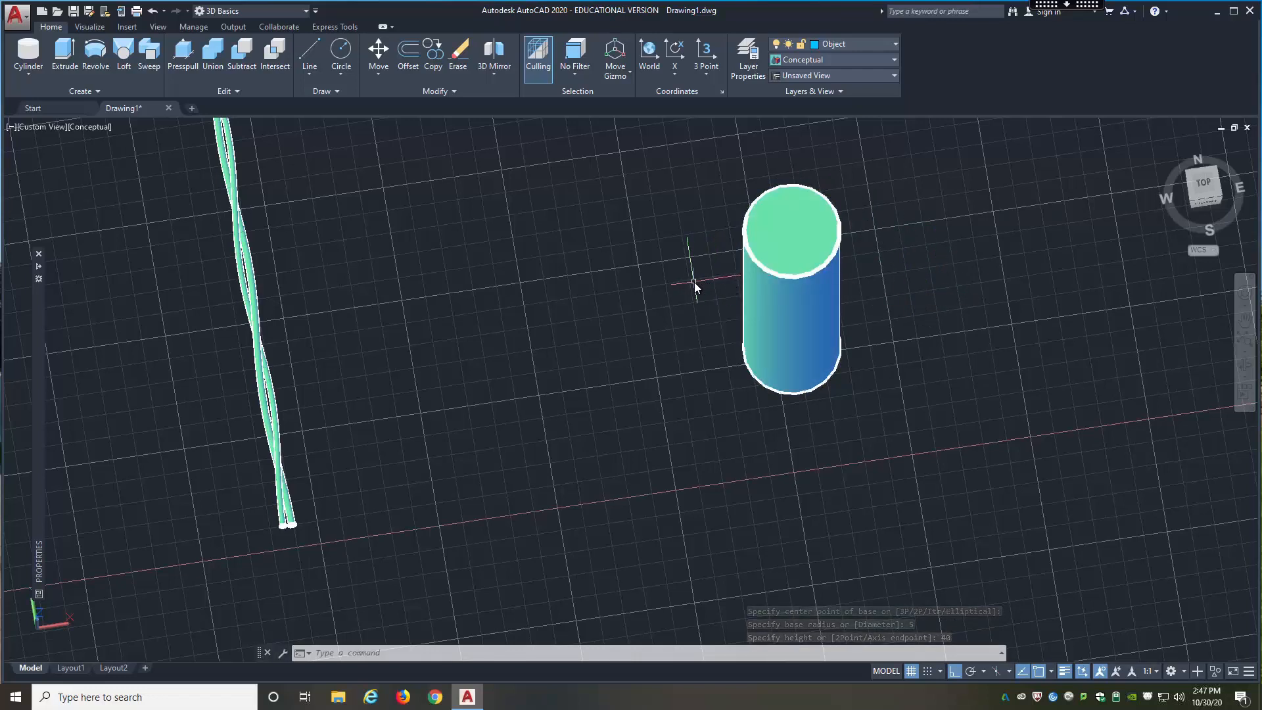
# Step: Start a helix centred on the cylinder's base, with base radius 5 and top radius 5
pyautogui.write('helix')
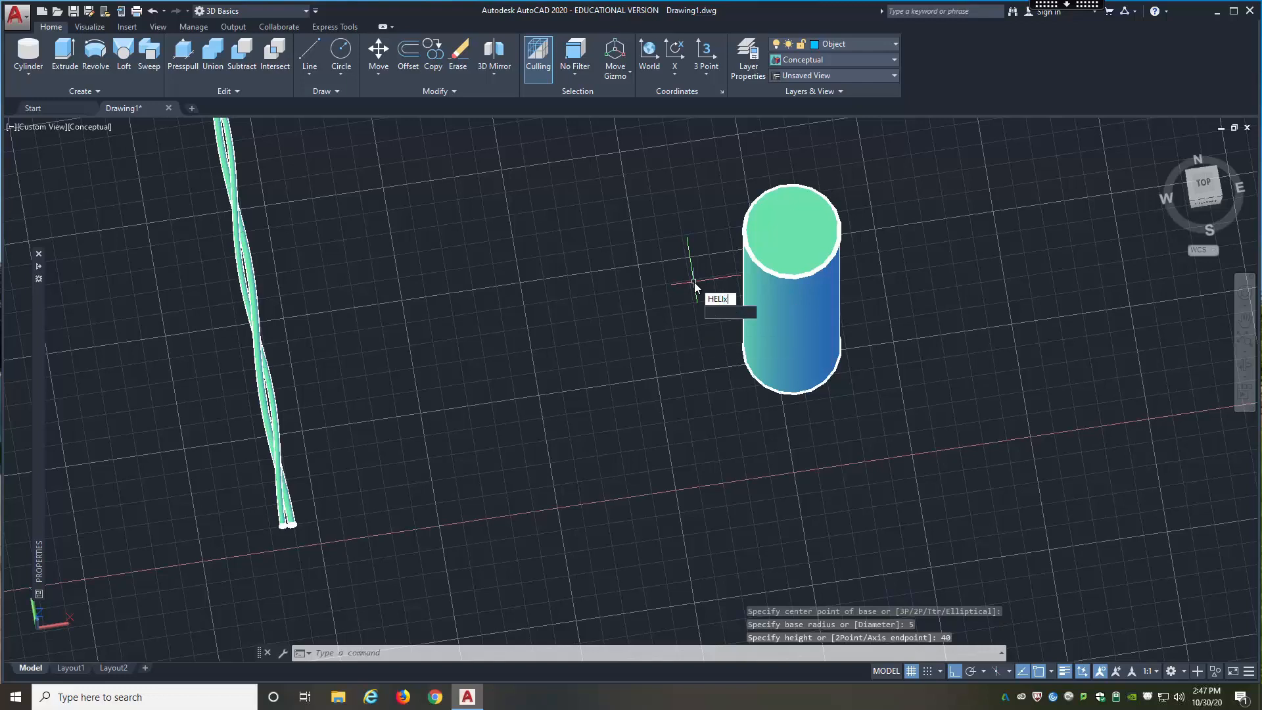
pyautogui.press('Return')
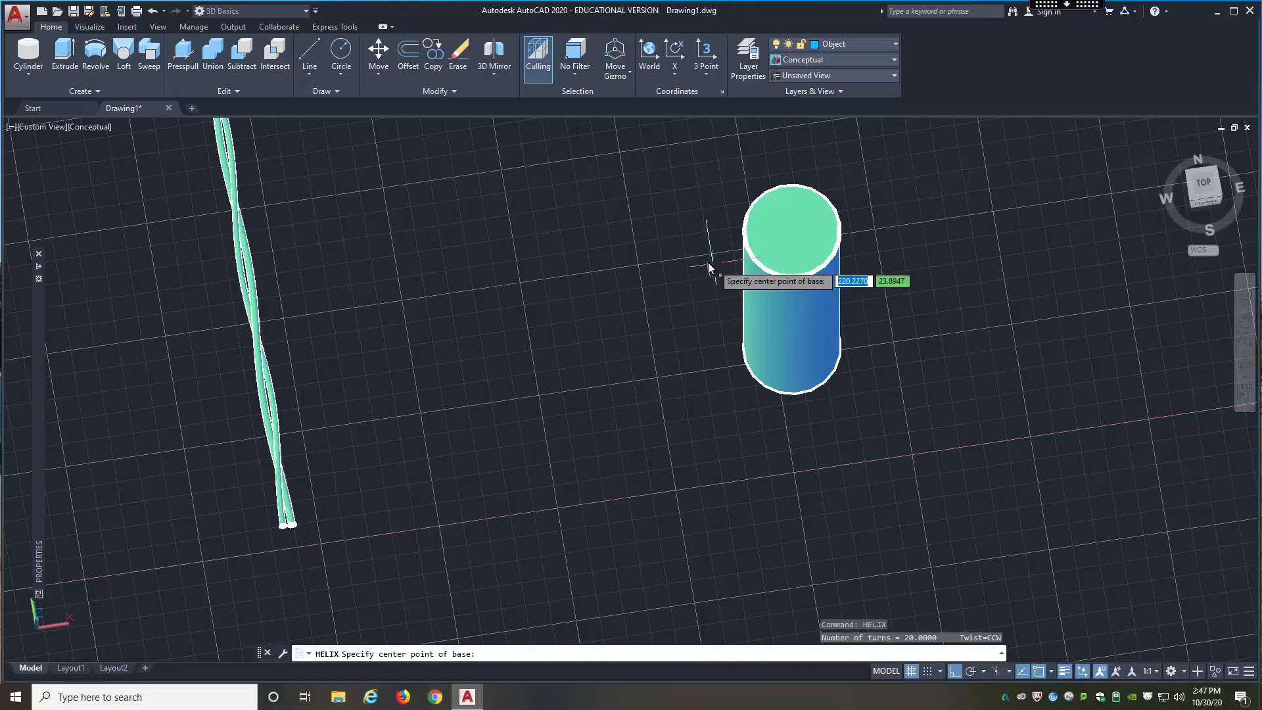
pyautogui.click(791, 355)
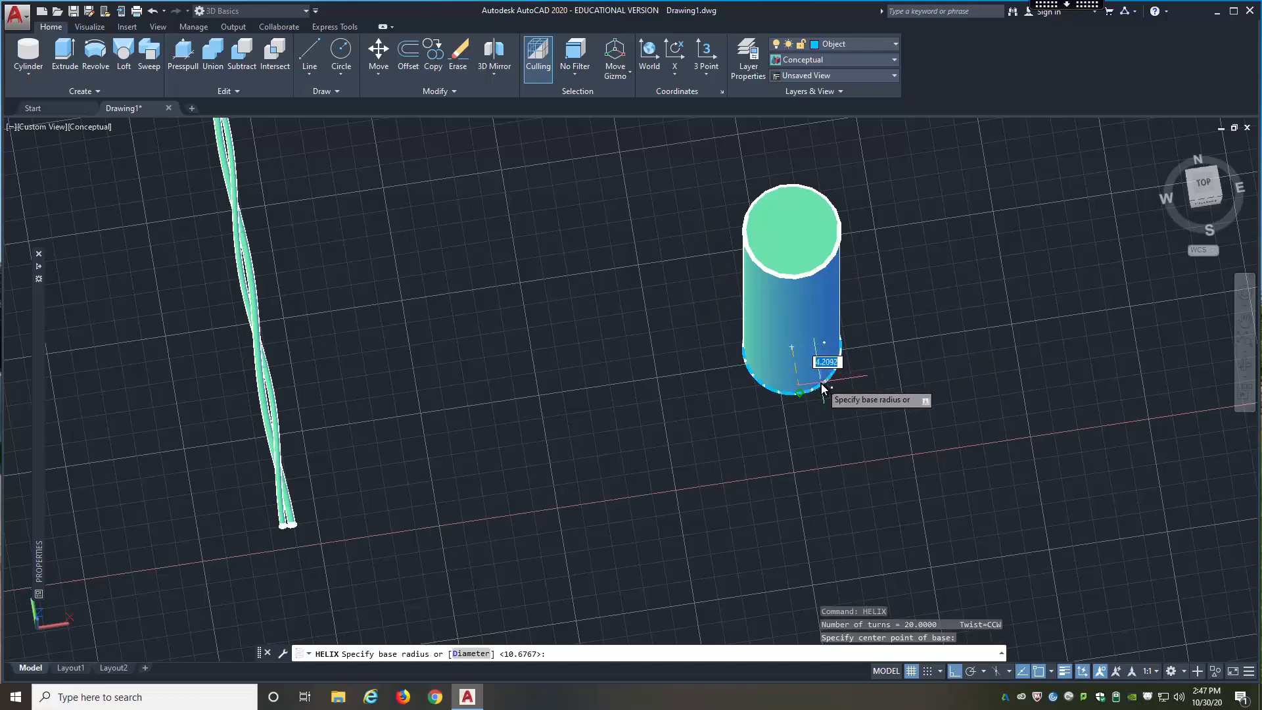
pyautogui.write('5')
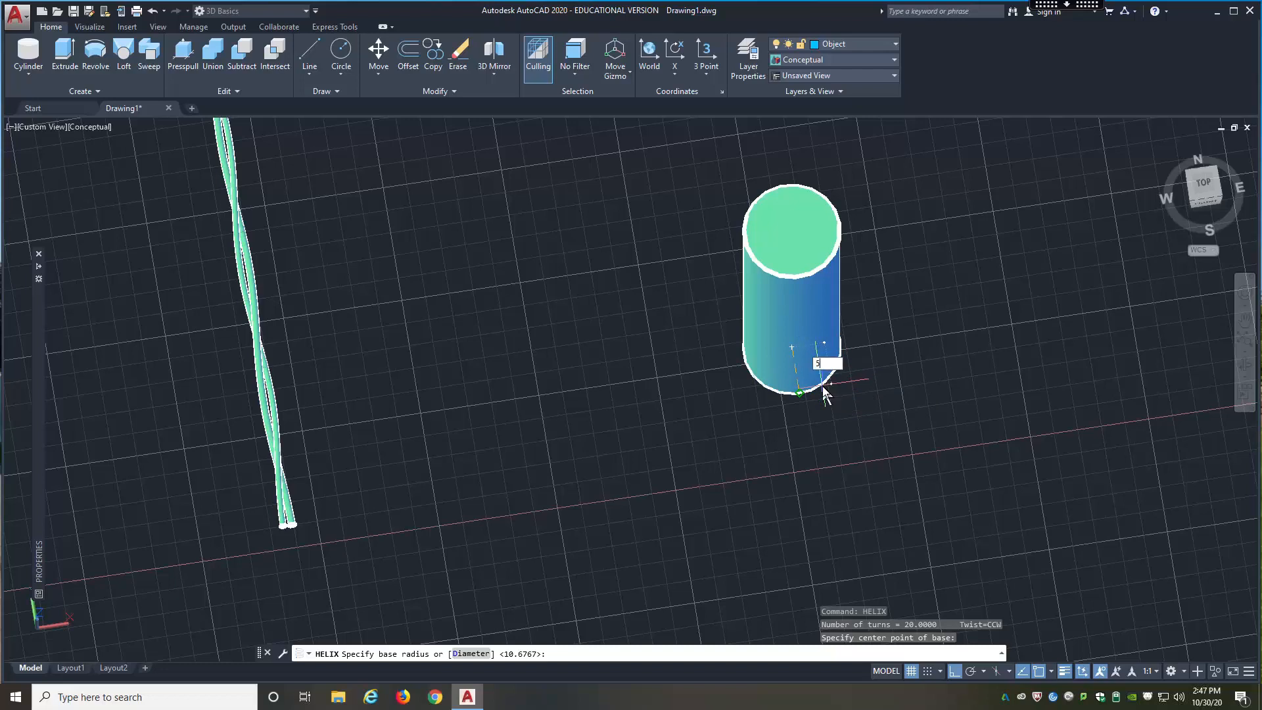
pyautogui.press('Return')
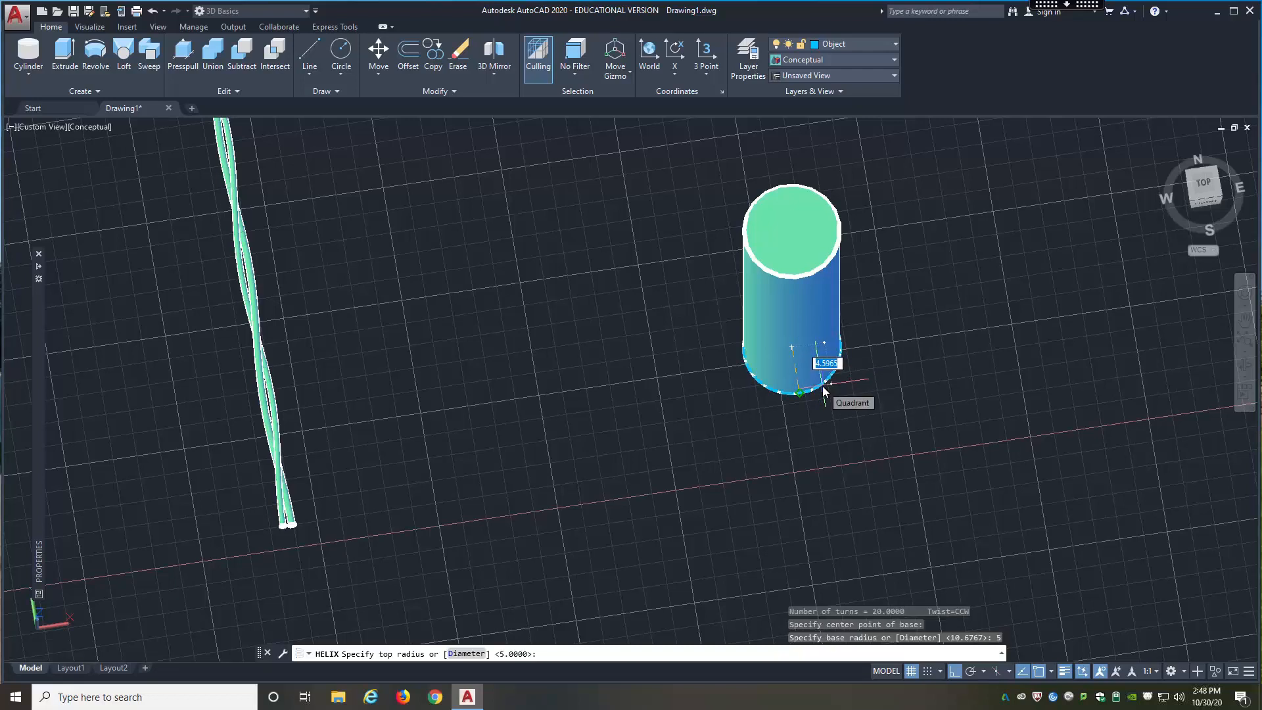
pyautogui.write('5')
pyautogui.press('Return')
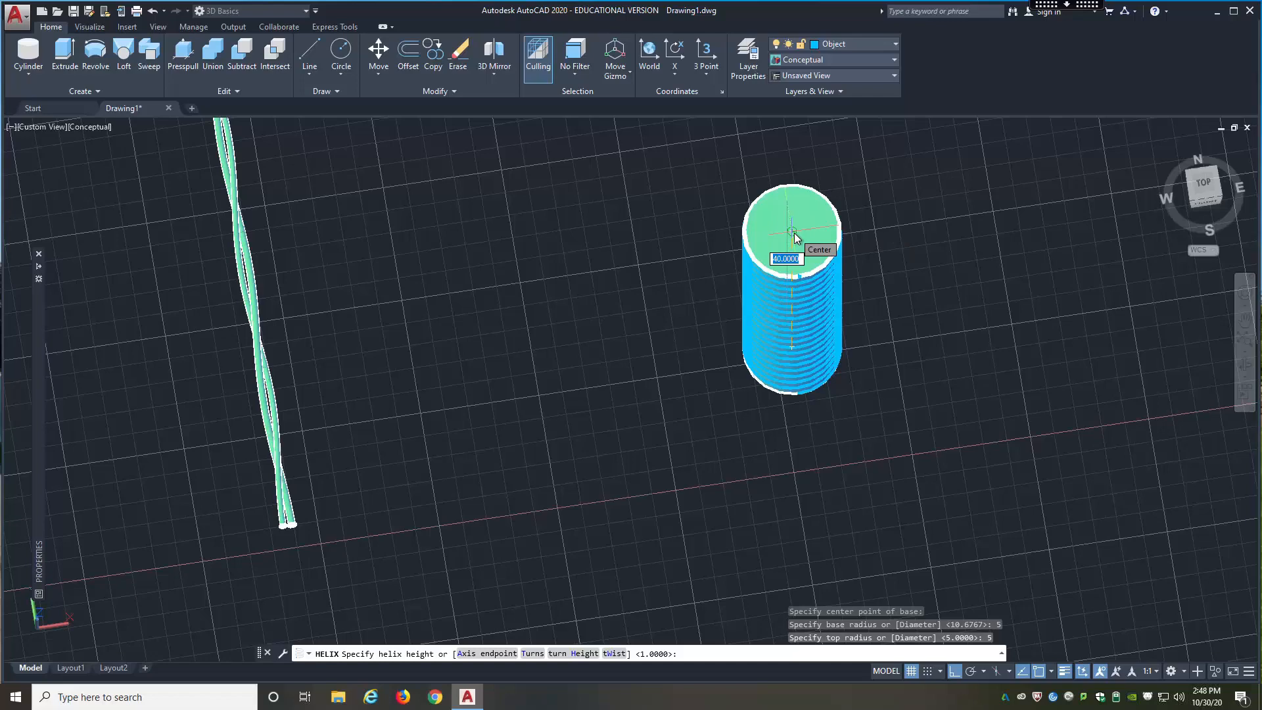
# Step: Finish the helix with its height reaching the centre of the cylinder's top face
pyautogui.keyDown('shift'); pyautogui.moveTo(796, 231); pyautogui.dragTo(803, 147, button='middle'); pyautogui.keyUp('shift')
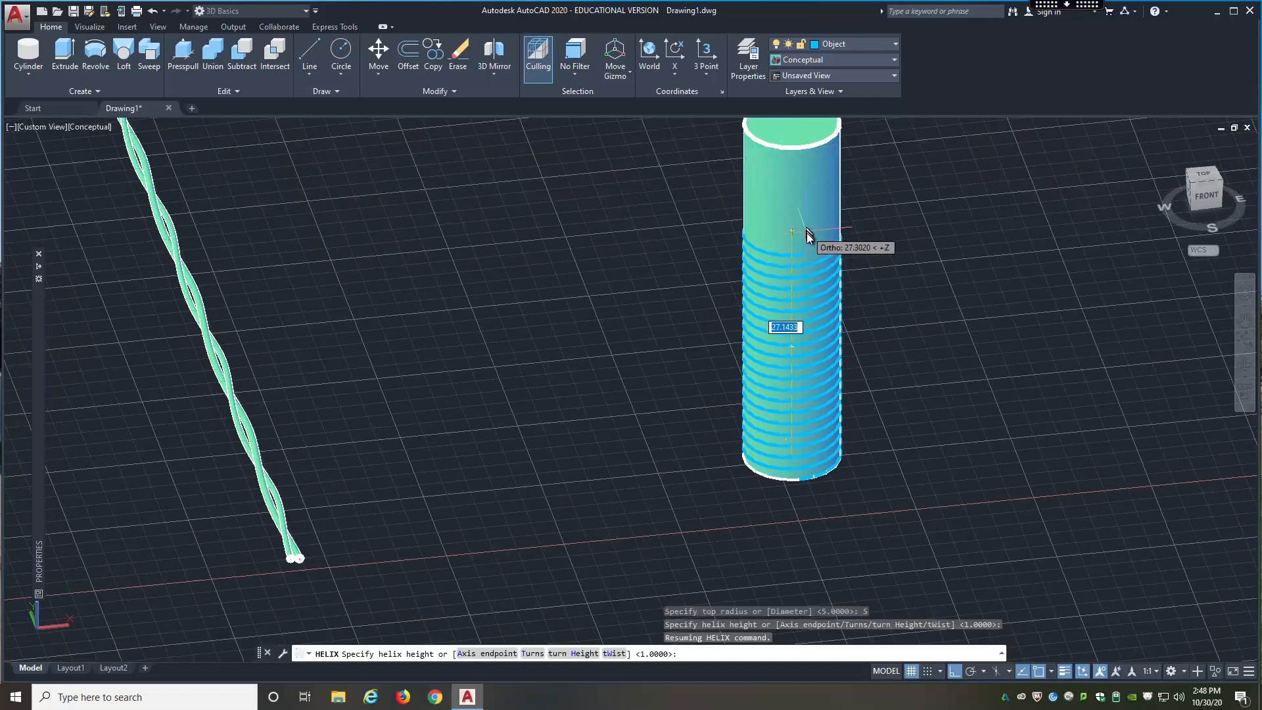
pyautogui.scroll(-2, 806, 232)
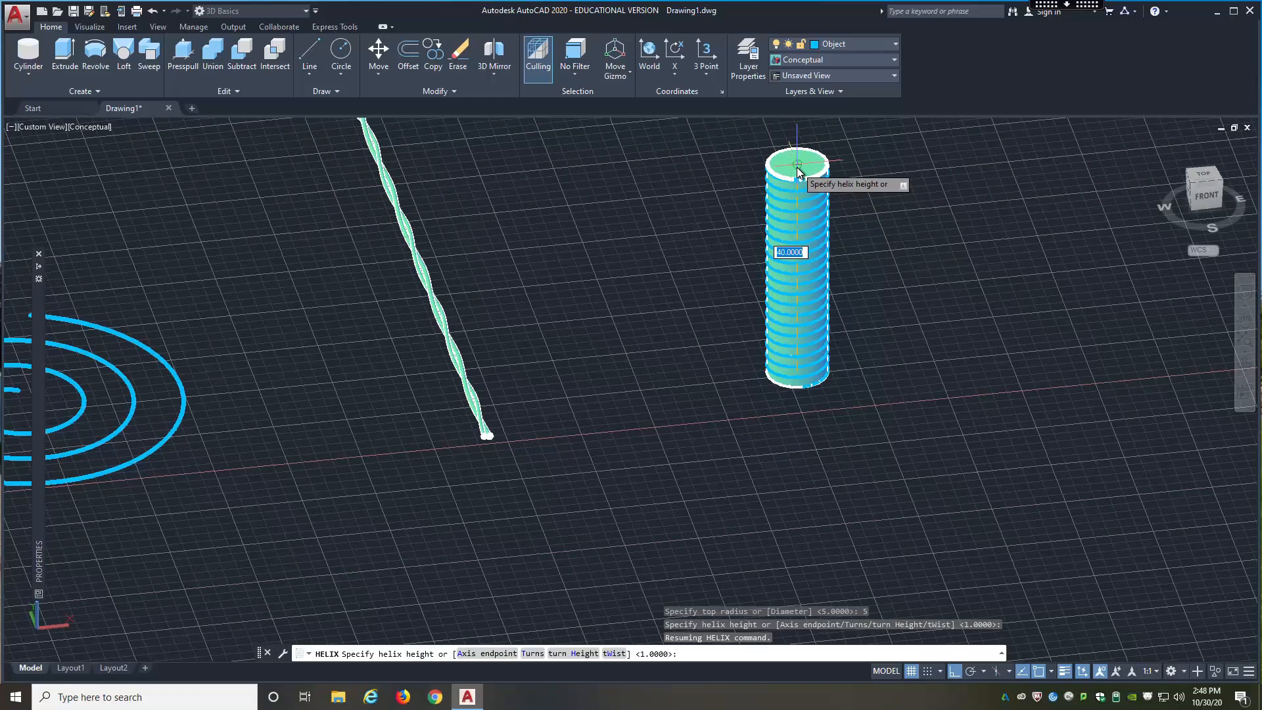
pyautogui.click(797, 167)
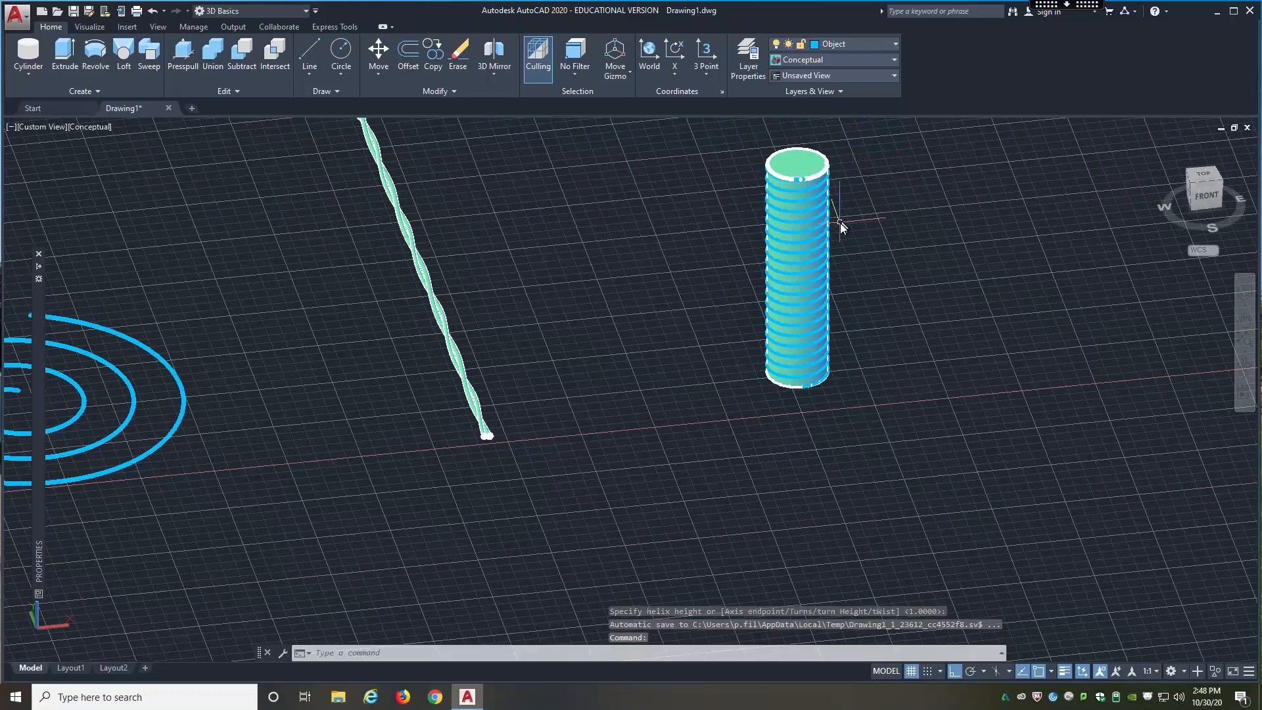
pyautogui.click(823, 258)
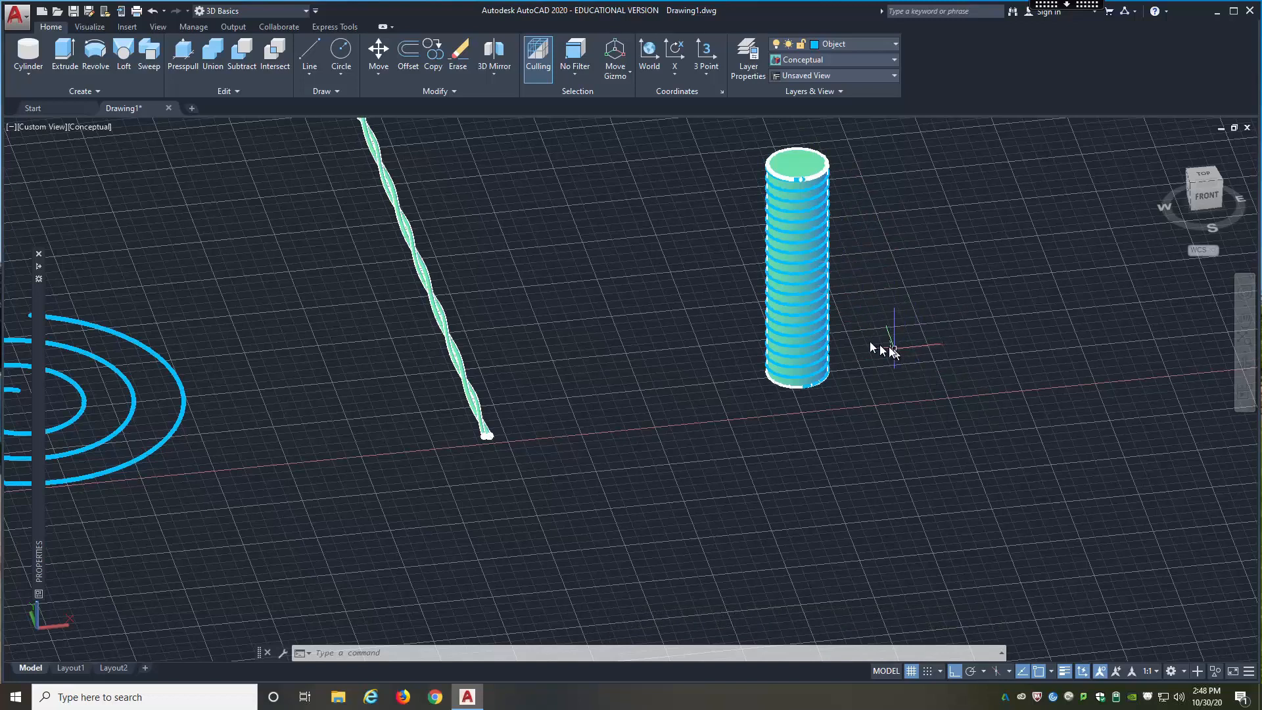
# Step: Draw a small closed polyline triangle in front of the cylinder's base, its first side about 2 long, with Ortho off for the slanted sides
pyautogui.click(309, 75)
pyautogui.click(286, 151)
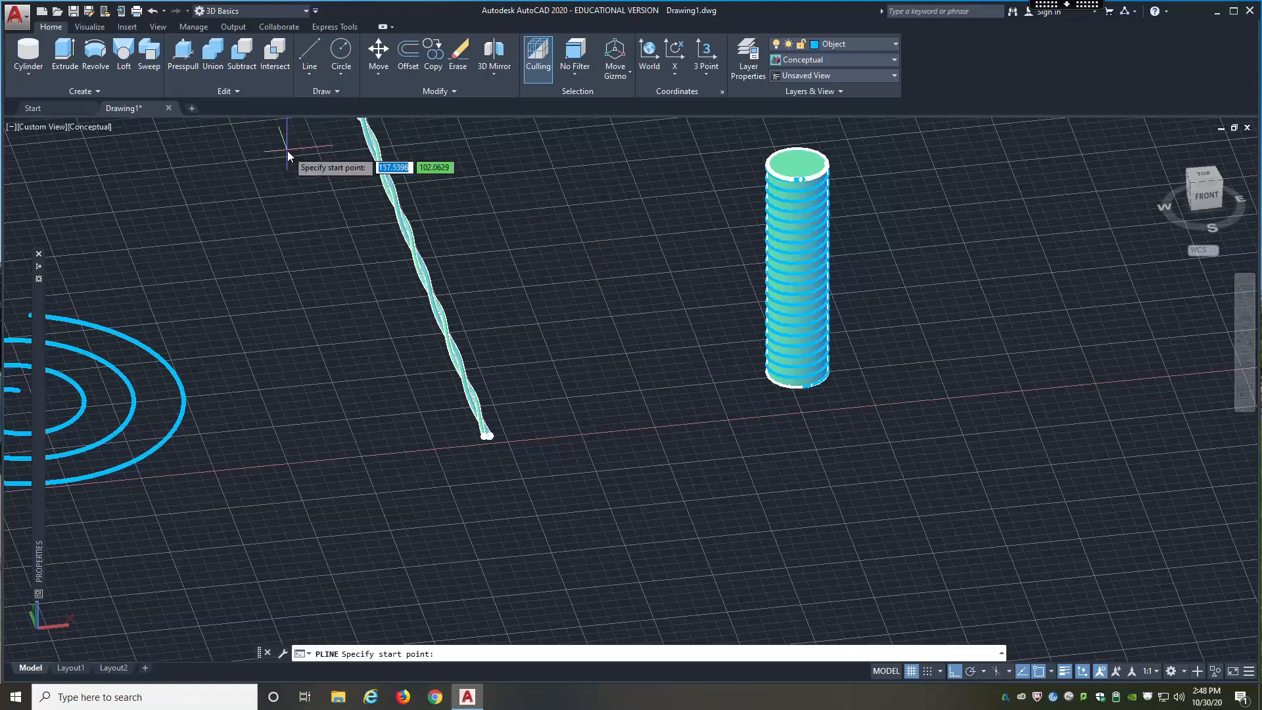
pyautogui.scroll(2, 744, 392)
pyautogui.scroll(3, 744, 391)
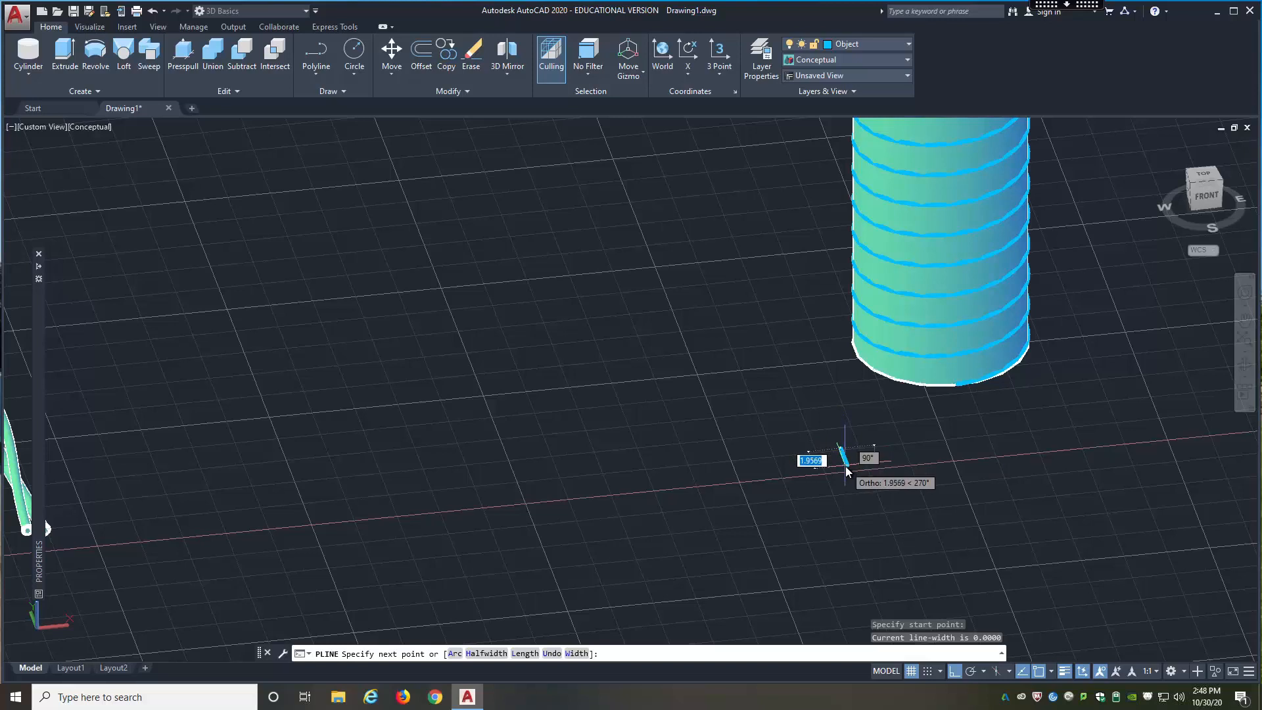
pyautogui.click(847, 469)
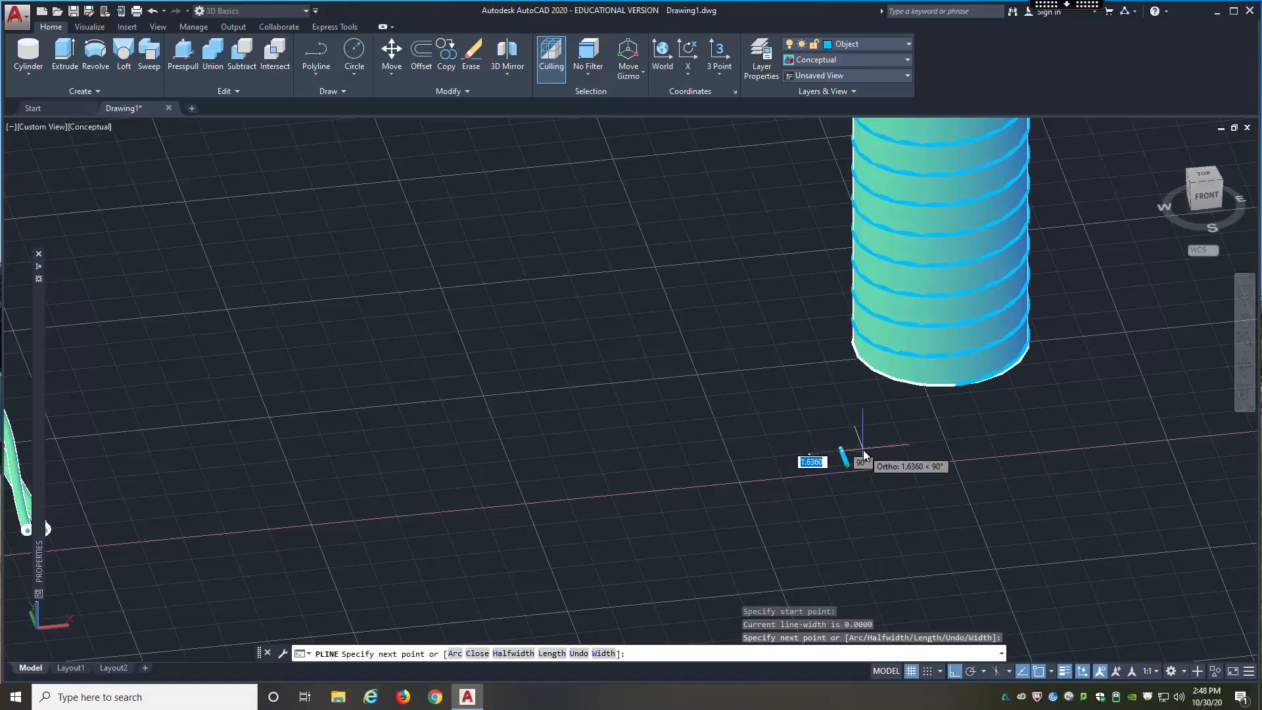
pyautogui.press('F8')
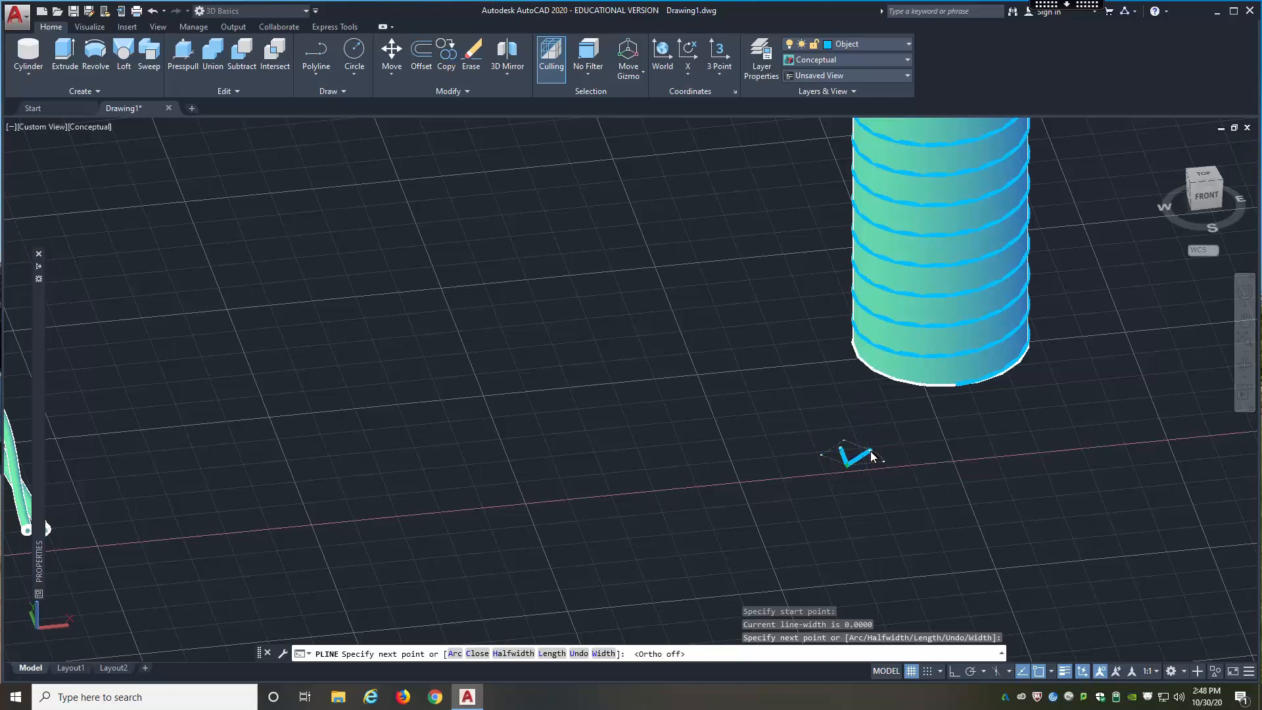
pyautogui.click(868, 453)
pyautogui.click(842, 451)
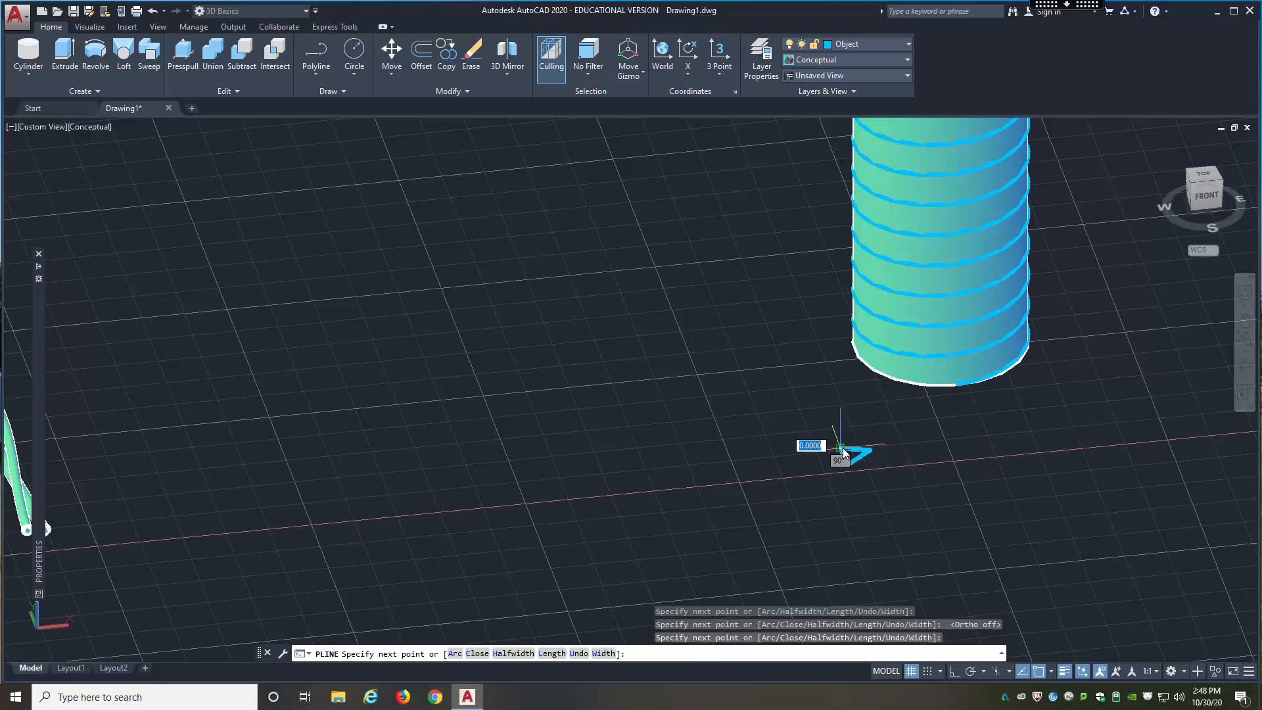
pyautogui.press('Escape')
# Step: Examine the small triangle from above and at an angle, comparing its size and position with the helix-wrapped cylinder
pyautogui.keyDown('shift'); pyautogui.moveTo(892, 426); pyautogui.dragTo(1150, 207, button='middle'); pyautogui.keyUp('shift')
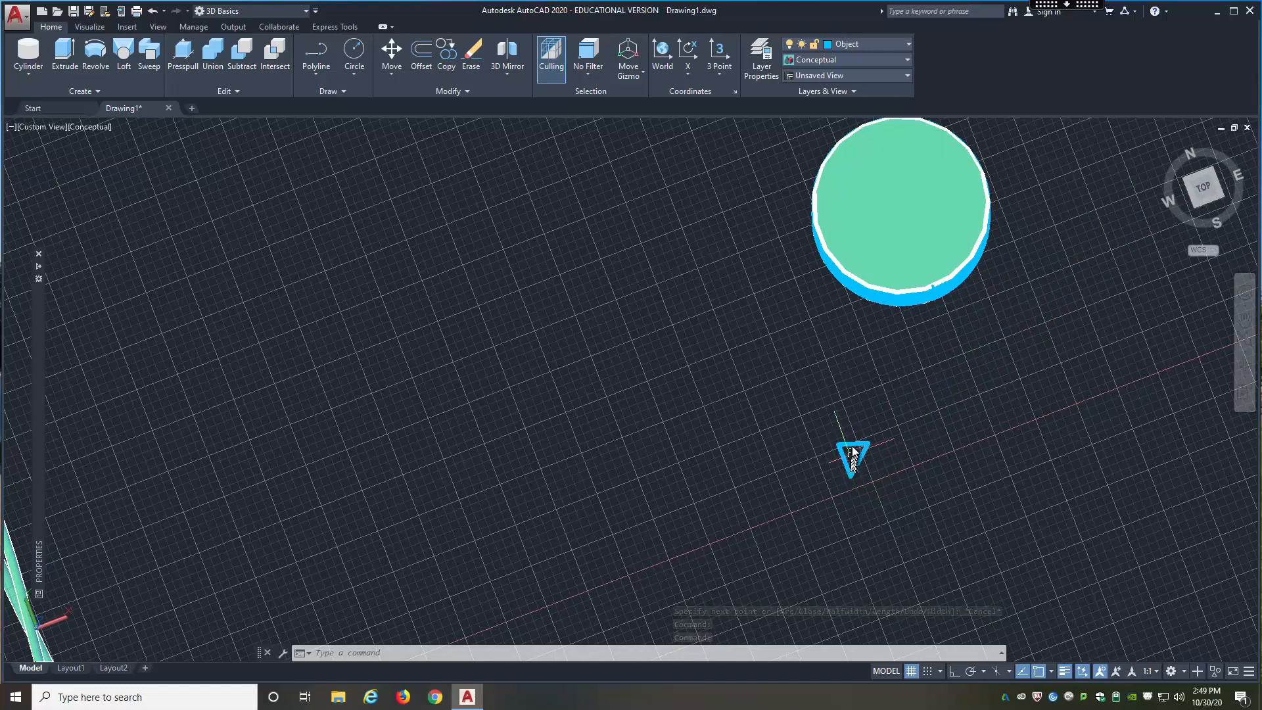
pyautogui.scroll(5, 854, 449)
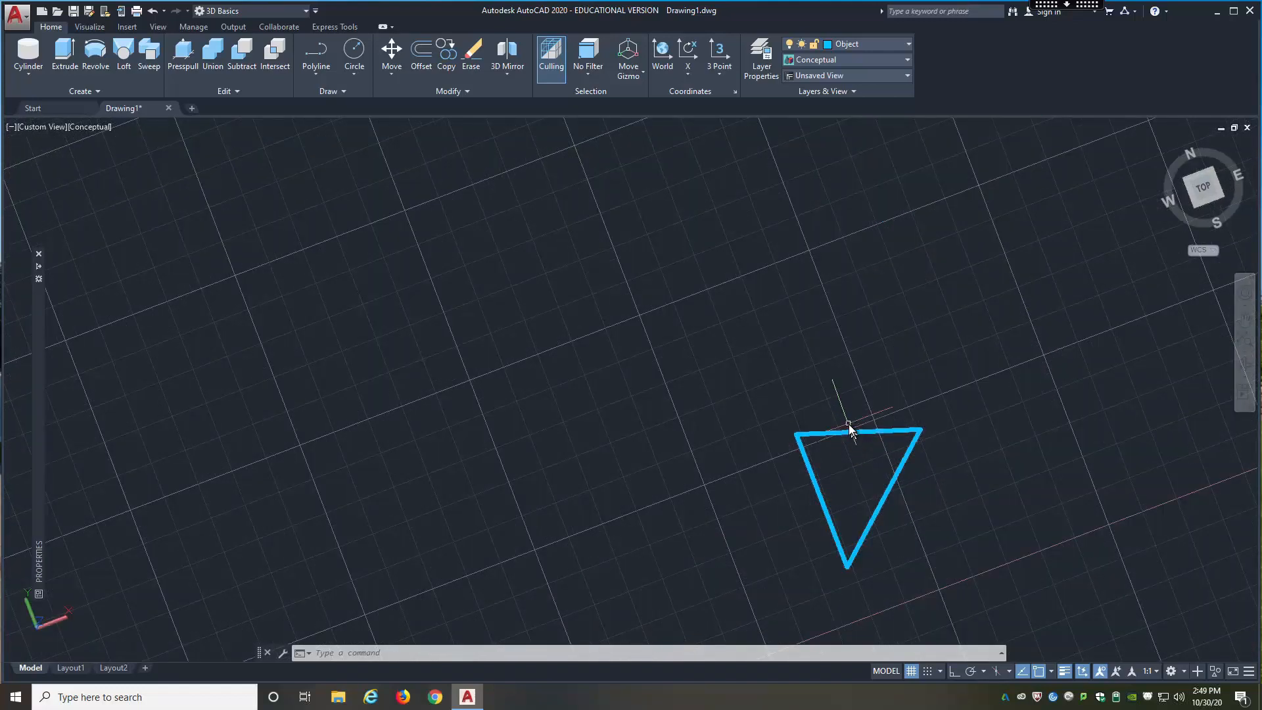
pyautogui.scroll(-8, 850, 427)
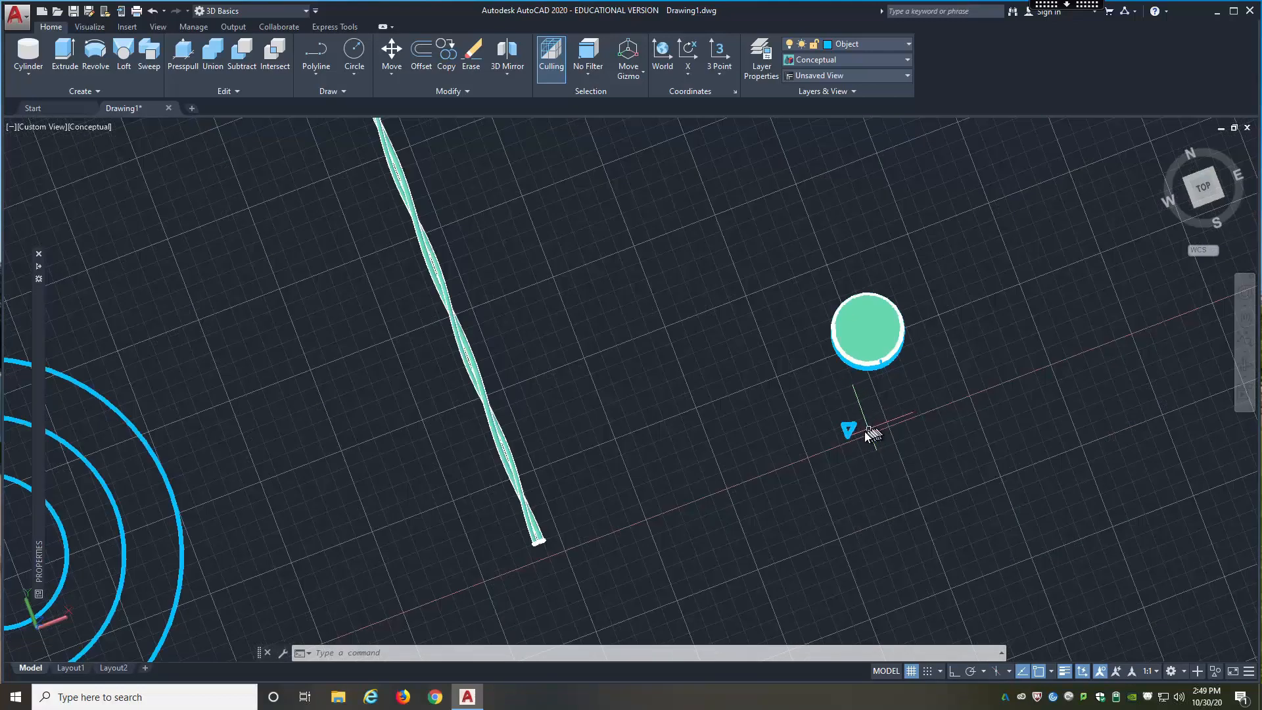
pyautogui.scroll(4, 858, 426)
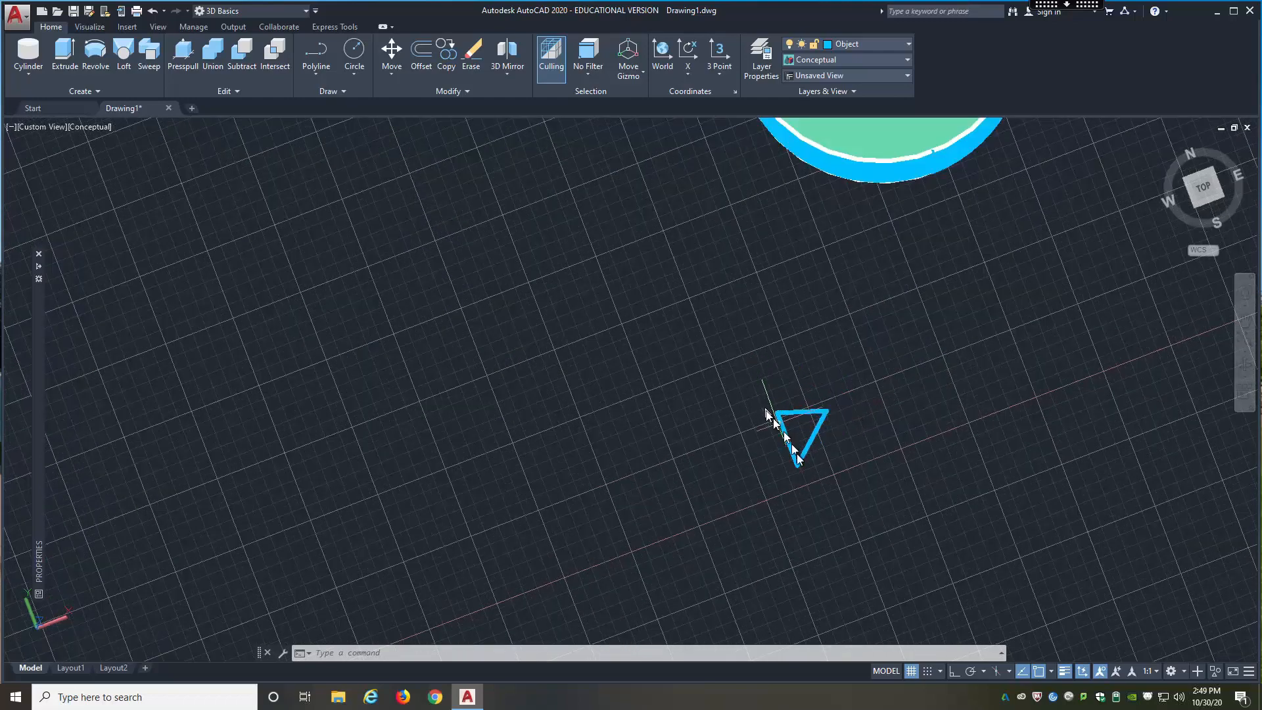
pyautogui.keyDown('shift'); pyautogui.moveTo(843, 463); pyautogui.dragTo(810, 345, button='middle'); pyautogui.keyUp('shift')
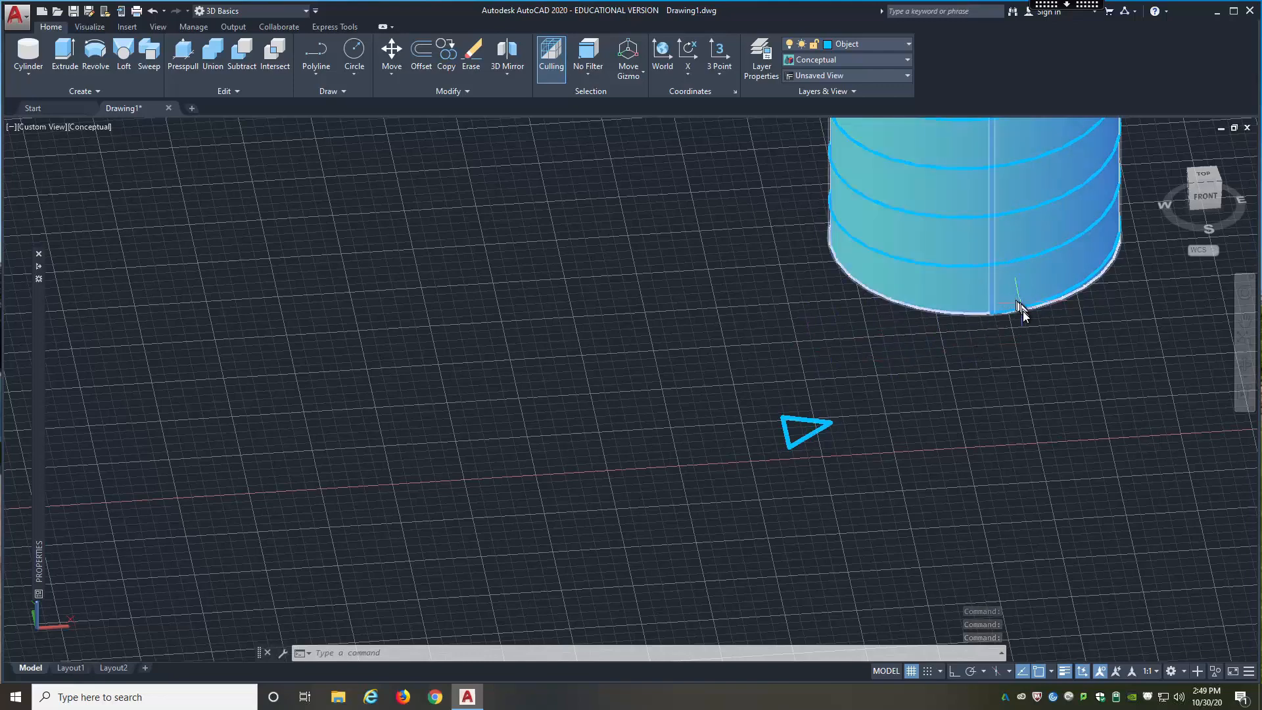
pyautogui.scroll(-10, 920, 405)
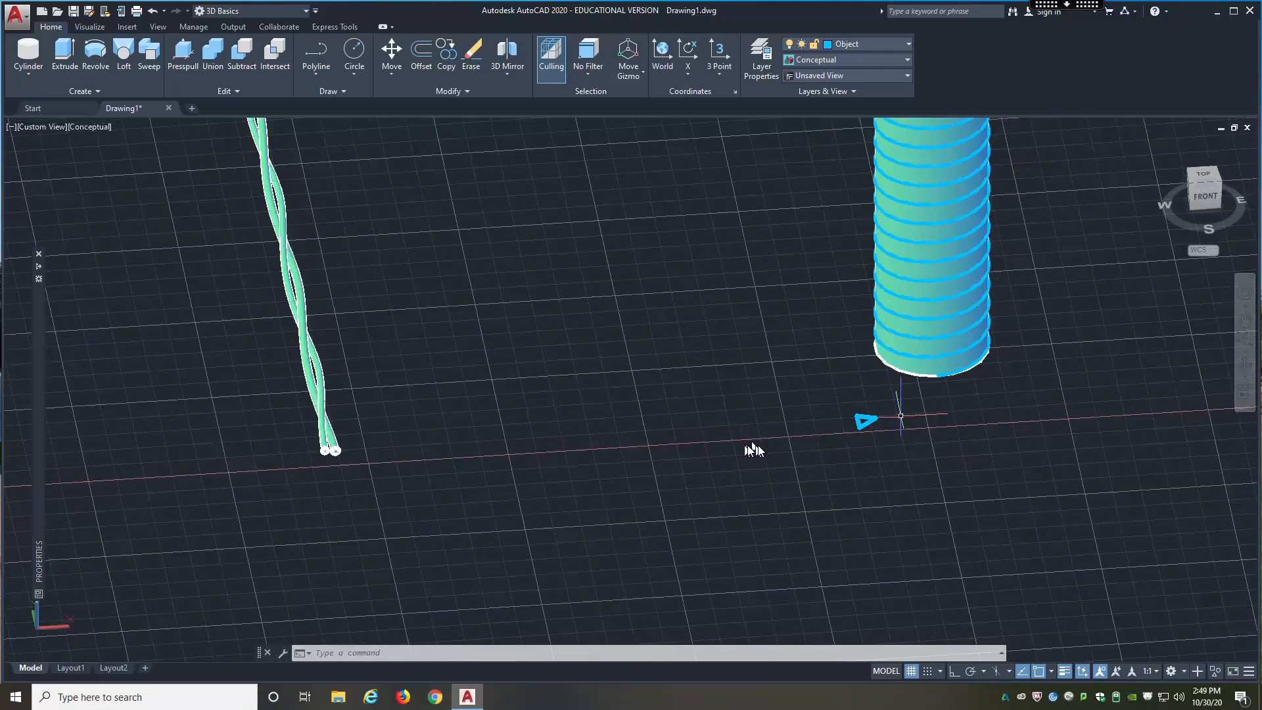
pyautogui.scroll(2, 855, 434)
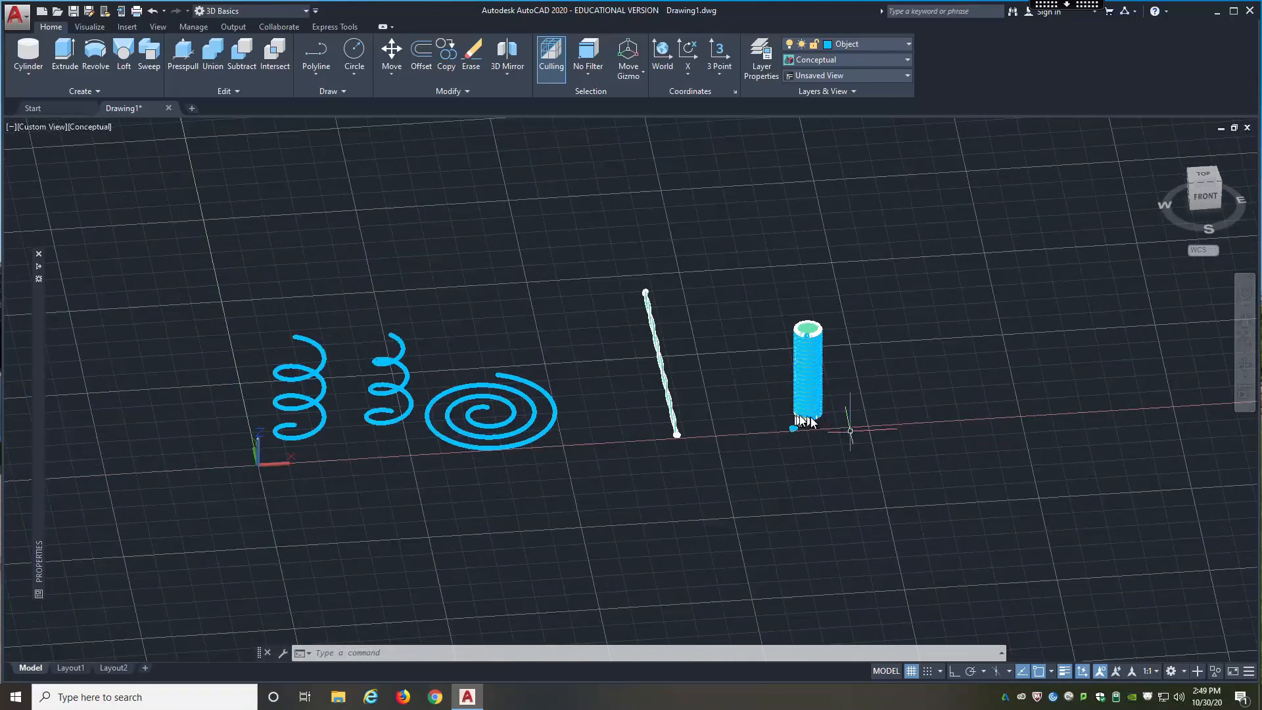
pyautogui.scroll(7, 809, 420)
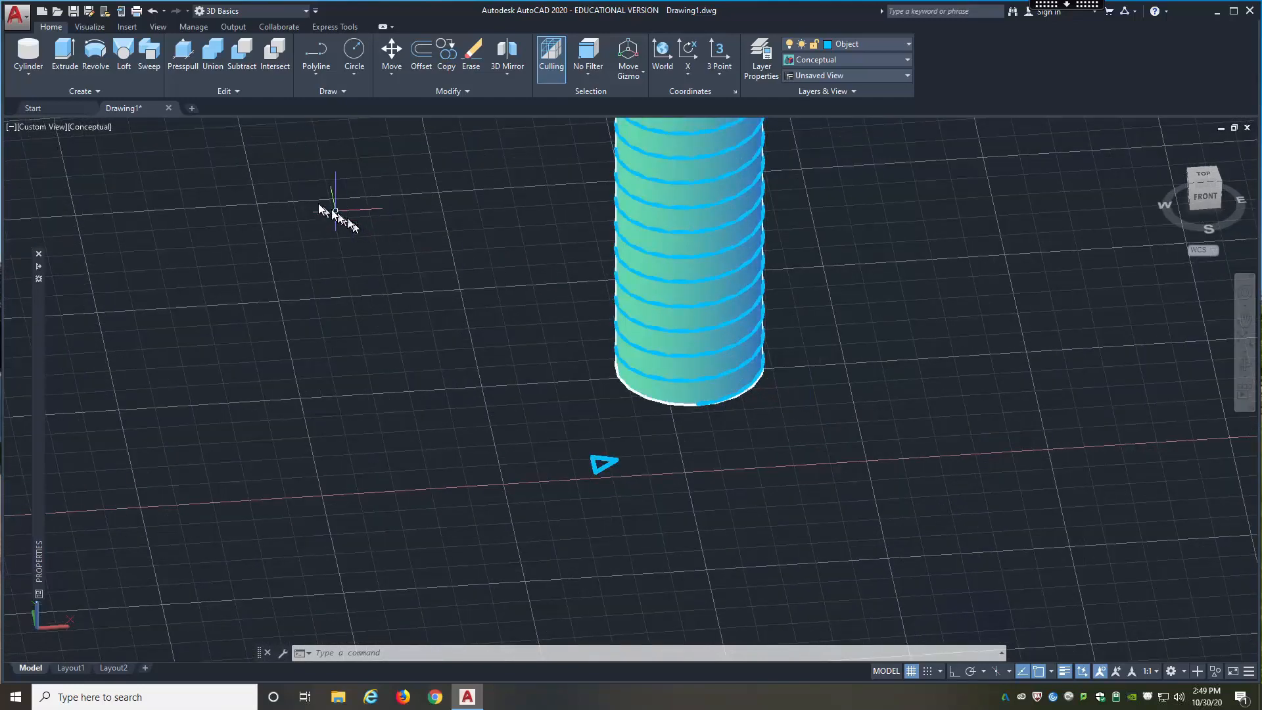
# Step: Sweep the small closed triangle as a solid along the helix around the cylinder, using the default base point
pyautogui.click(150, 58)
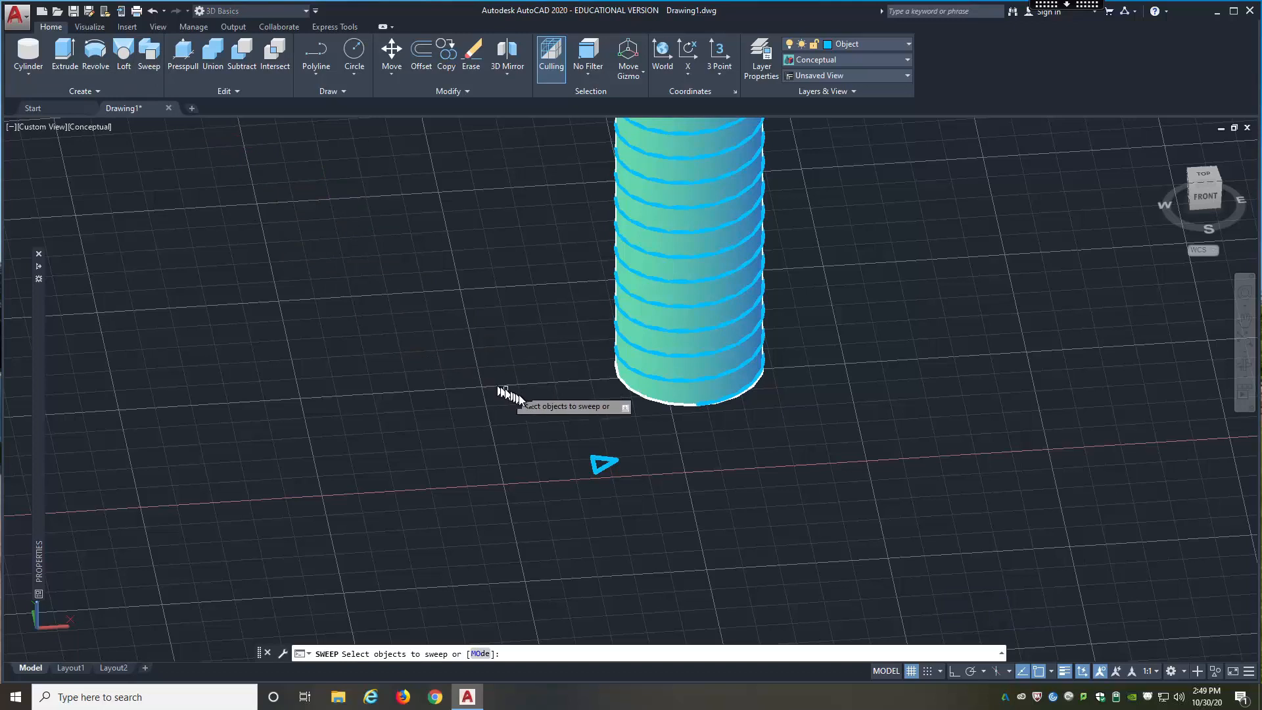
pyautogui.click(604, 458)
pyautogui.rightClick(594, 437)
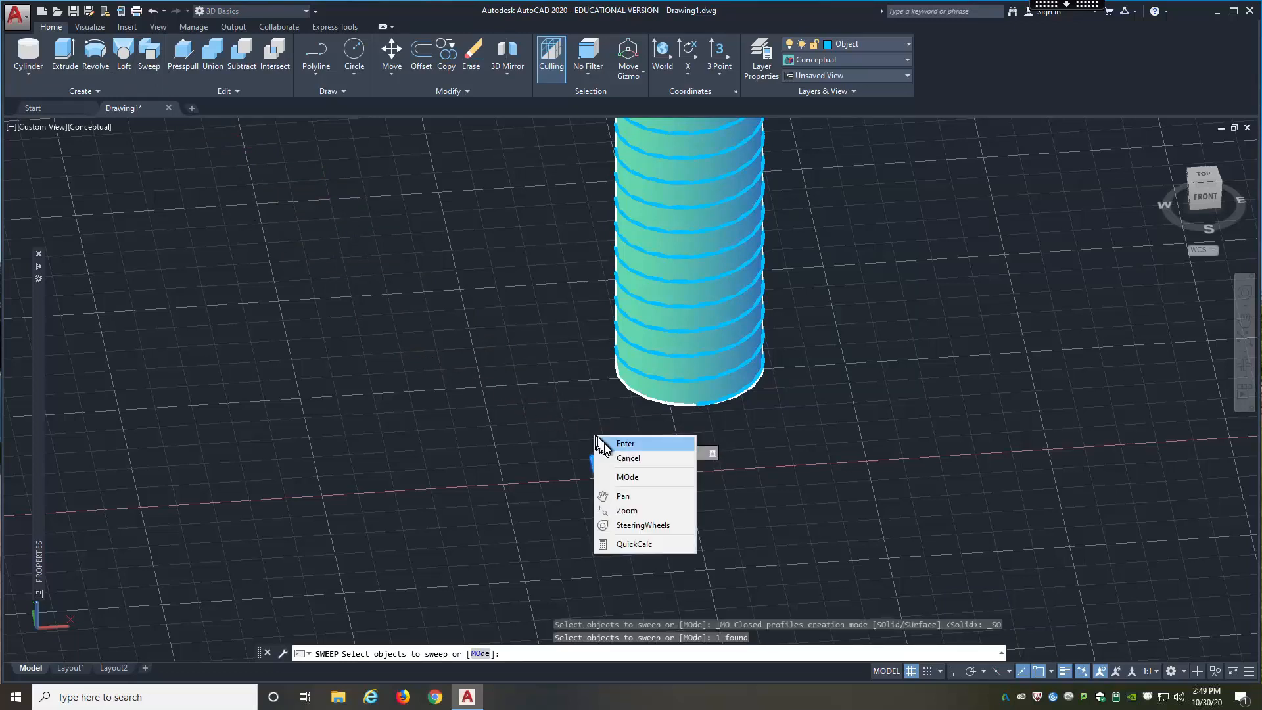
pyautogui.click(600, 444)
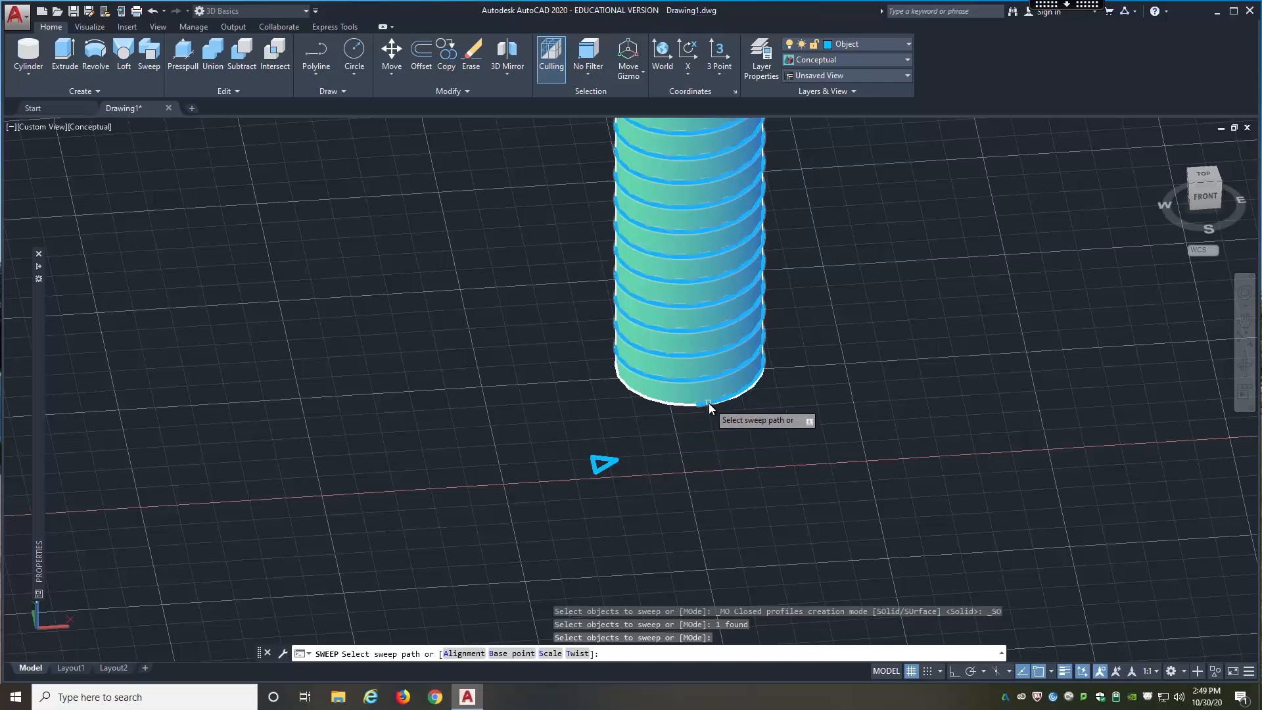
pyautogui.click(689, 433)
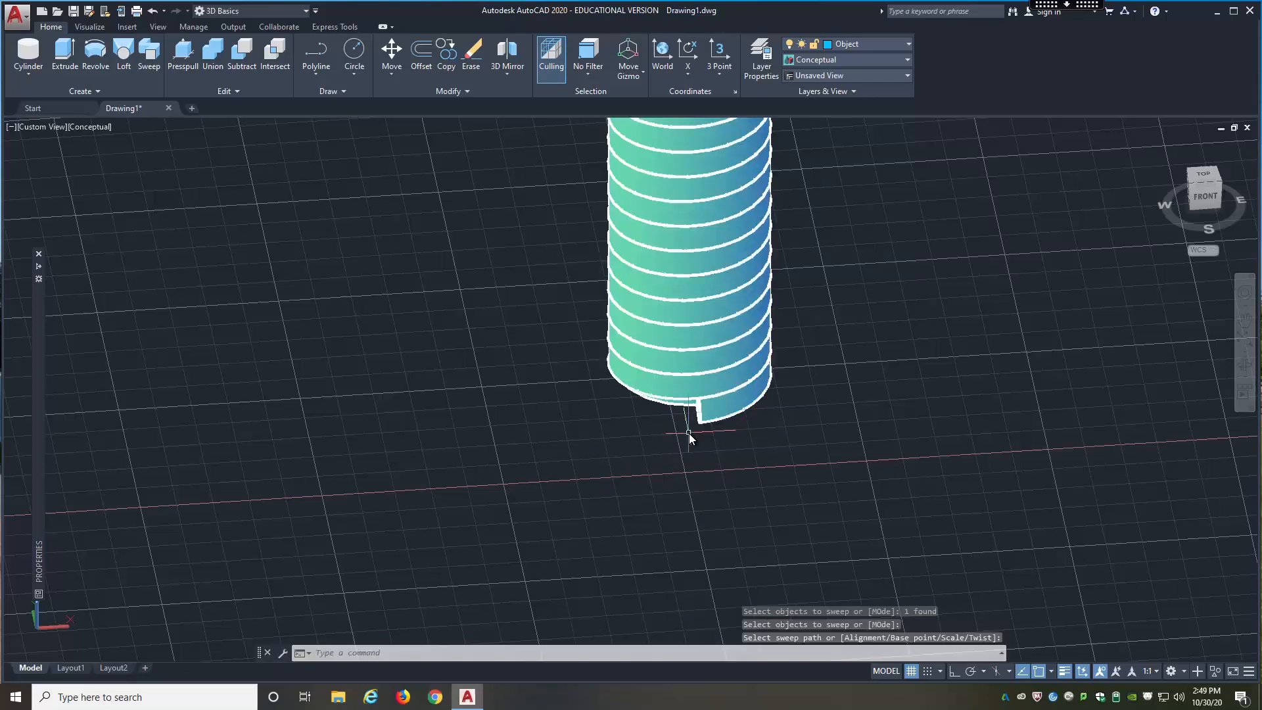
pyautogui.keyDown('shift'); pyautogui.moveTo(680, 441); pyautogui.dragTo(834, 391, button='middle'); pyautogui.keyUp('shift')
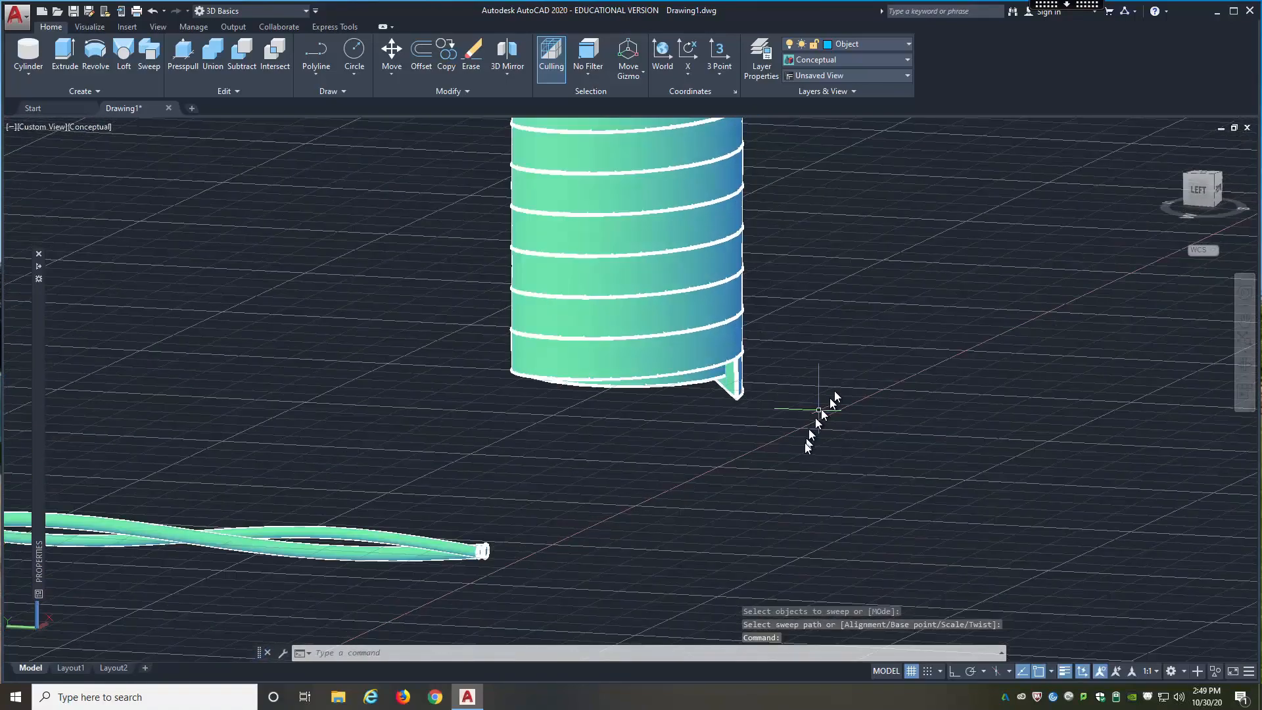
pyautogui.scroll(-5, 834, 391)
pyautogui.scroll(4, 792, 322)
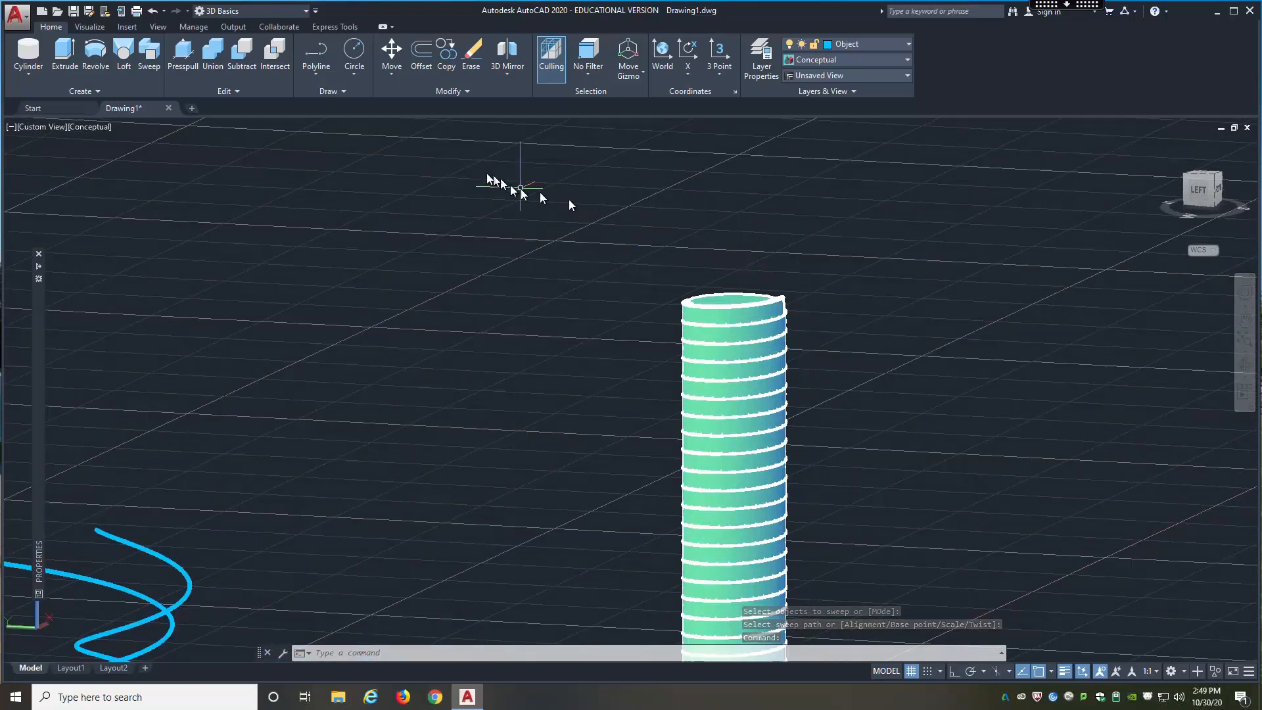
# Step: Subtract the swept triangular coil from the cylinder and inspect the thread profile up close
pyautogui.click(248, 77)
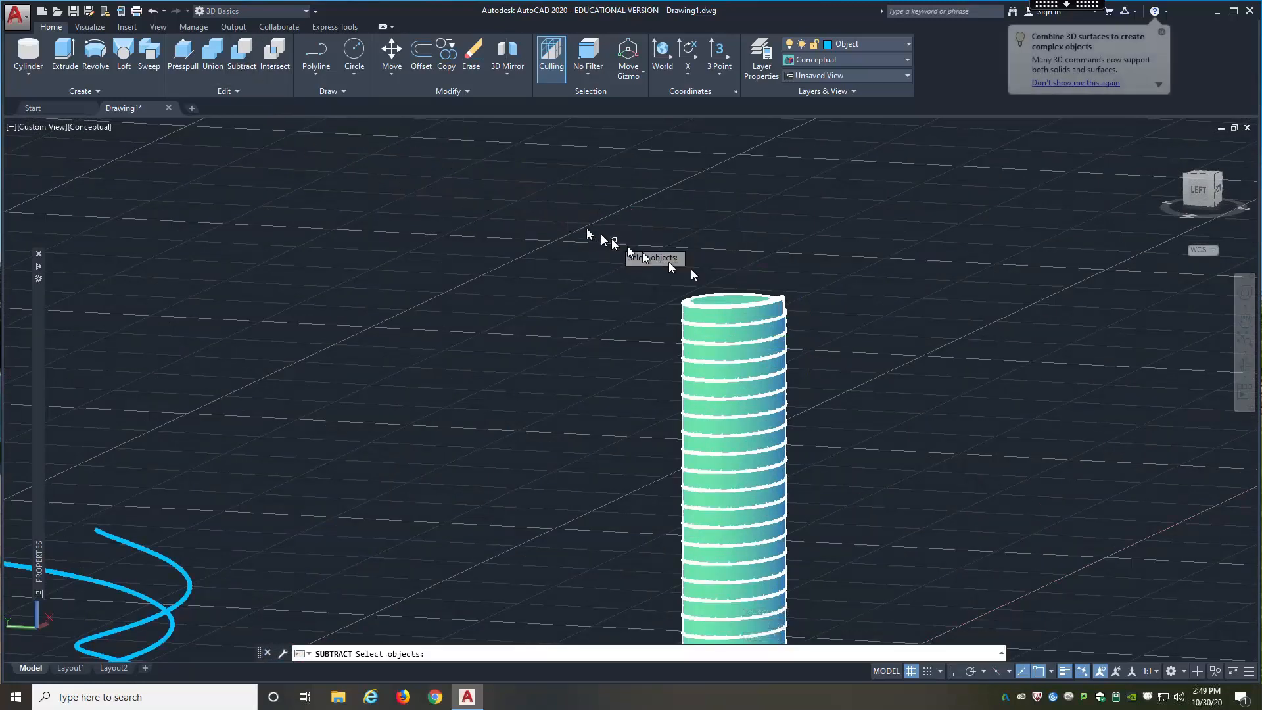
pyautogui.click(727, 301)
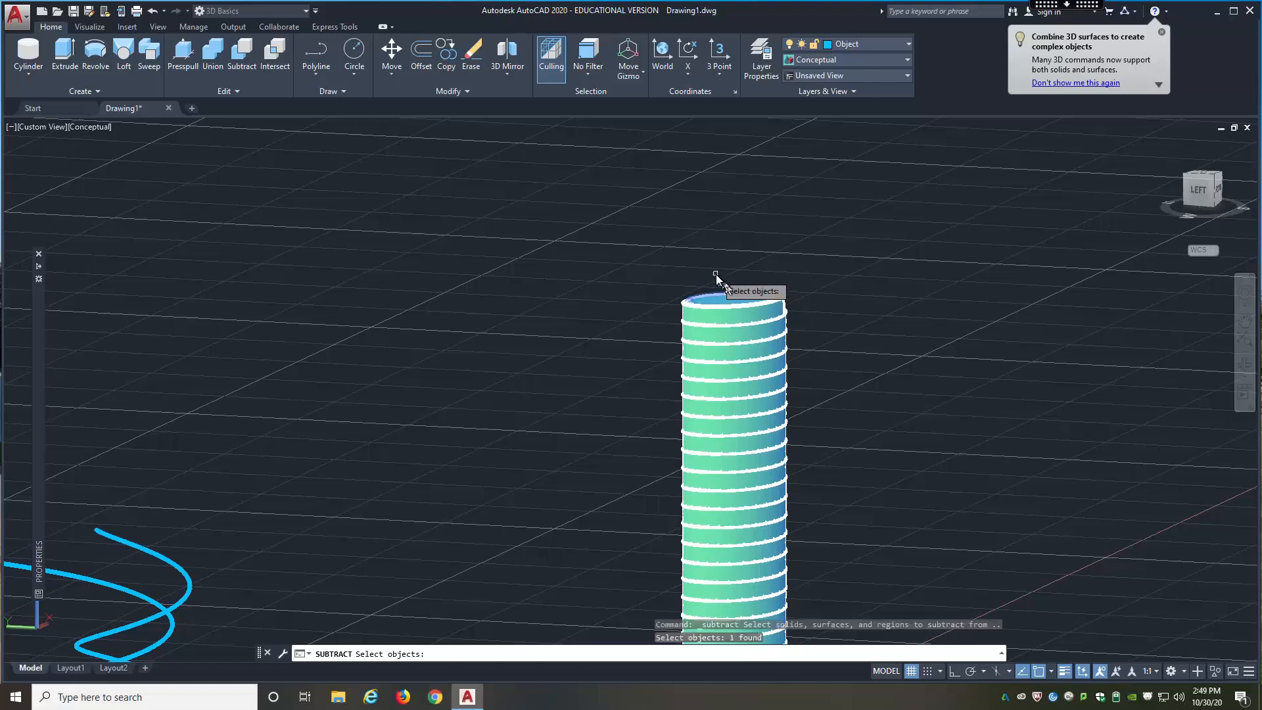
pyautogui.click(782, 302)
pyautogui.press('Return')
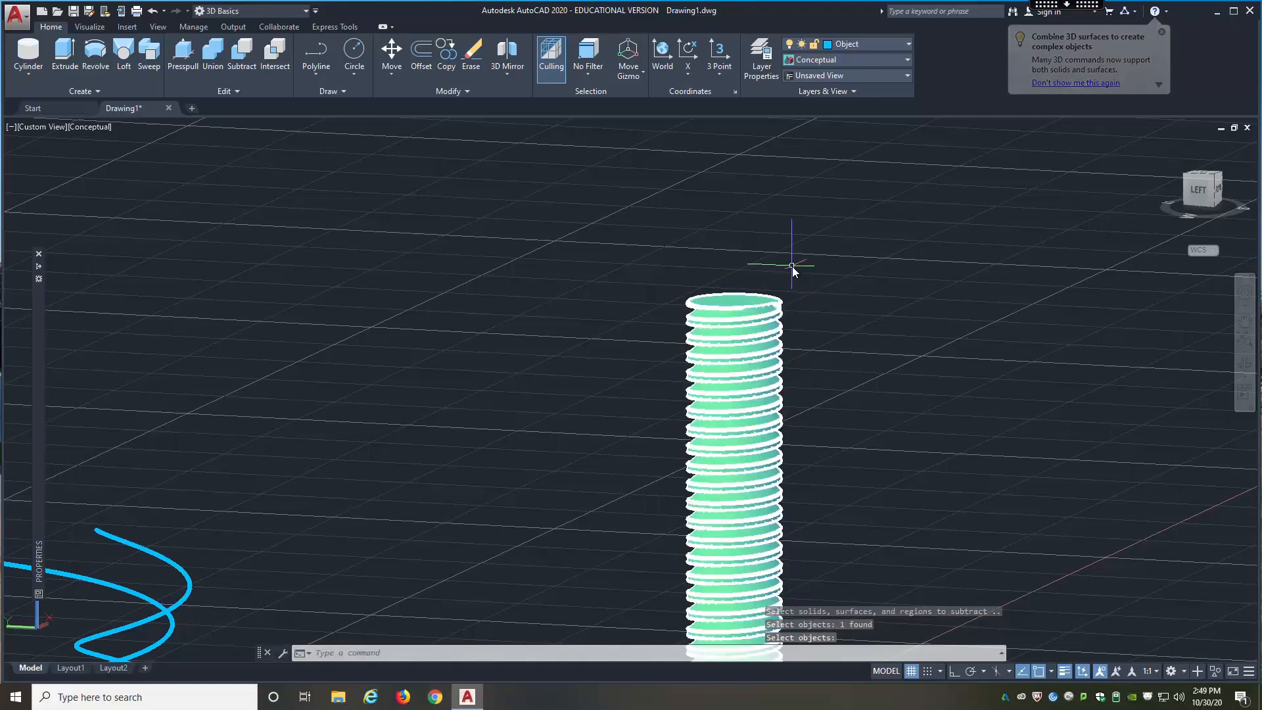
pyautogui.scroll(-2, 807, 258)
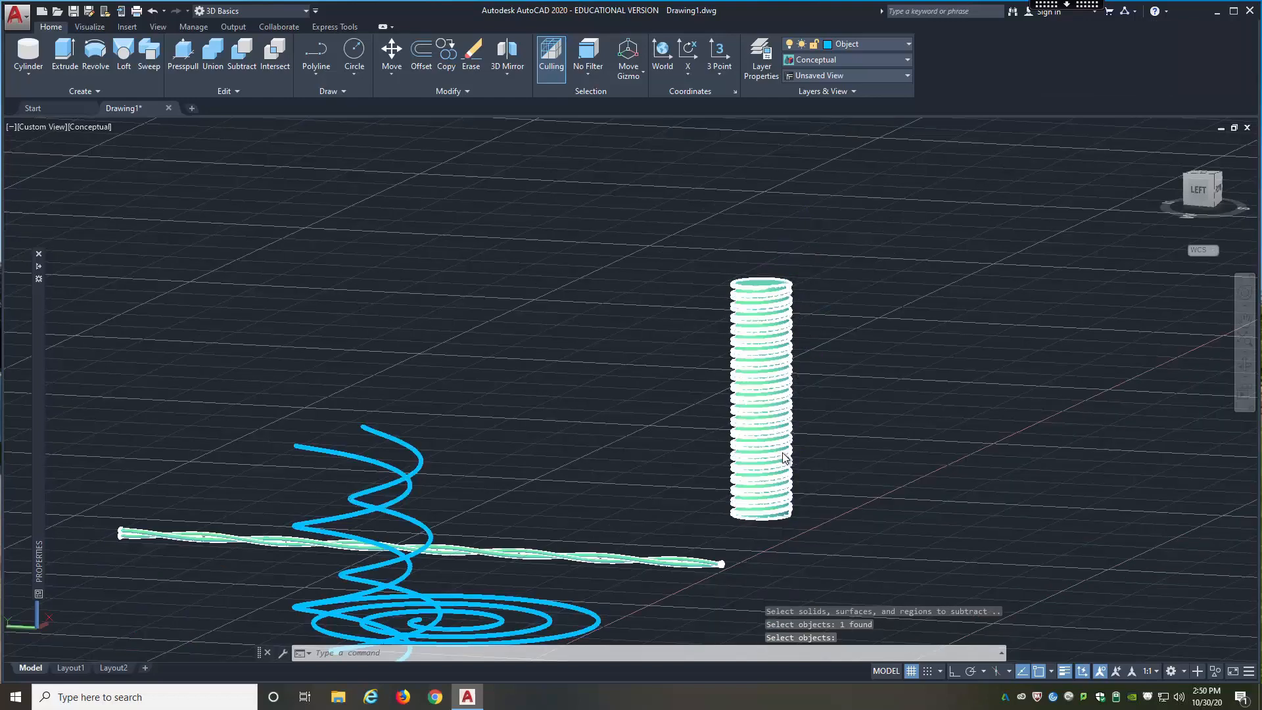
pyautogui.keyDown('shift'); pyautogui.moveTo(787, 429); pyautogui.dragTo(791, 438, button='middle'); pyautogui.keyUp('shift')
pyautogui.press('Return')
pyautogui.scroll(8, 762, 441)
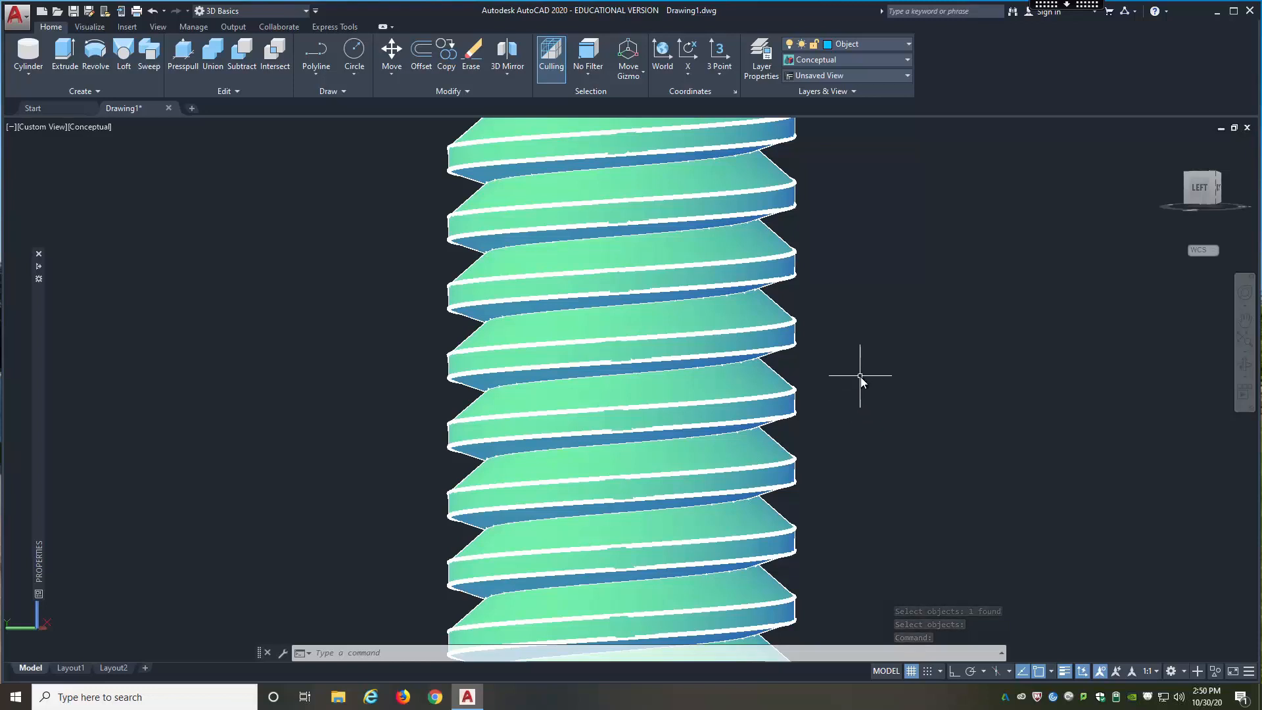
# Step: Undo the subtraction and the sweep to restore the separate triangle, helix and cylinder
pyautogui.hotkey('ctrl', 'z')
pyautogui.hotkey('ctrl', 'z')
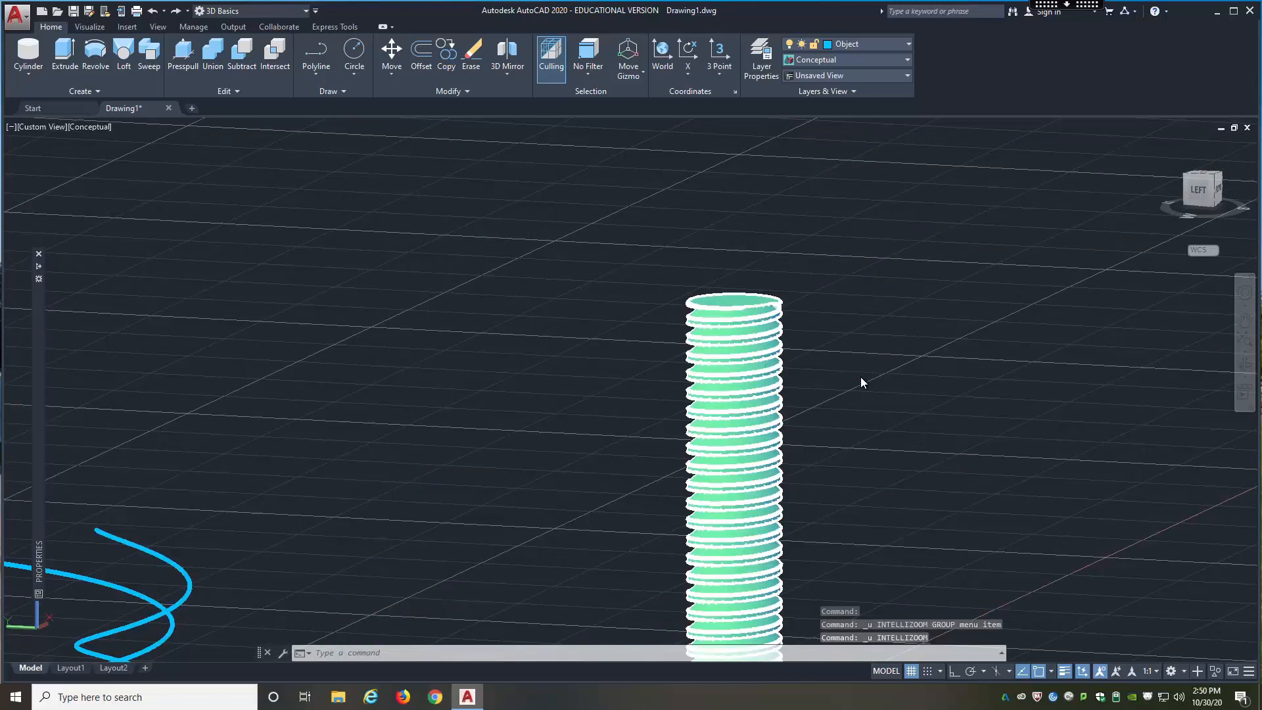
pyautogui.hotkey('ctrl', 'z')
pyautogui.hotkey('ctrl', 'z')
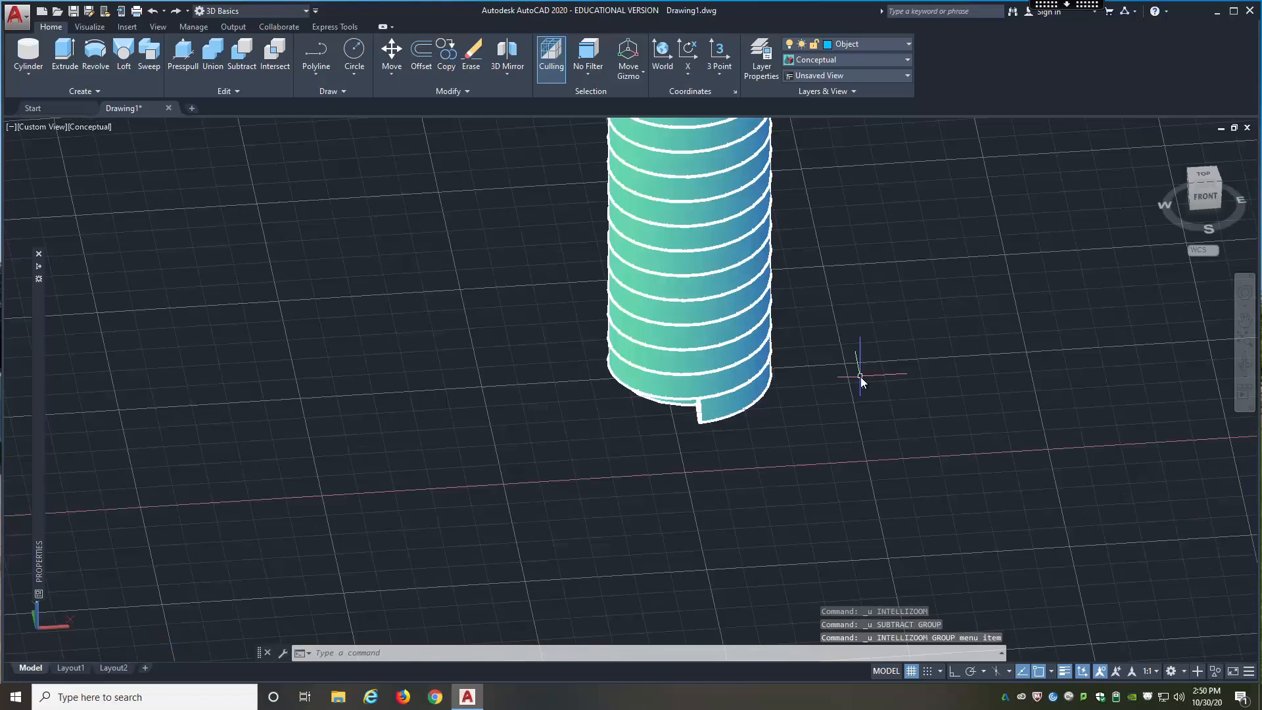
pyautogui.hotkey('ctrl', 'z')
pyautogui.press('Escape')
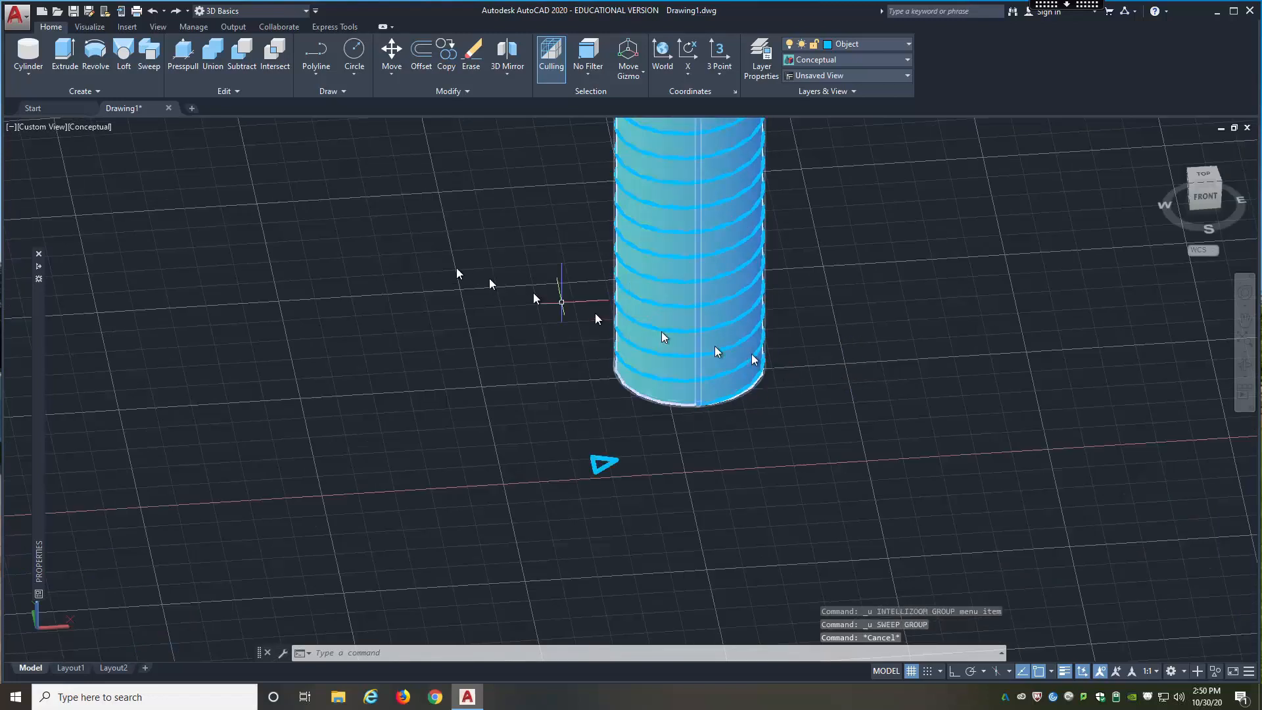
# Step: Sweep the triangle along the helix with the sweep base point at the middle of its short side facing away from the pointed tip
pyautogui.click(150, 60)
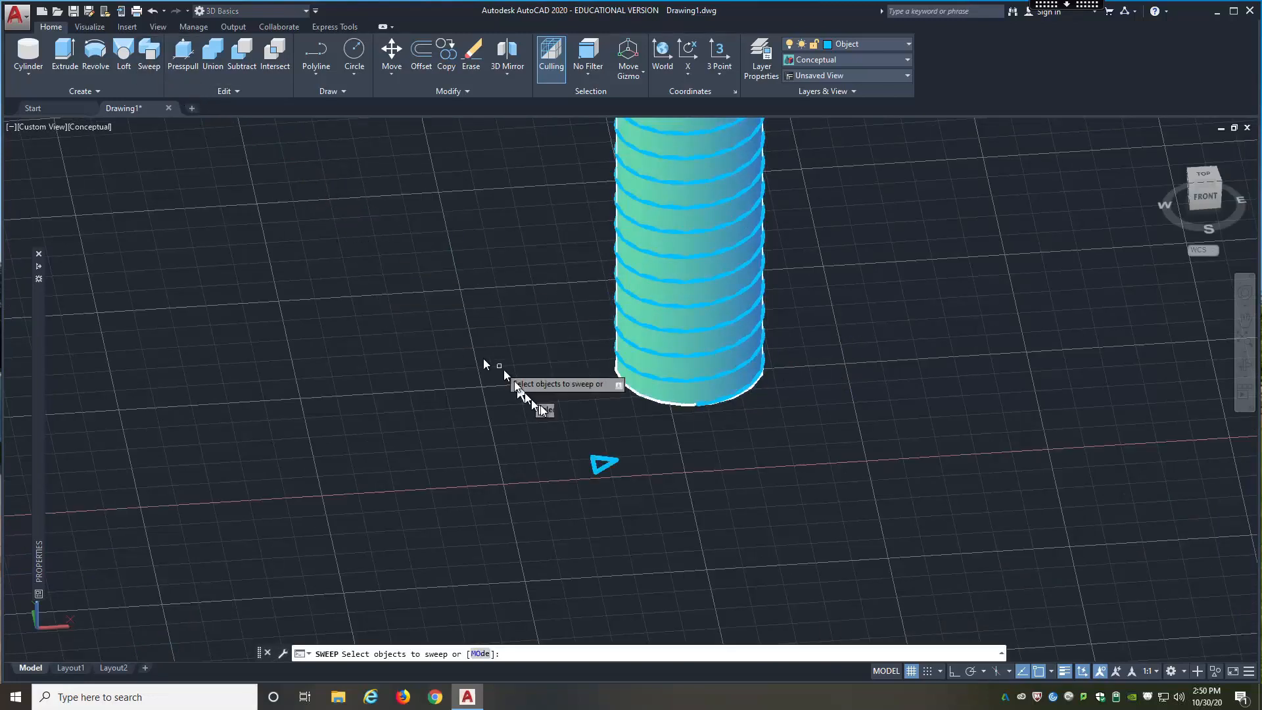
pyautogui.click(594, 457)
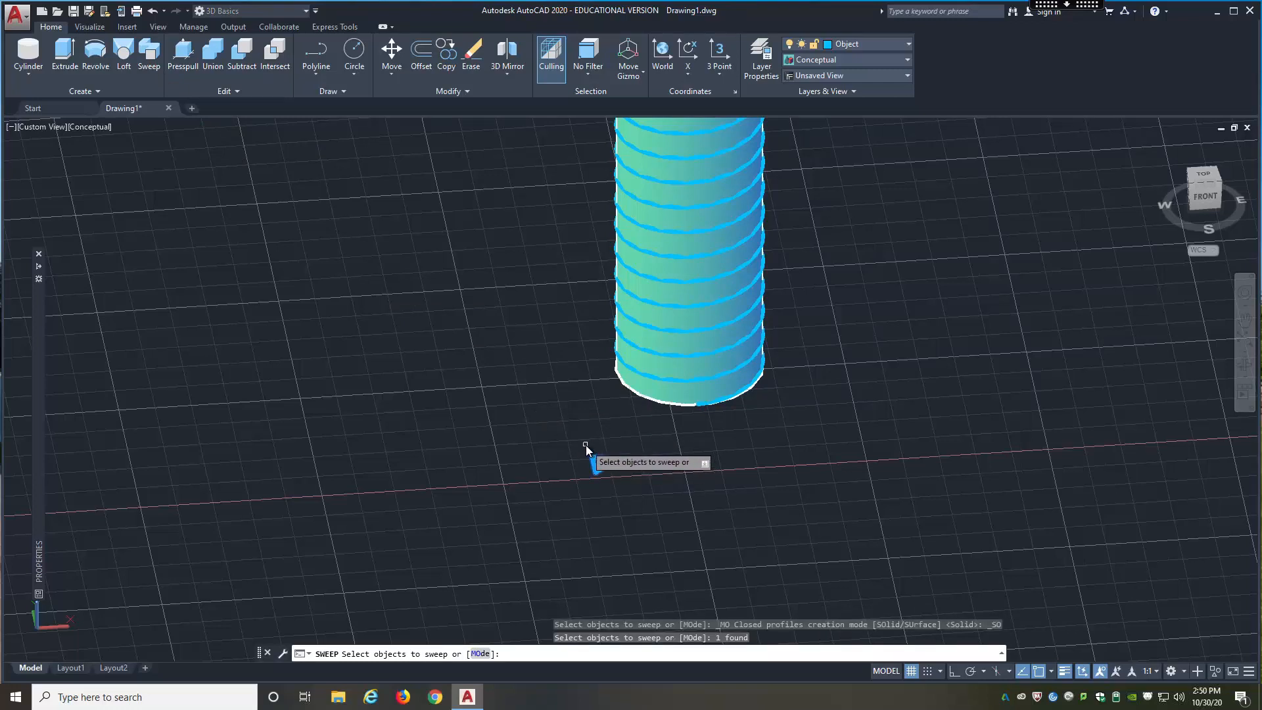
pyautogui.press('Return')
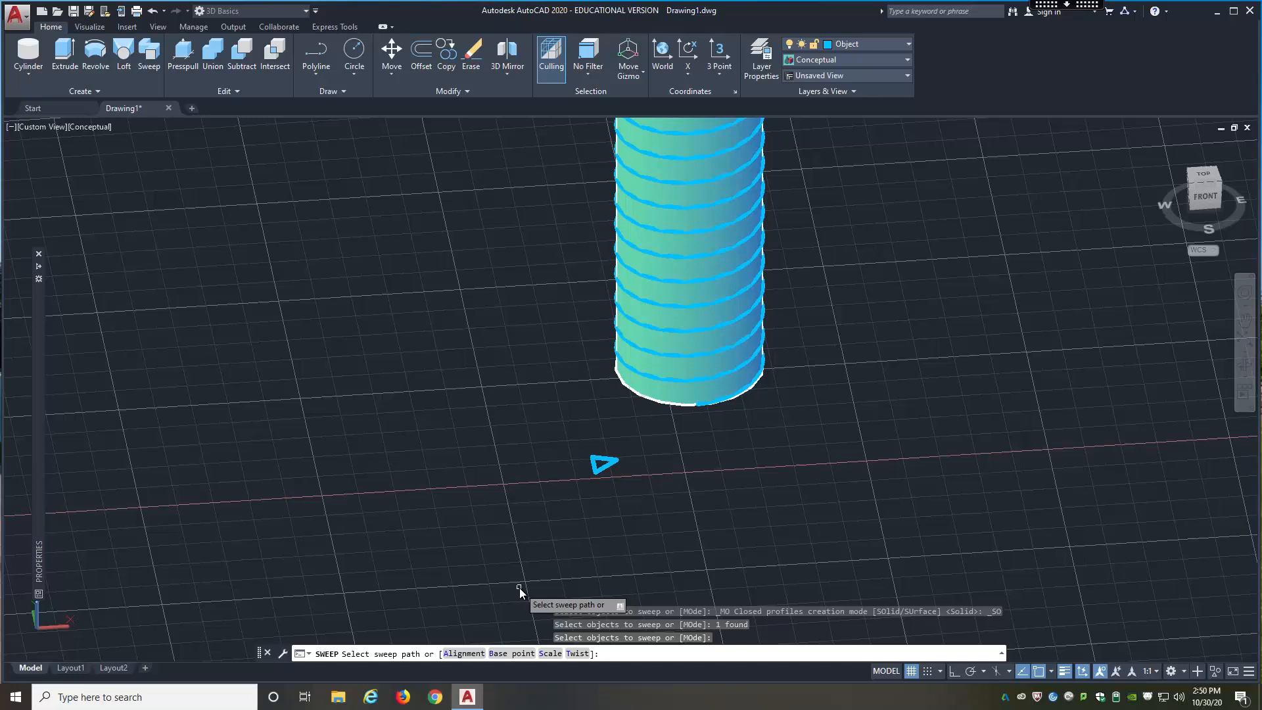
pyautogui.click(510, 654)
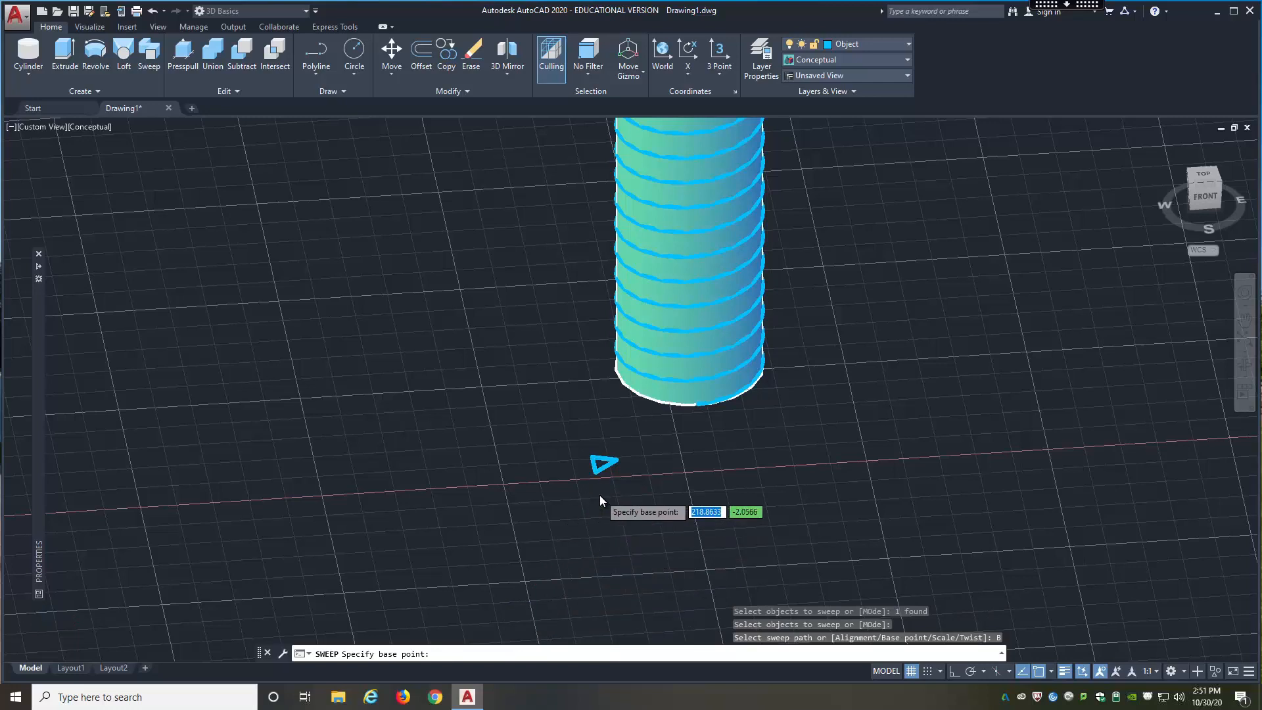
pyautogui.scroll(5, 599, 495)
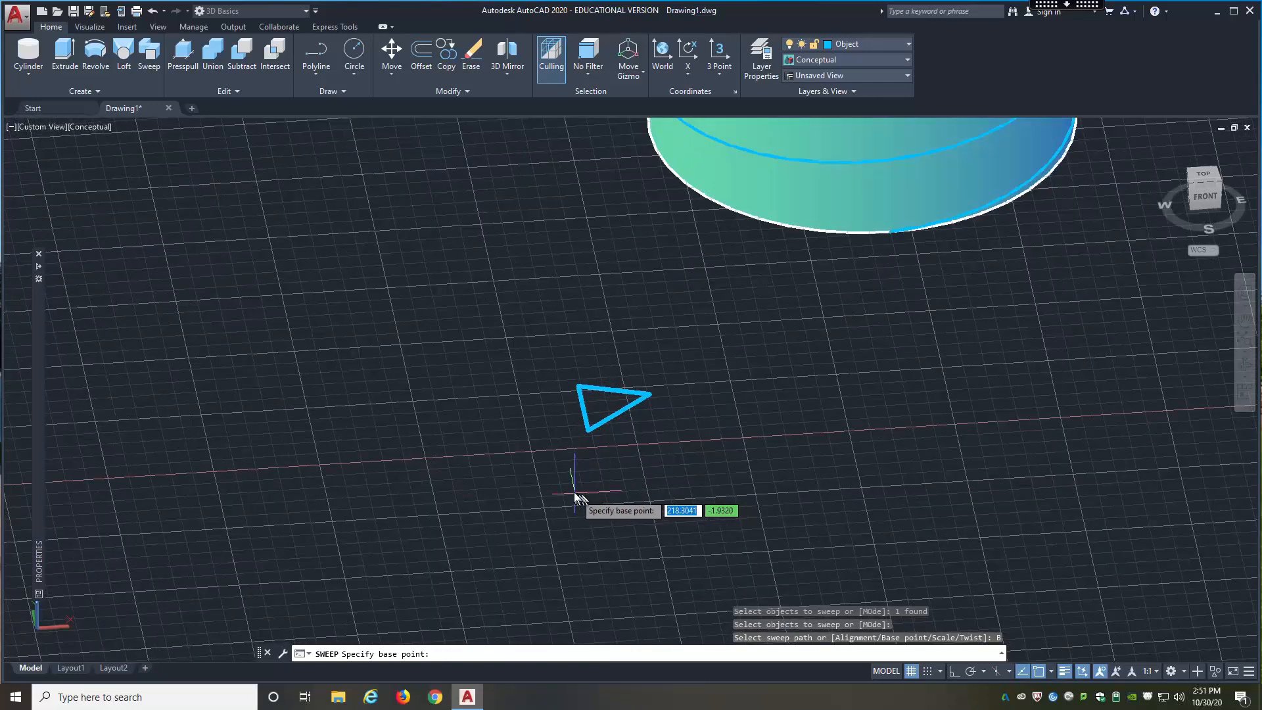
pyautogui.click(585, 411)
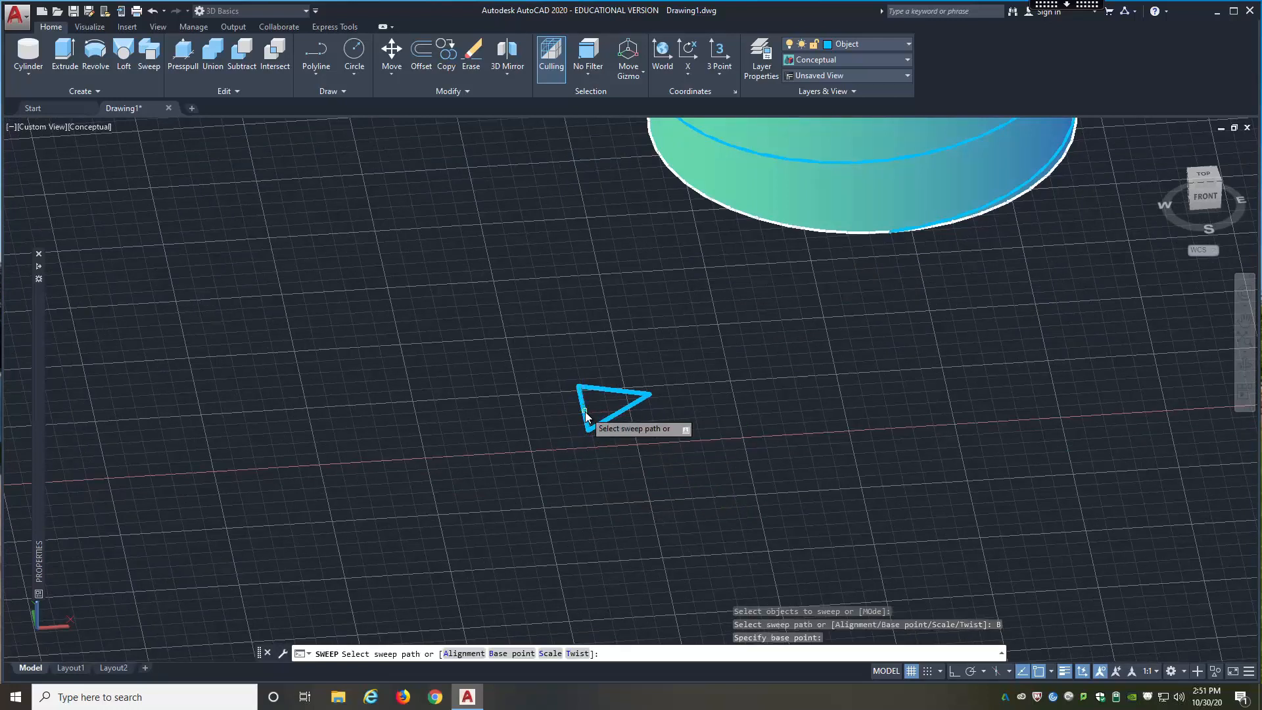
pyautogui.click(917, 227)
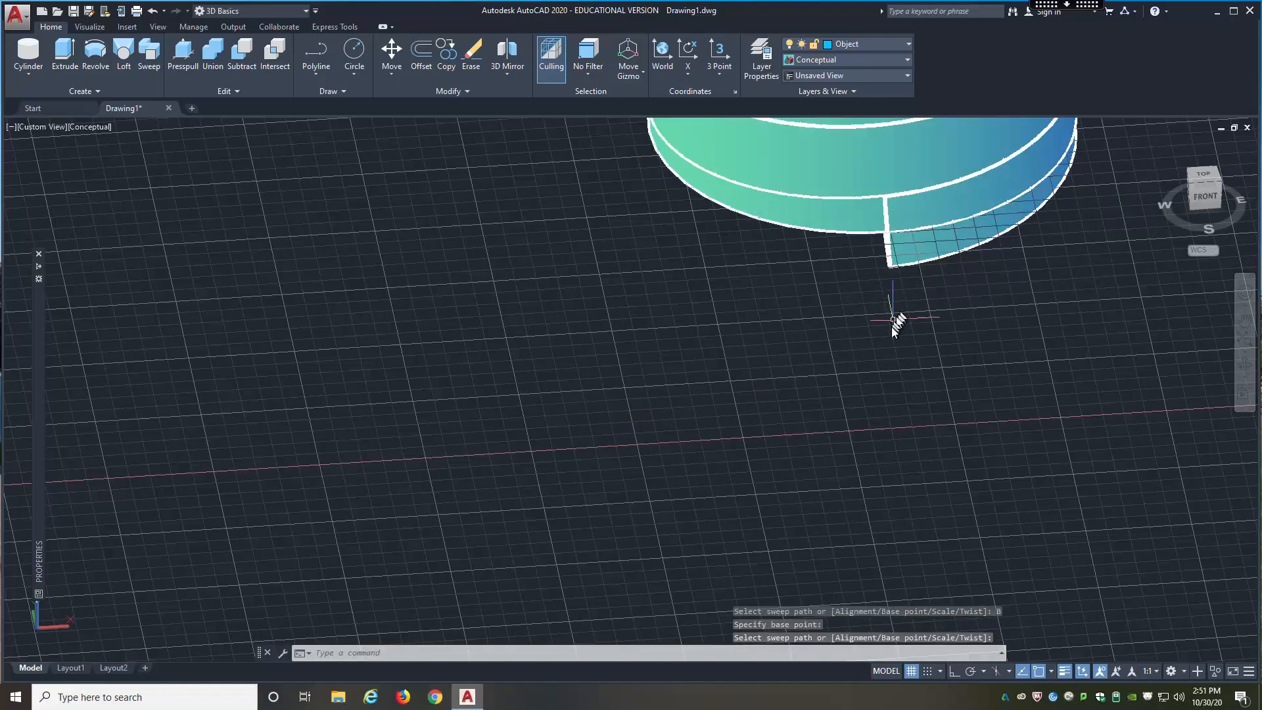
pyautogui.keyDown('shift'); pyautogui.moveTo(840, 386); pyautogui.dragTo(871, 345, button='middle'); pyautogui.keyUp('shift')
pyautogui.scroll(-10, 870, 344)
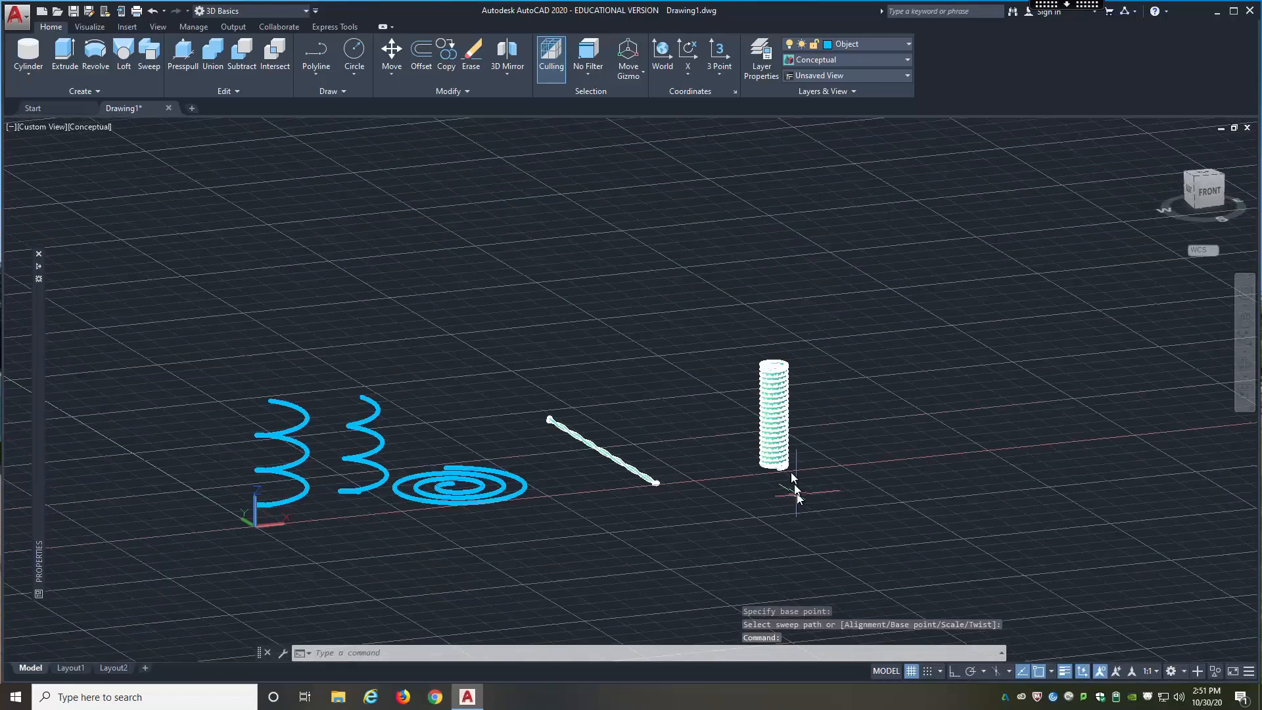
# Step: Subtract the new swept coil from the cylinder to cut the screw thread
pyautogui.scroll(5, 776, 392)
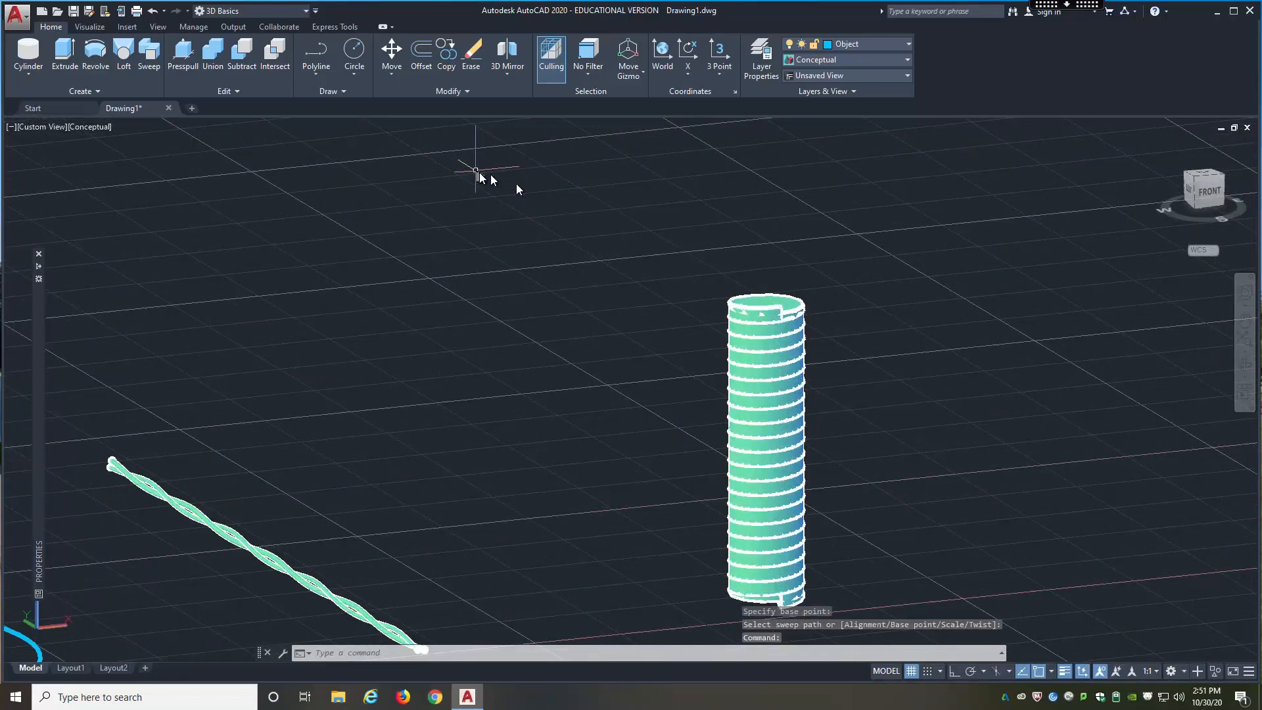
pyautogui.press('Escape')
pyautogui.click(242, 53)
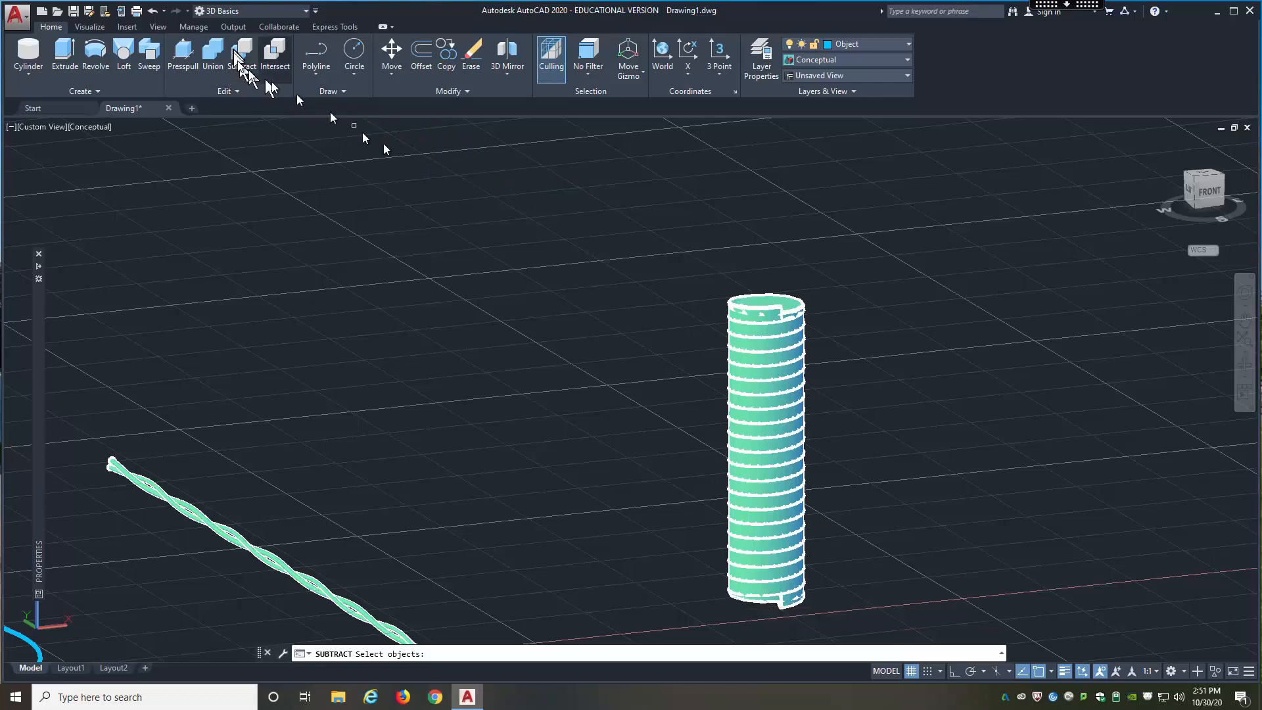
pyautogui.click(765, 297)
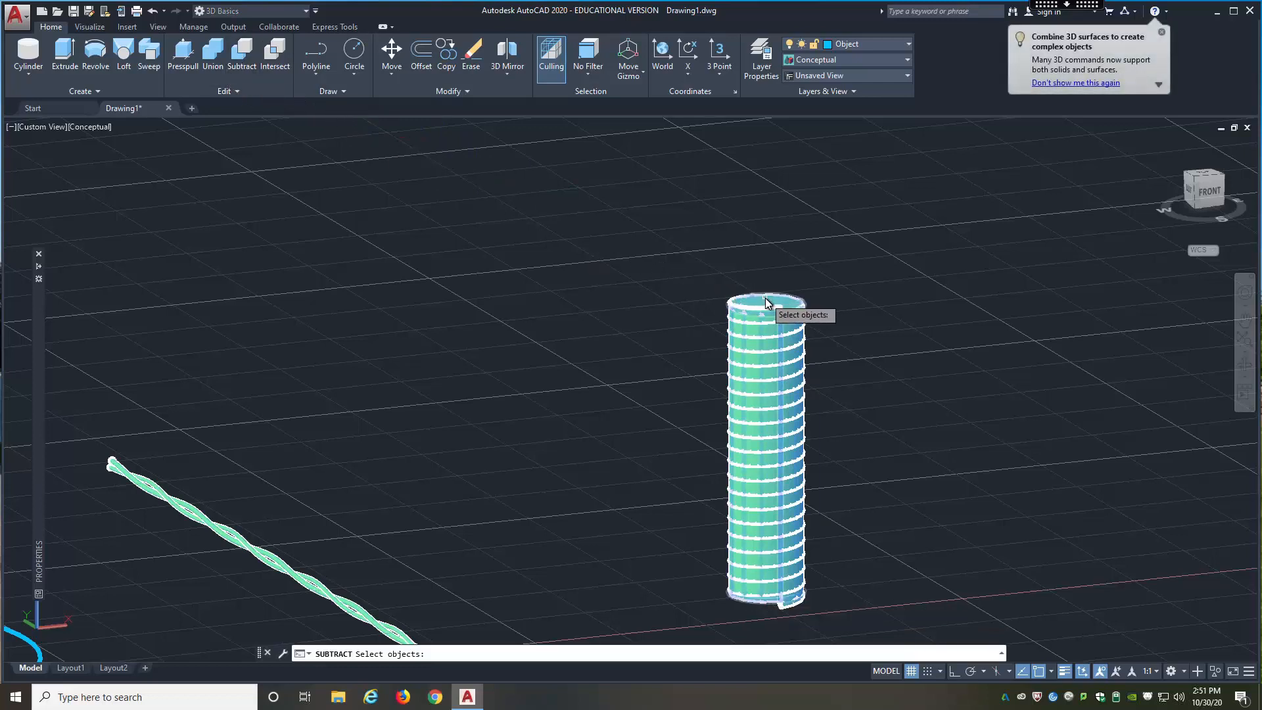
pyautogui.click(779, 304)
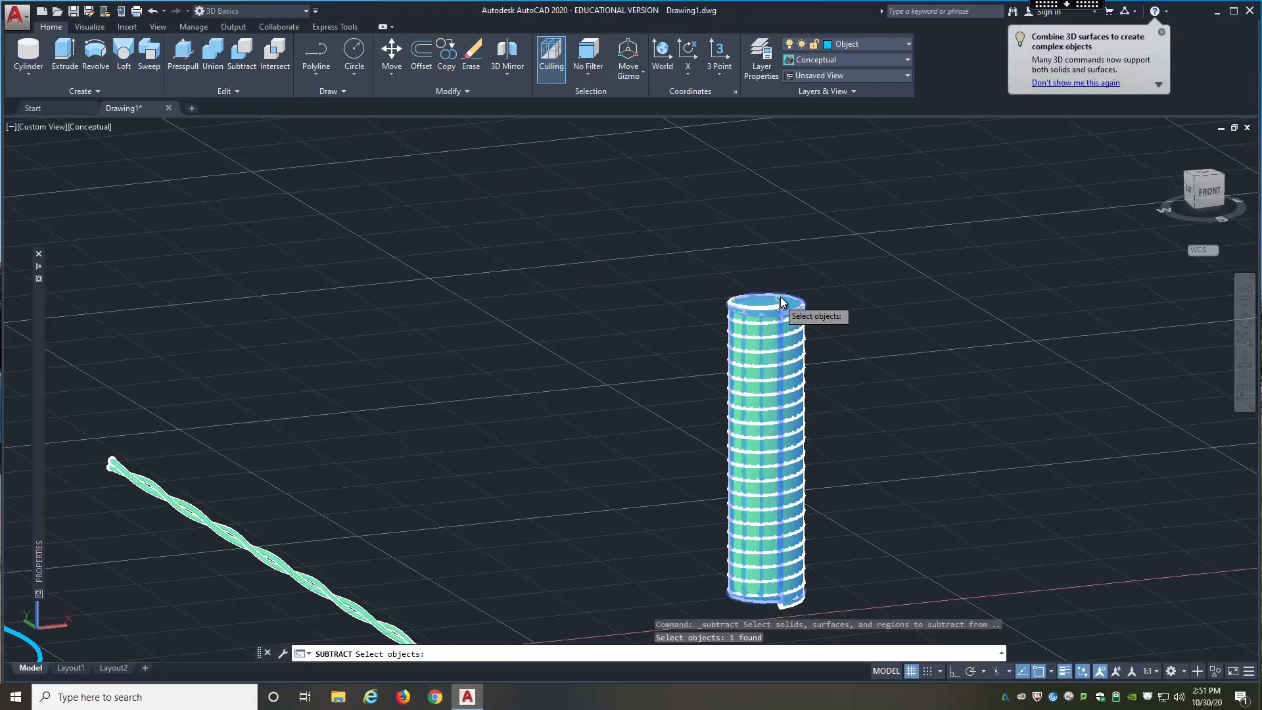
pyautogui.press('Return')
pyautogui.click(778, 313)
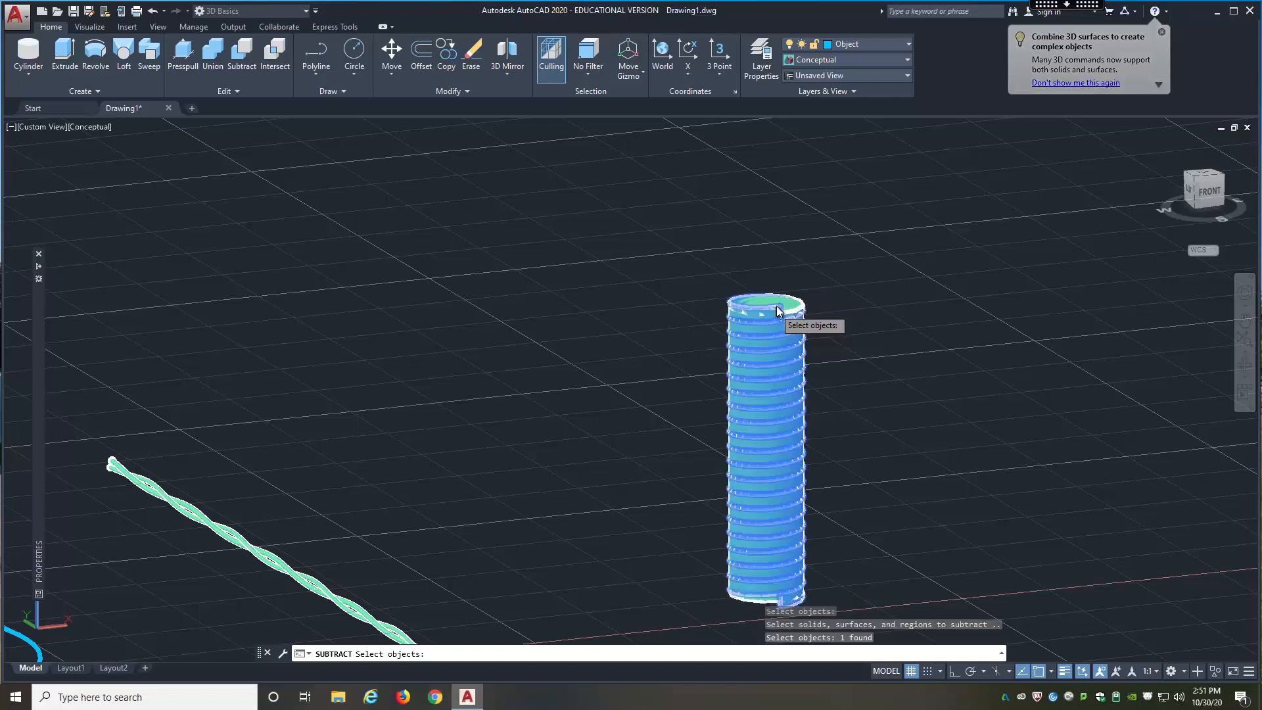
pyautogui.press('Return')
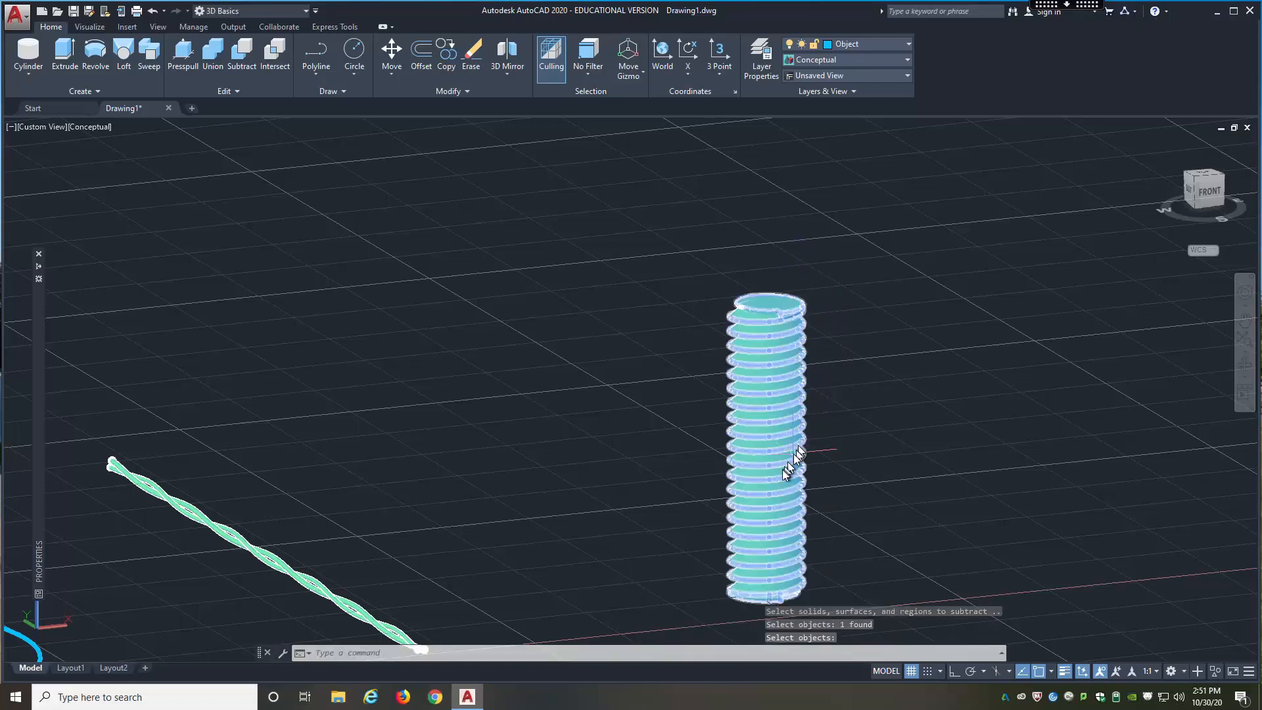
# Step: Examine the cut thread along the cylinder and the notch where it ends at the top face
pyautogui.scroll(3, 780, 474)
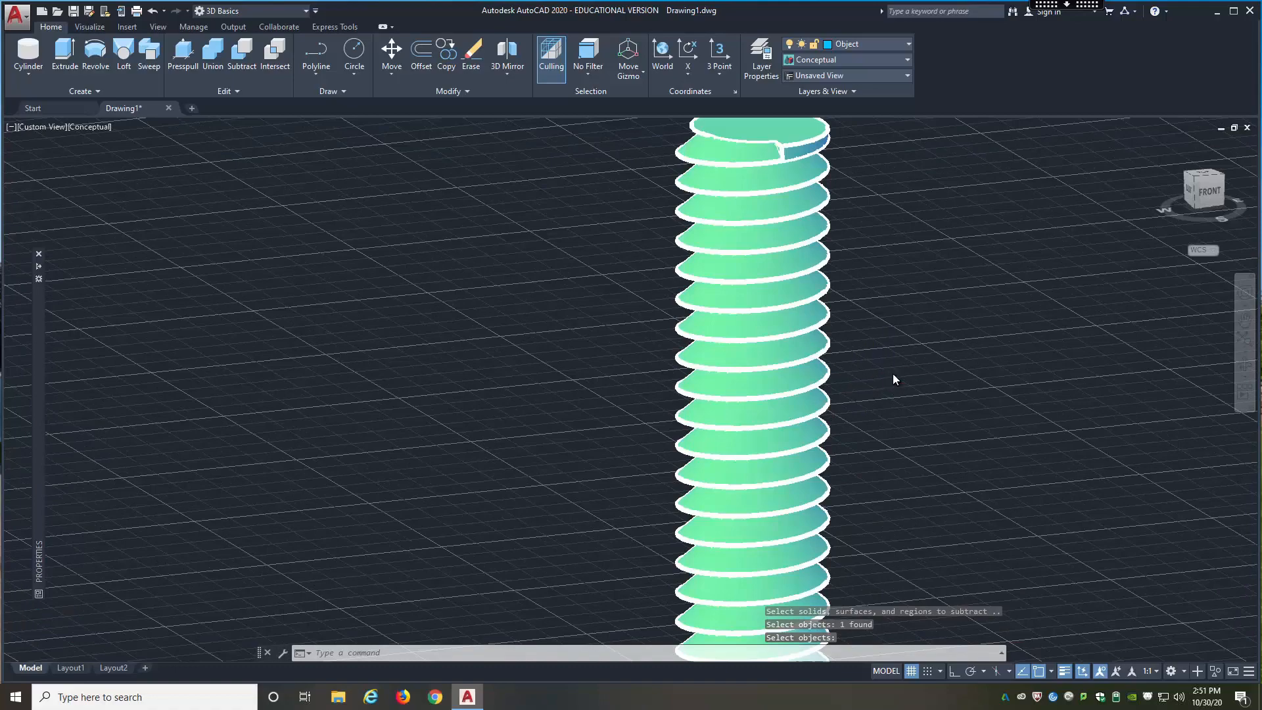
pyautogui.scroll(-4, 893, 373)
pyautogui.scroll(1, 841, 294)
pyautogui.scroll(5, 842, 293)
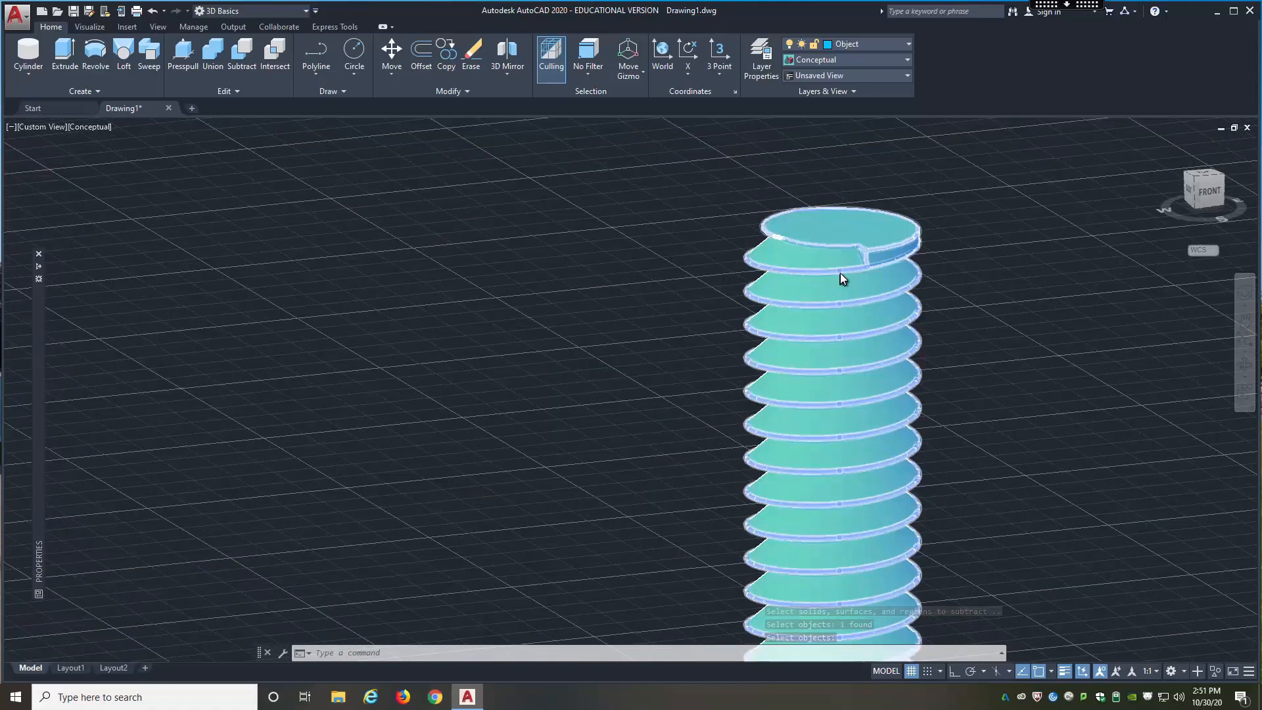
pyautogui.scroll(-2, 852, 352)
pyautogui.keyDown('shift'); pyautogui.moveTo(1001, 336); pyautogui.dragTo(1032, 333, button='middle'); pyautogui.keyUp('shift')
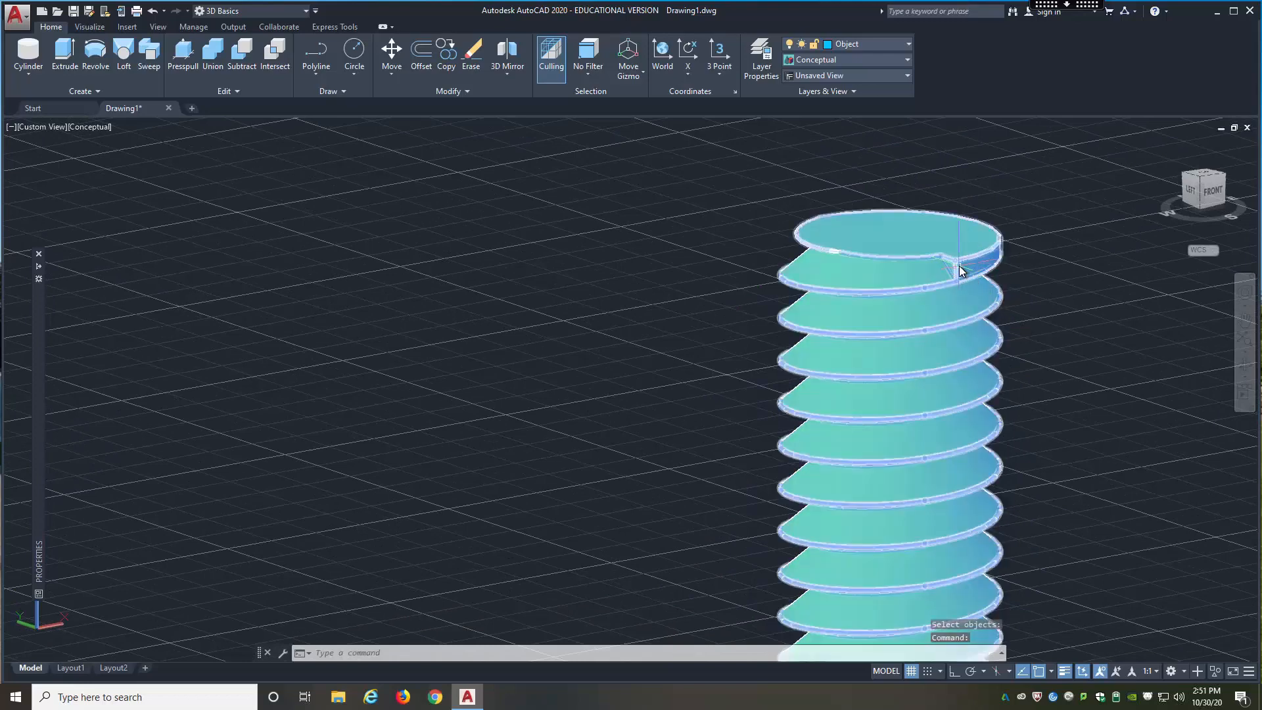
pyautogui.scroll(6, 958, 267)
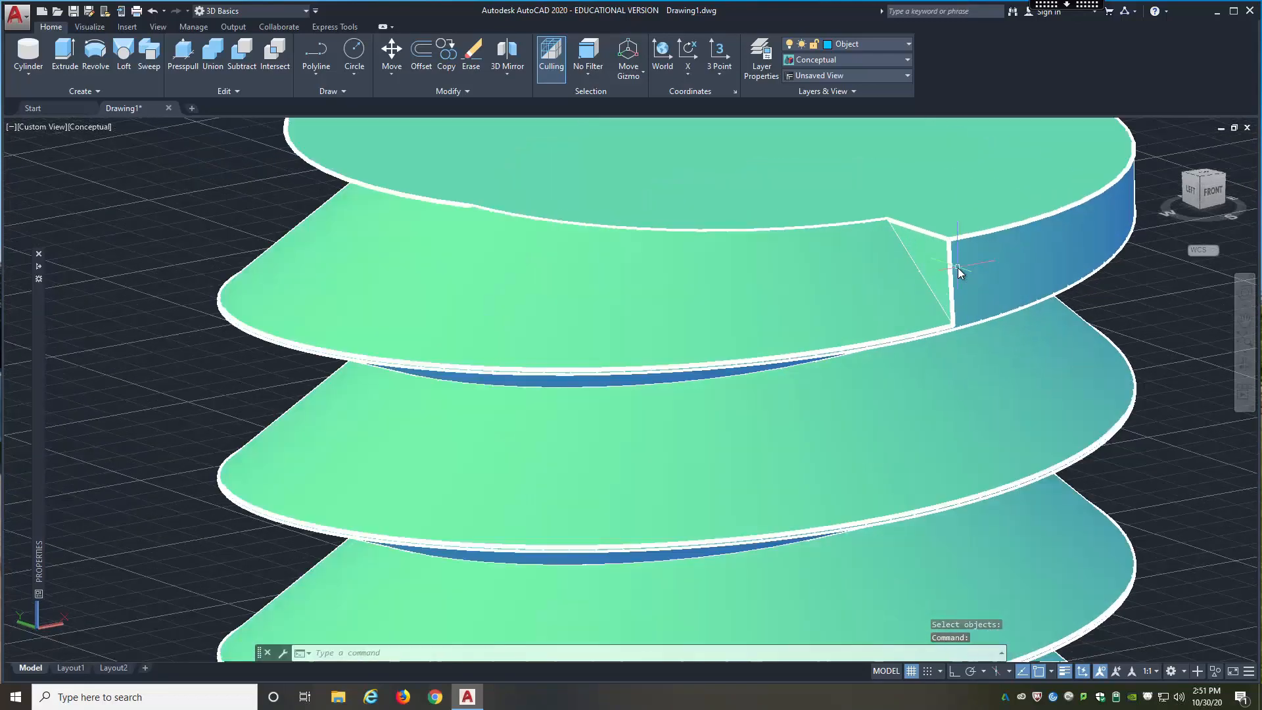
# Step: Try to Presspull the small triangular end face of the thread groove near the cylinder's top
pyautogui.click(184, 55)
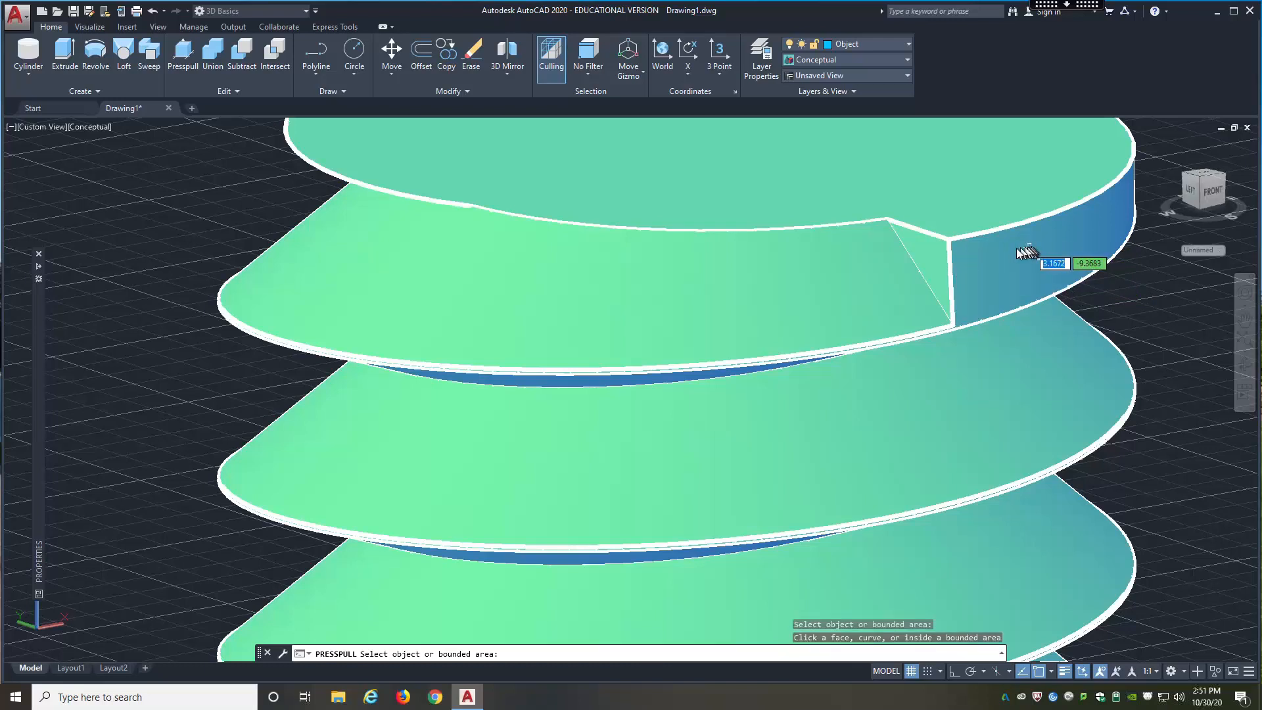
pyautogui.press('Return')
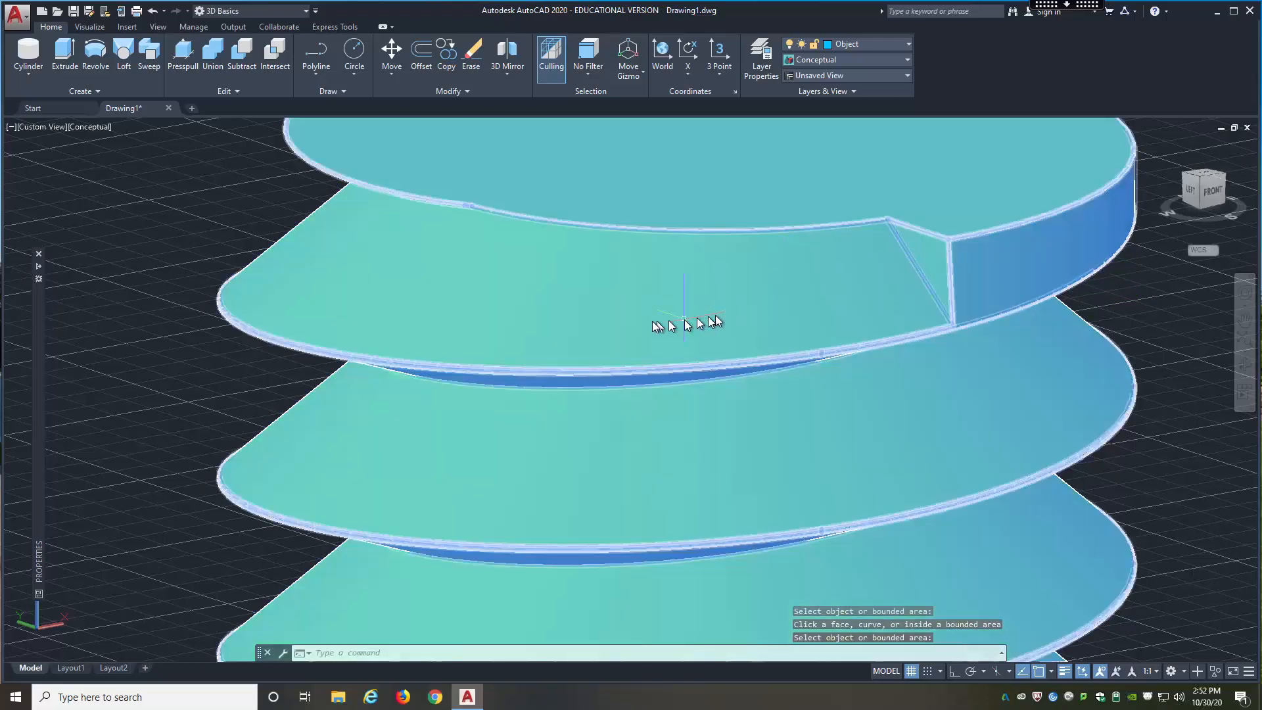
pyautogui.scroll(-3, 687, 324)
pyautogui.scroll(3, 759, 301)
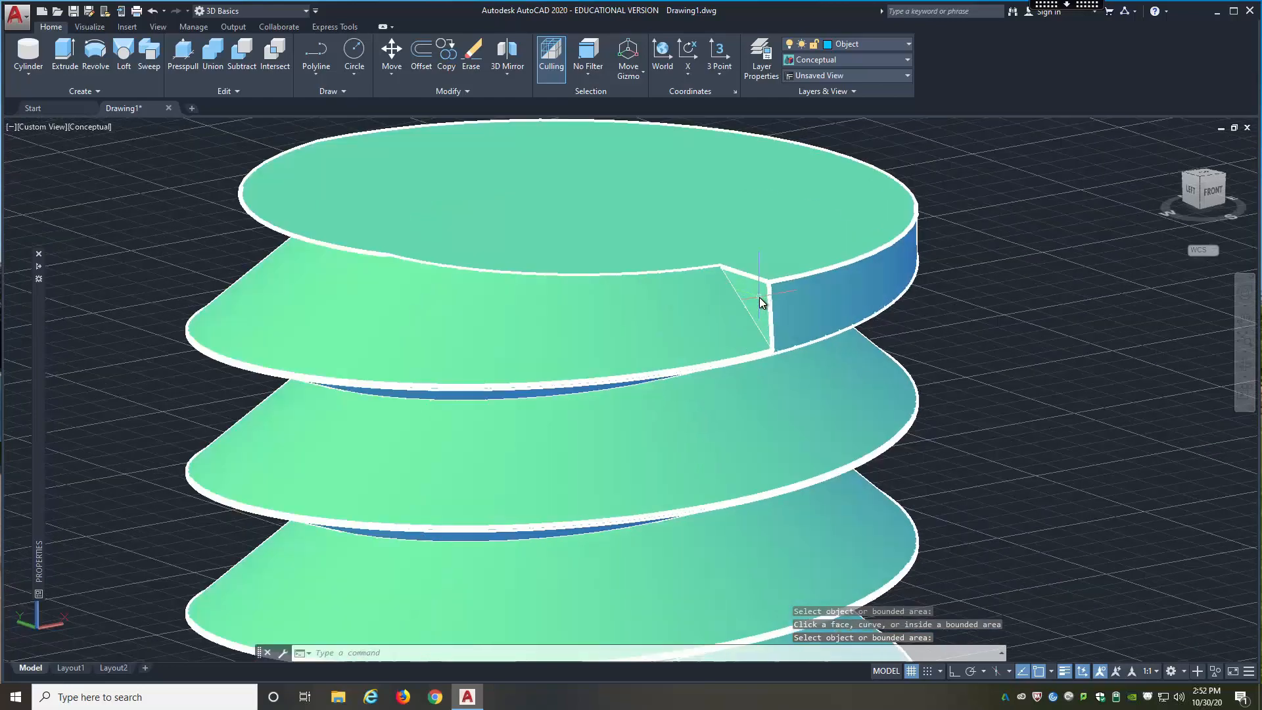
# Step: Try to trace the thread groove's triangular end face with a polyline through its corners, and undo the trace
pyautogui.click(759, 298)
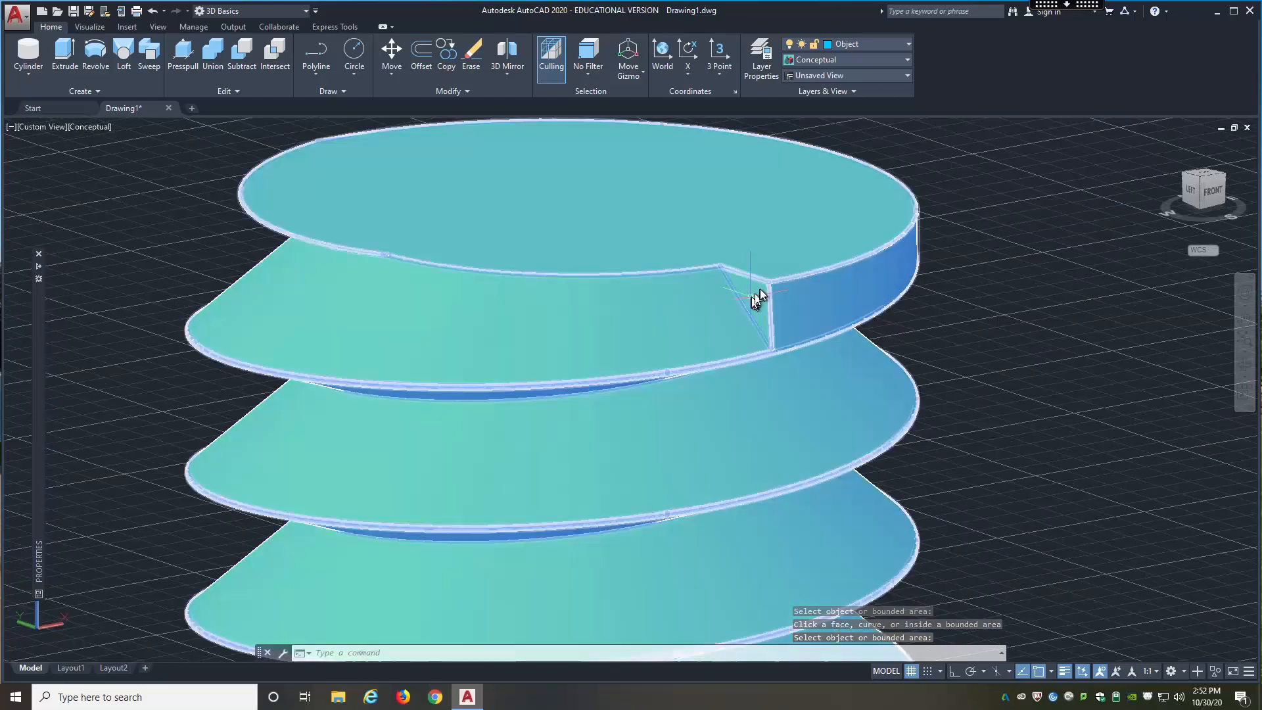
pyautogui.click(315, 61)
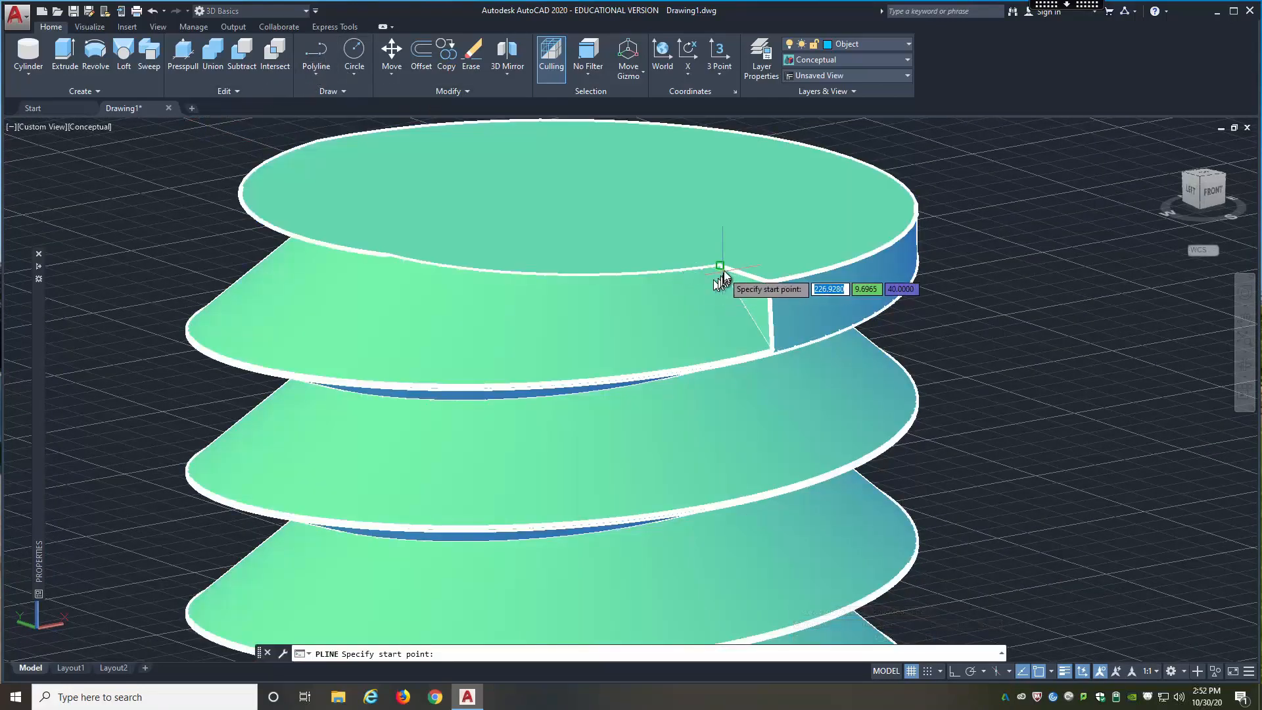
pyautogui.click(720, 266)
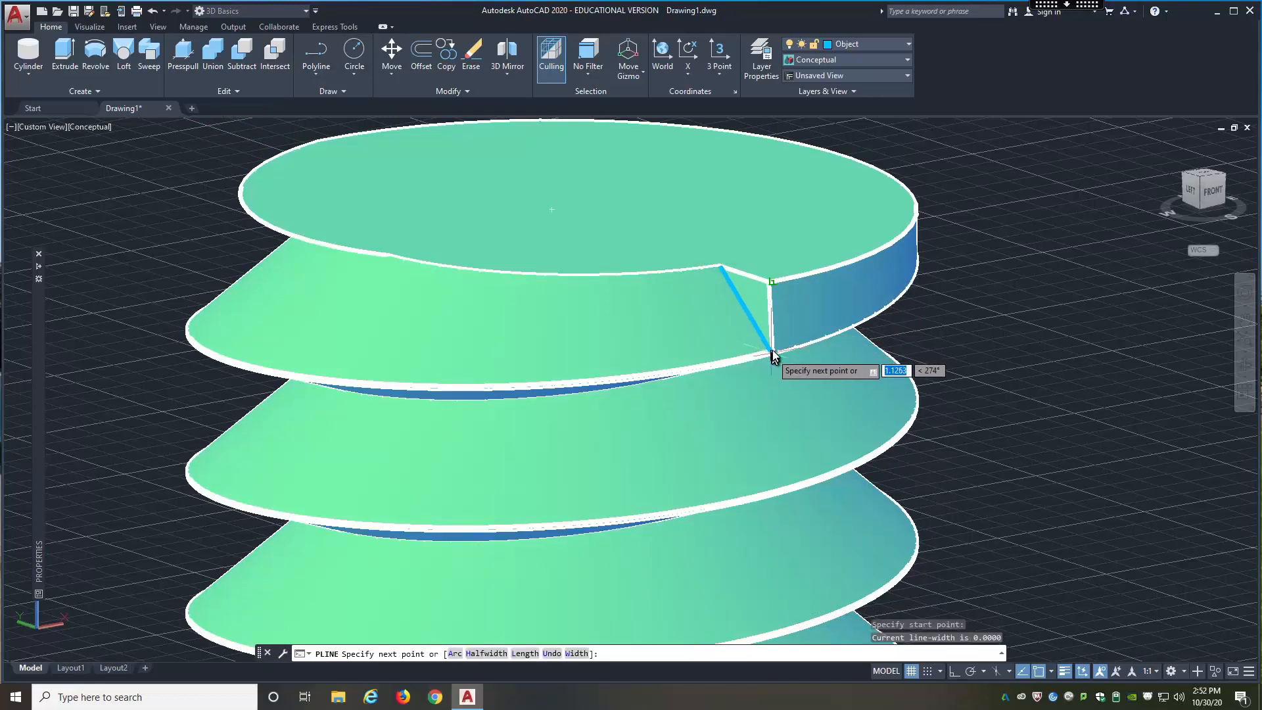
pyautogui.click(770, 282)
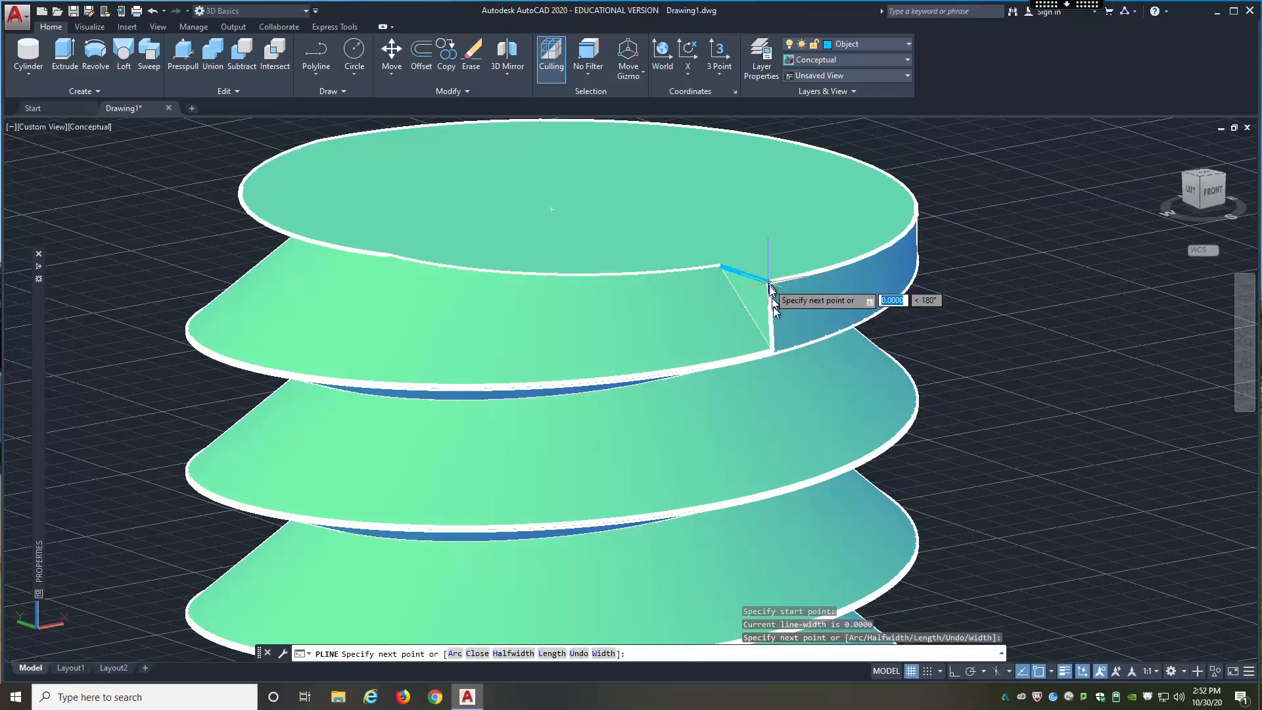
pyautogui.click(772, 356)
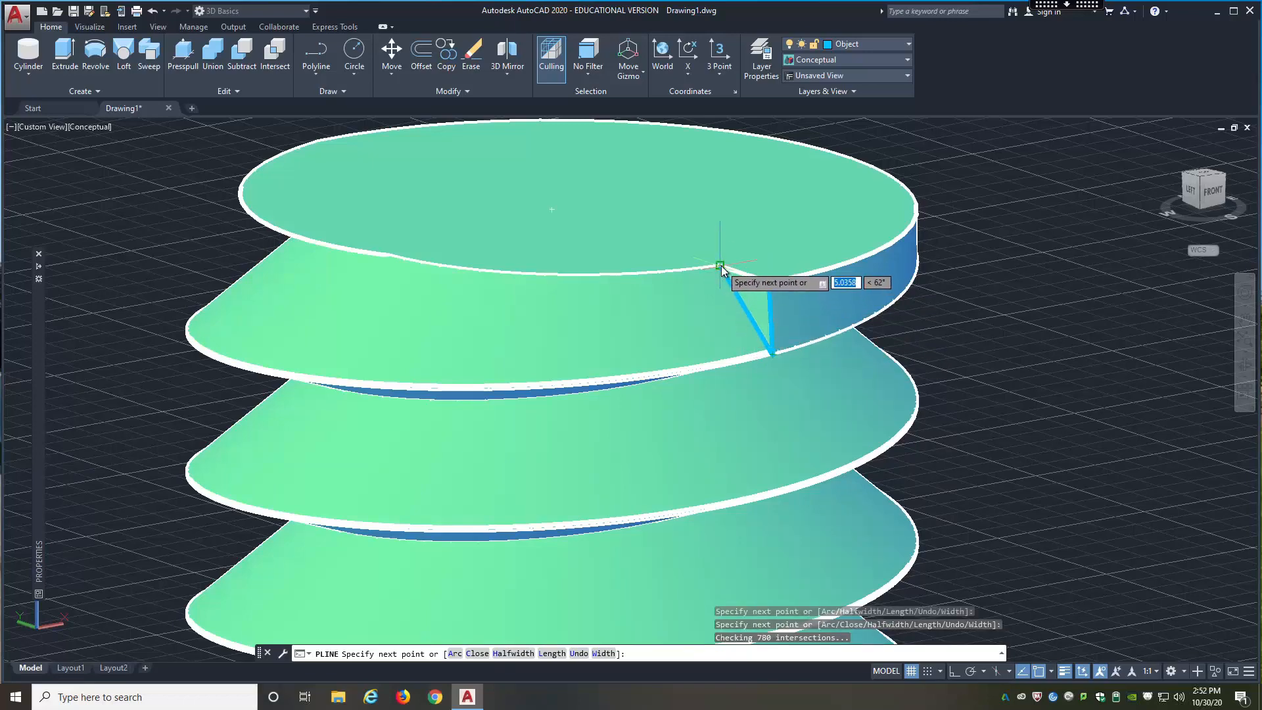
pyautogui.click(721, 266)
pyautogui.press('Escape')
pyautogui.keyDown('shift'); pyautogui.moveTo(724, 266); pyautogui.dragTo(879, 344, button='middle'); pyautogui.keyUp('shift')
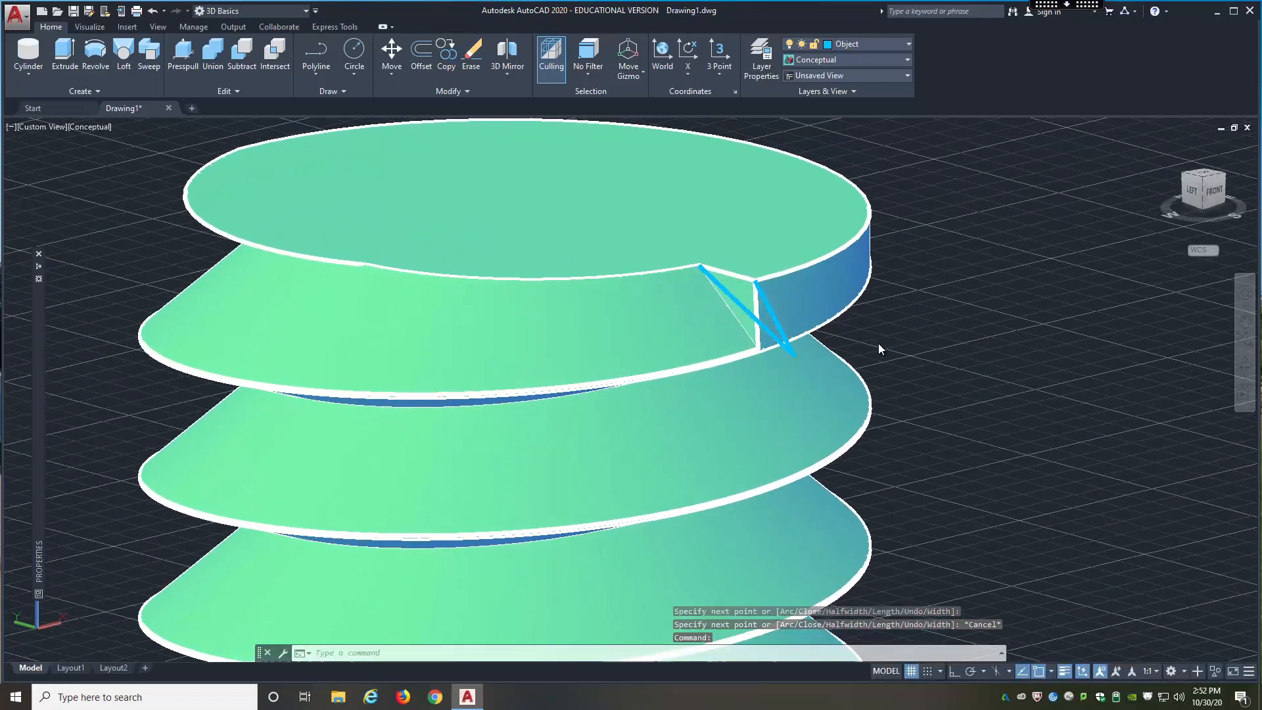
pyautogui.hotkey('ctrl', 'z')
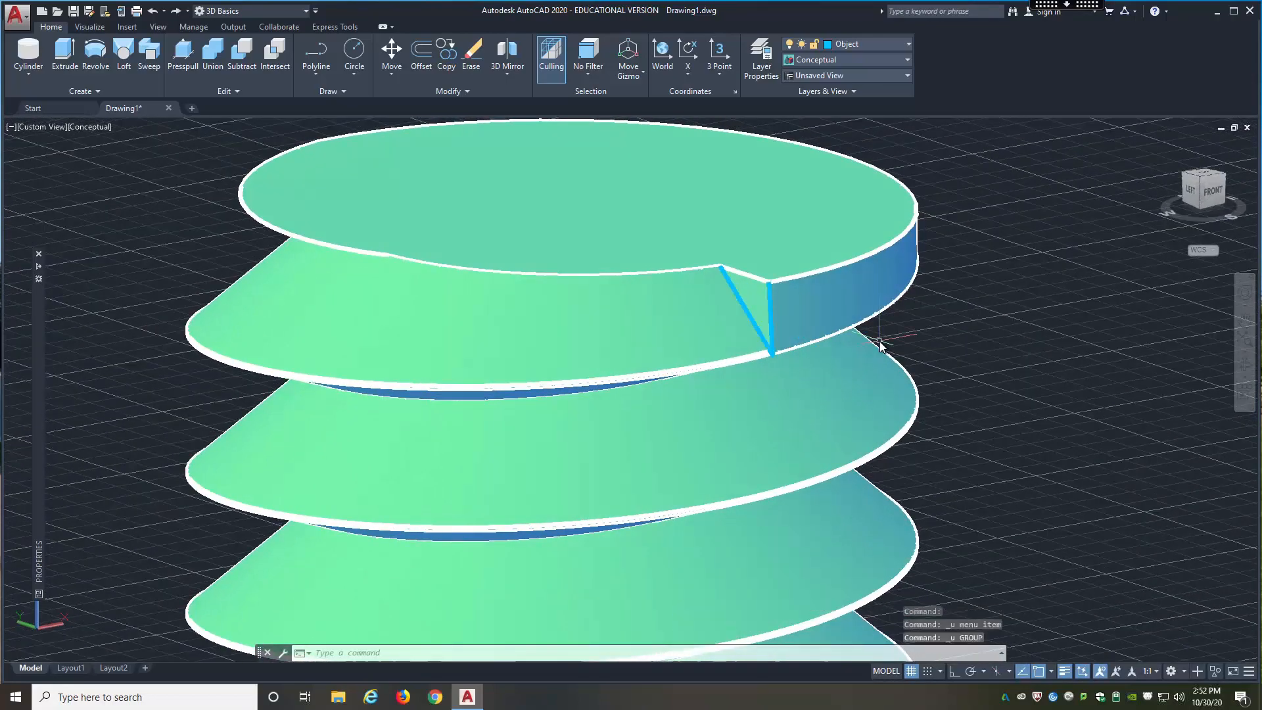
pyautogui.hotkey('ctrl', 'z')
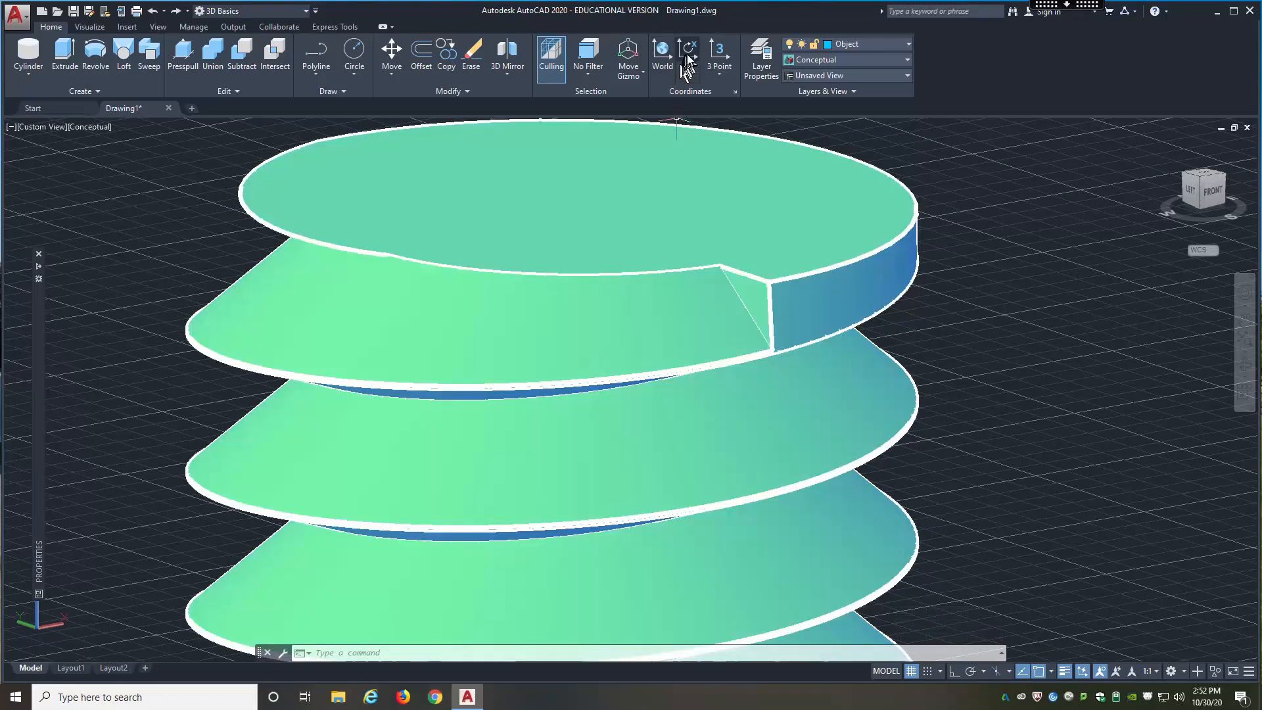
# Step: Align the UCS to the cylinder's outer side face beside the thread notch
pyautogui.click(721, 75)
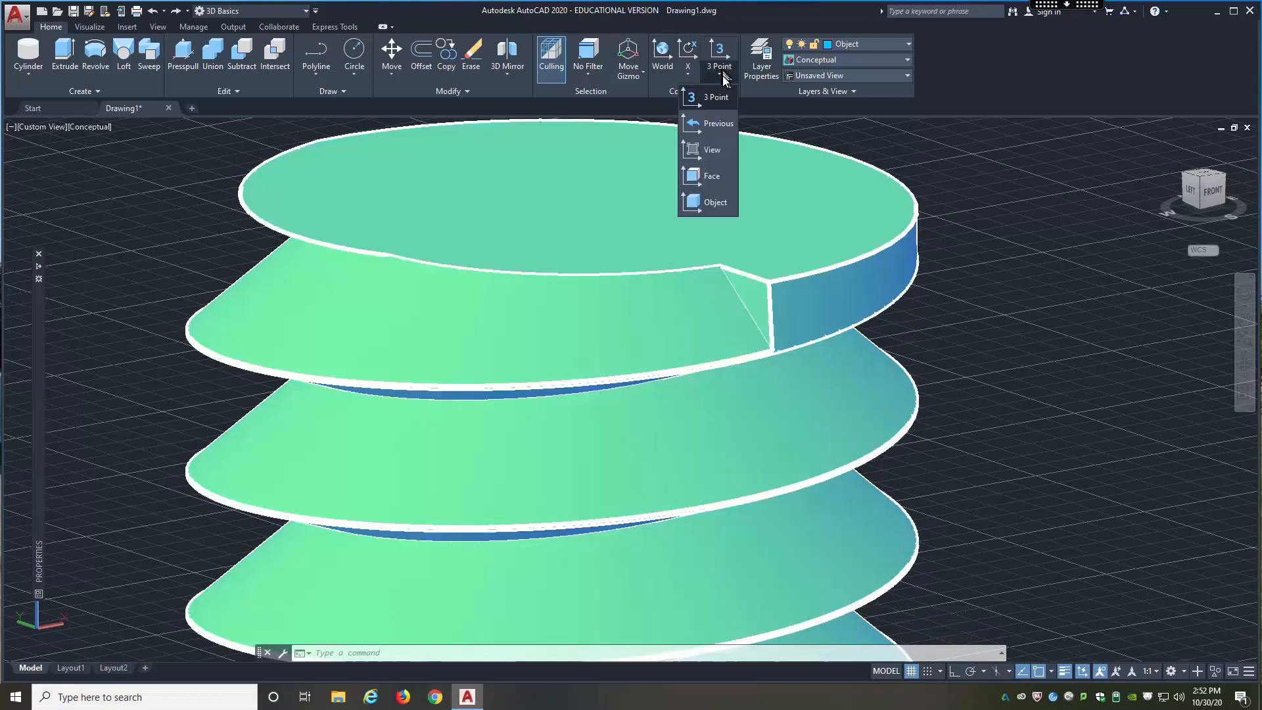
pyautogui.click(709, 176)
pyautogui.click(779, 340)
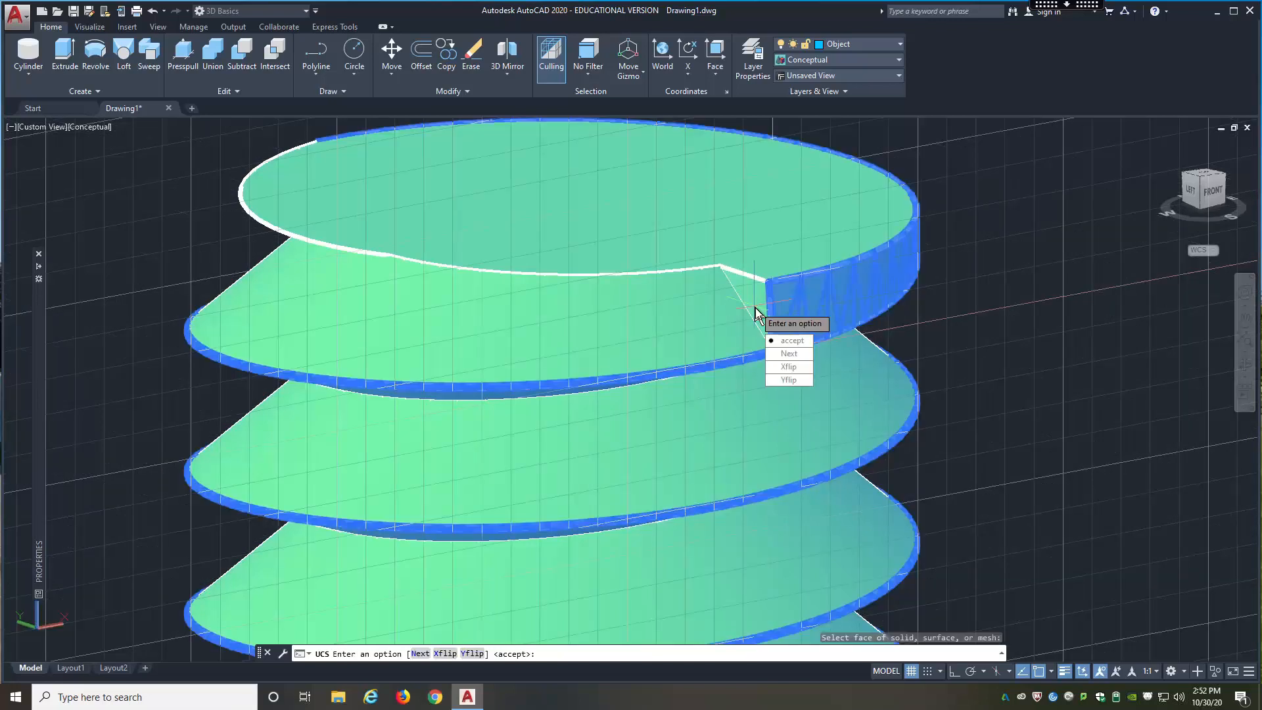
pyautogui.click(788, 342)
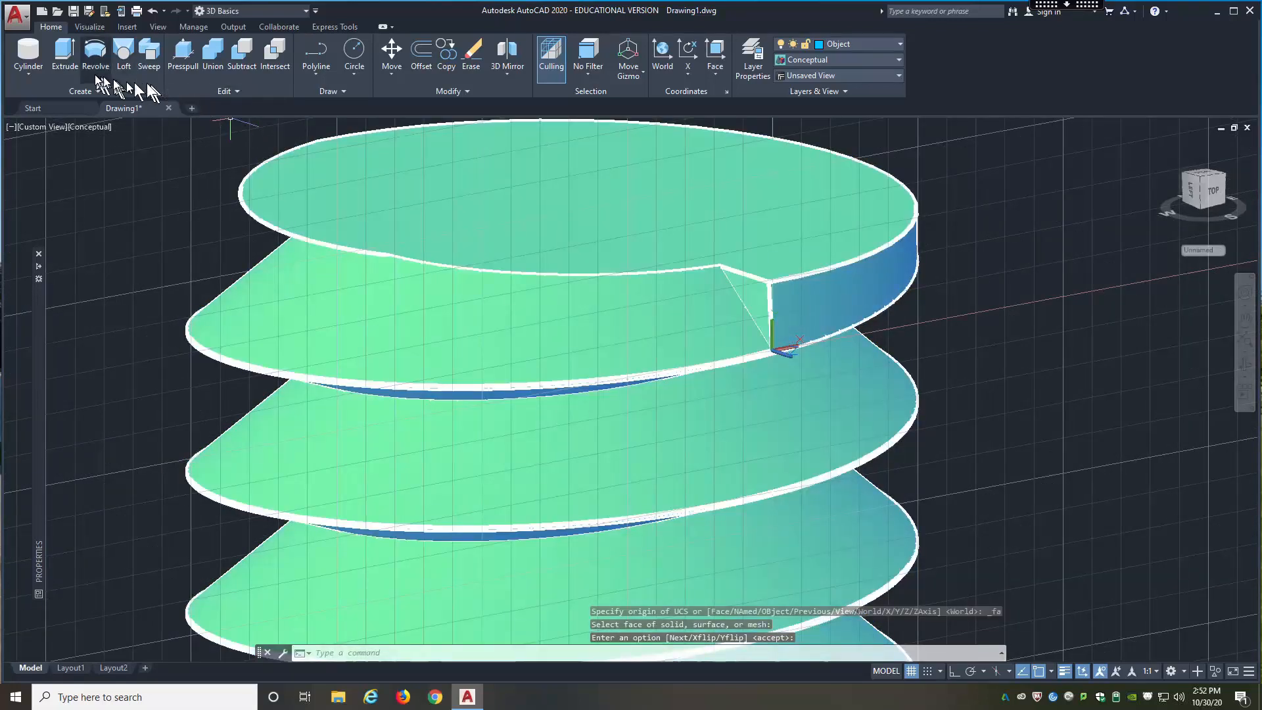
# Step: Try again to Presspull the notch's triangular end face, using the UCS aligned to the side face
pyautogui.click(182, 54)
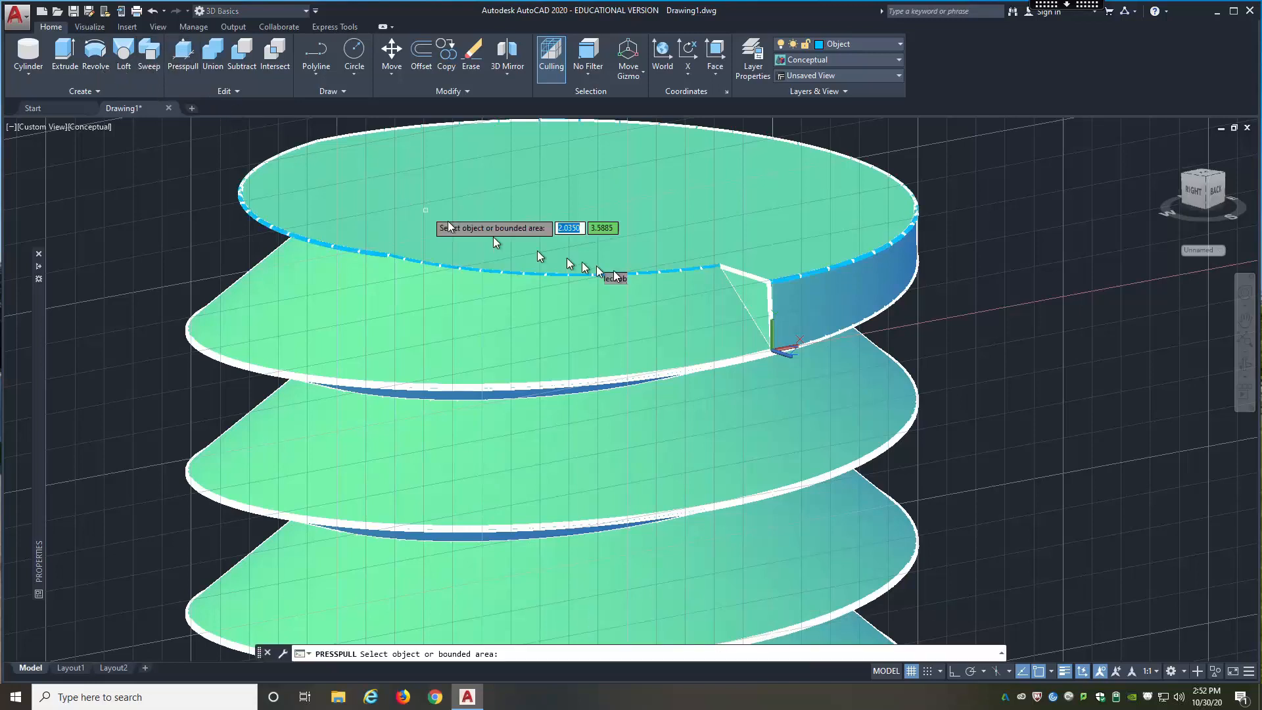
pyautogui.click(764, 299)
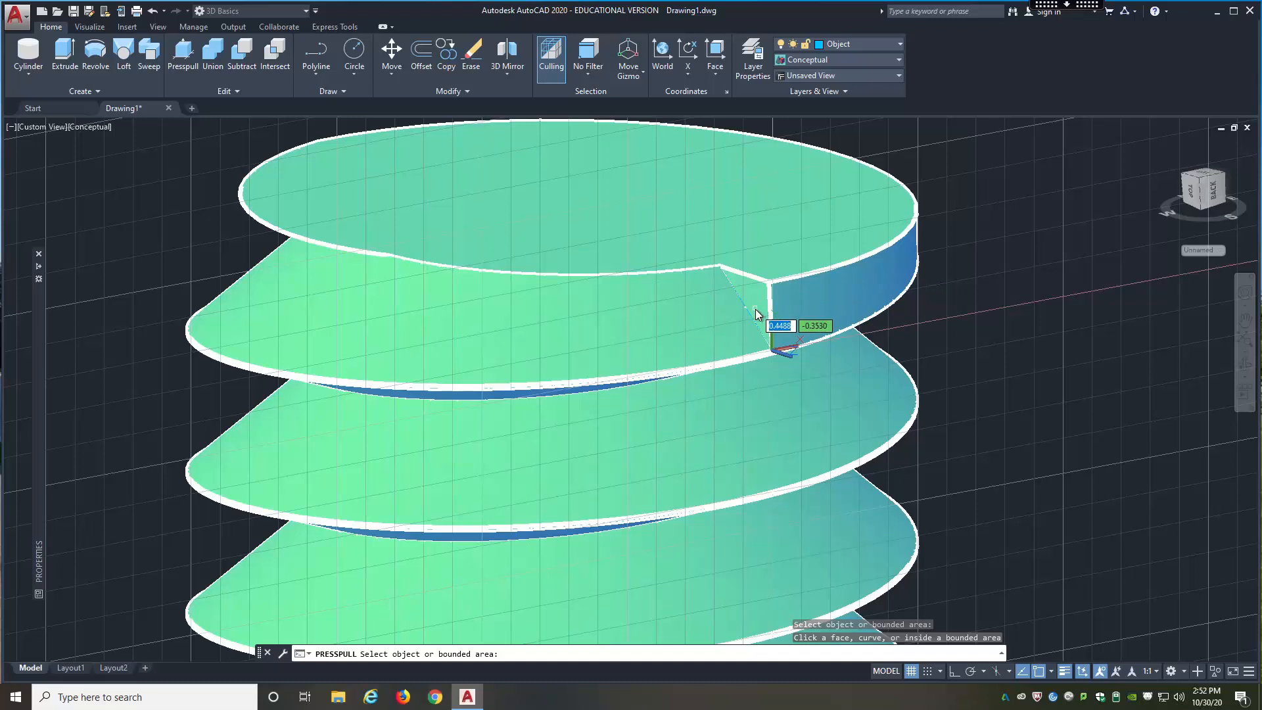
pyautogui.click(755, 308)
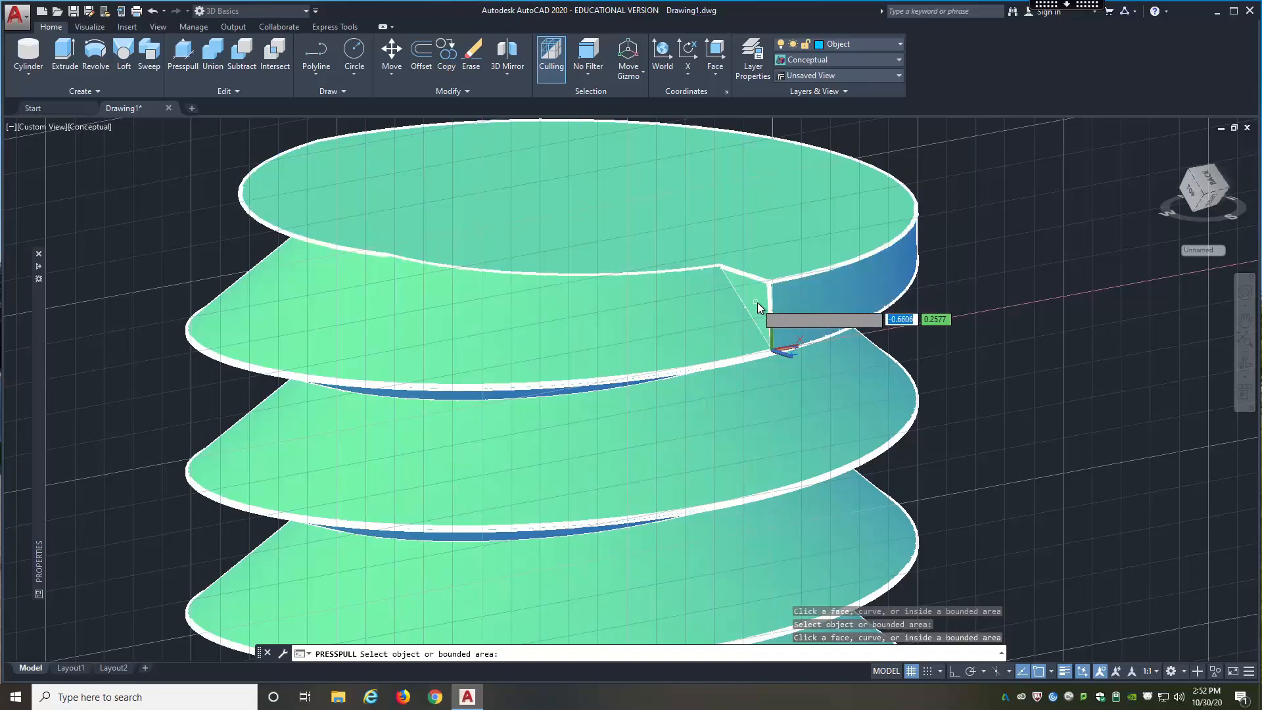
pyautogui.click(758, 307)
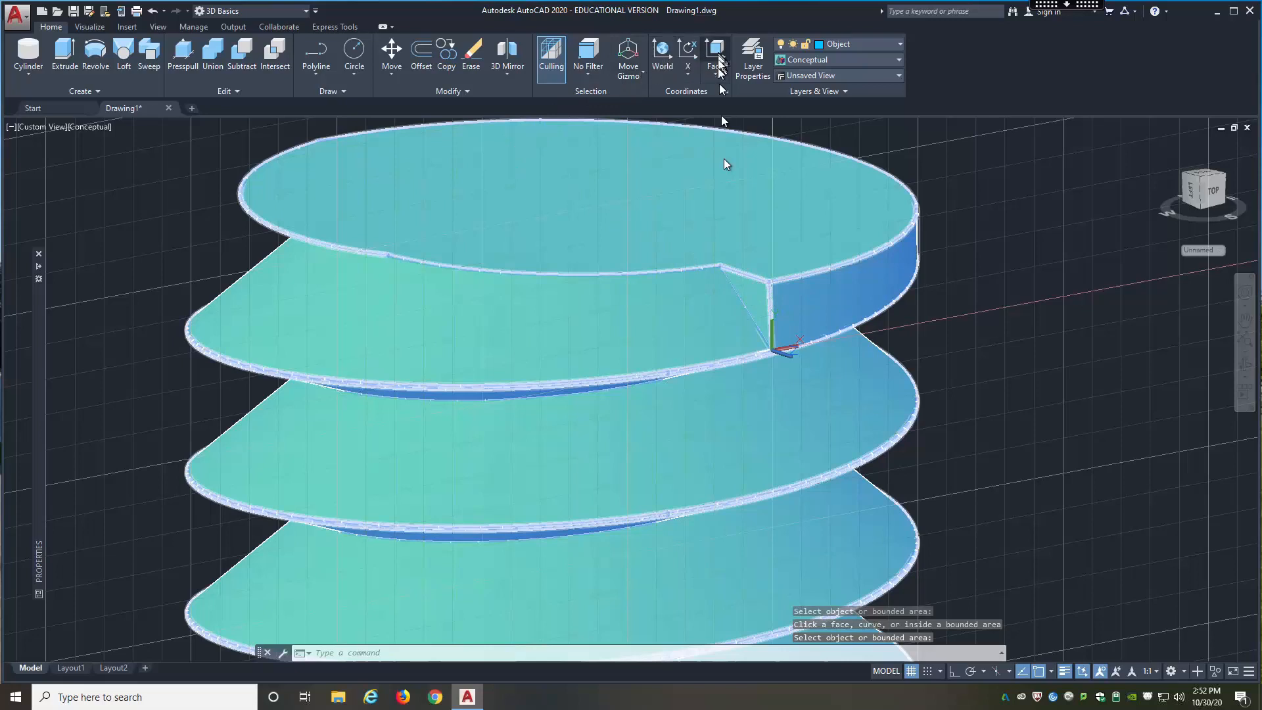
# Step: Align the UCS to the triangular end face of the thread groove
pyautogui.click(717, 57)
pyautogui.click(762, 304)
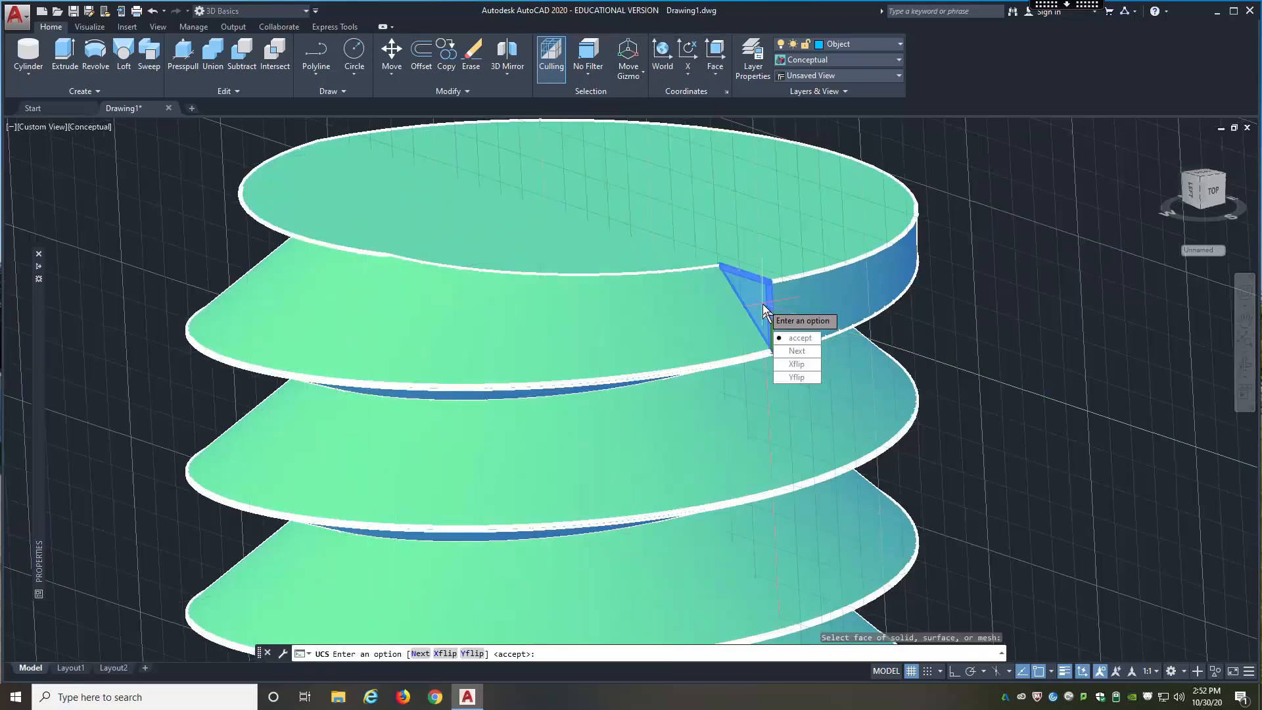
pyautogui.click(784, 338)
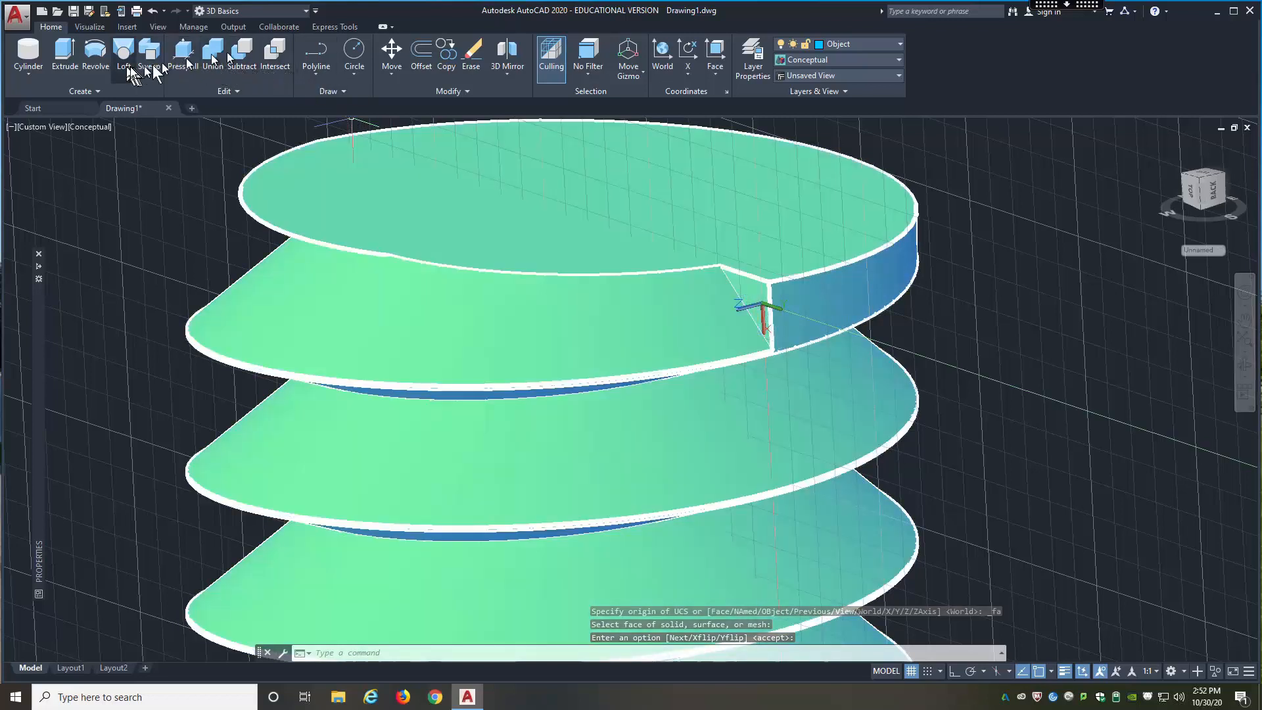
# Step: Trace the triangular end face with a polyline from its inner corner through the lower and upper outer corners
pyautogui.click(319, 58)
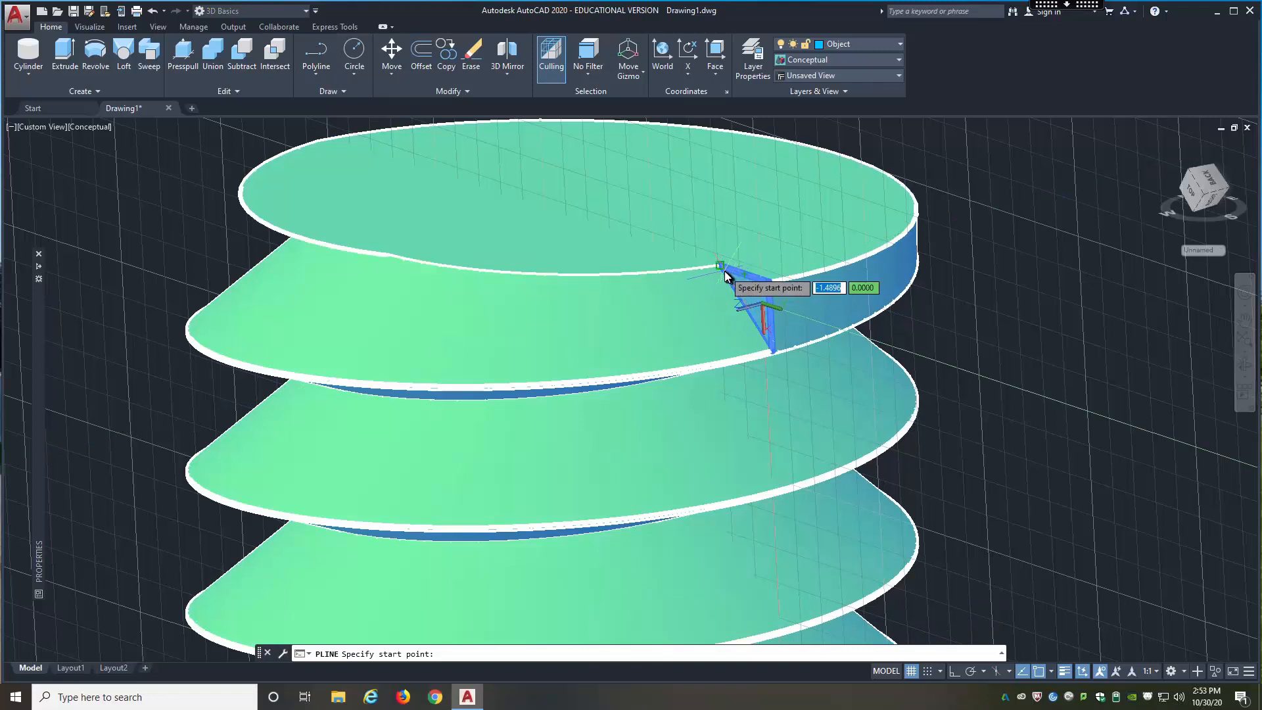
pyautogui.click(724, 270)
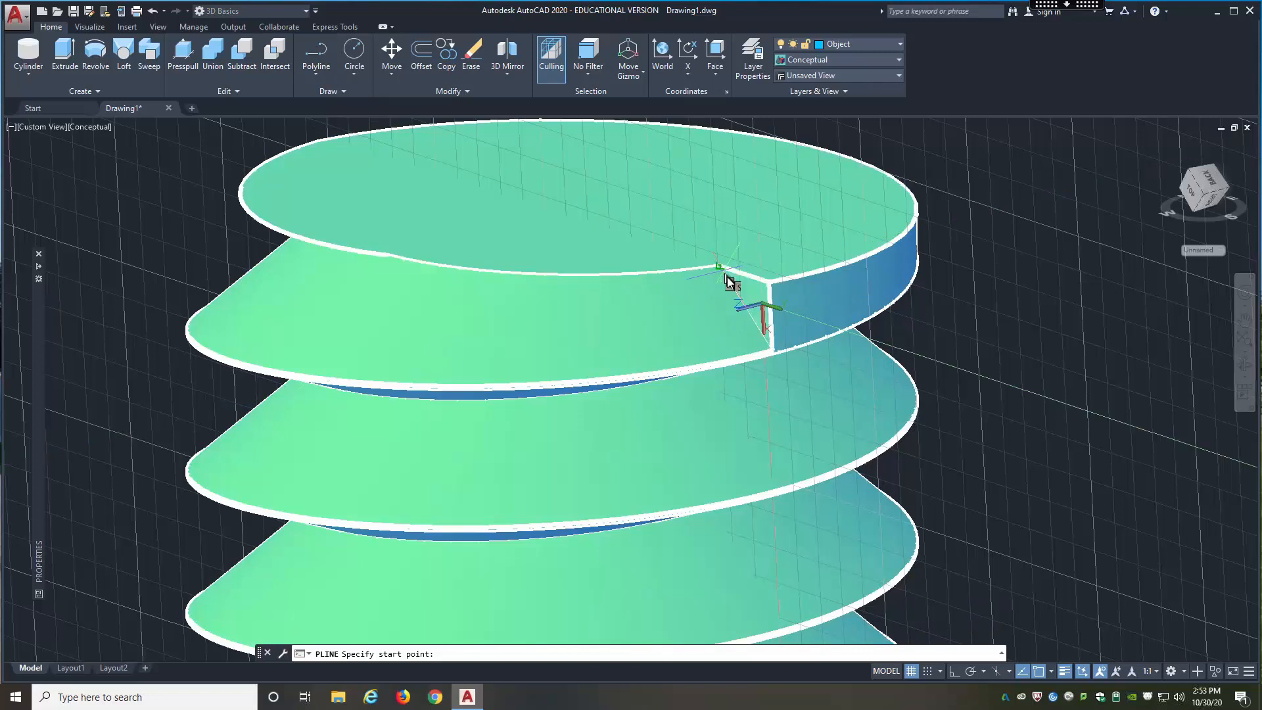
pyautogui.click(773, 353)
pyautogui.click(770, 282)
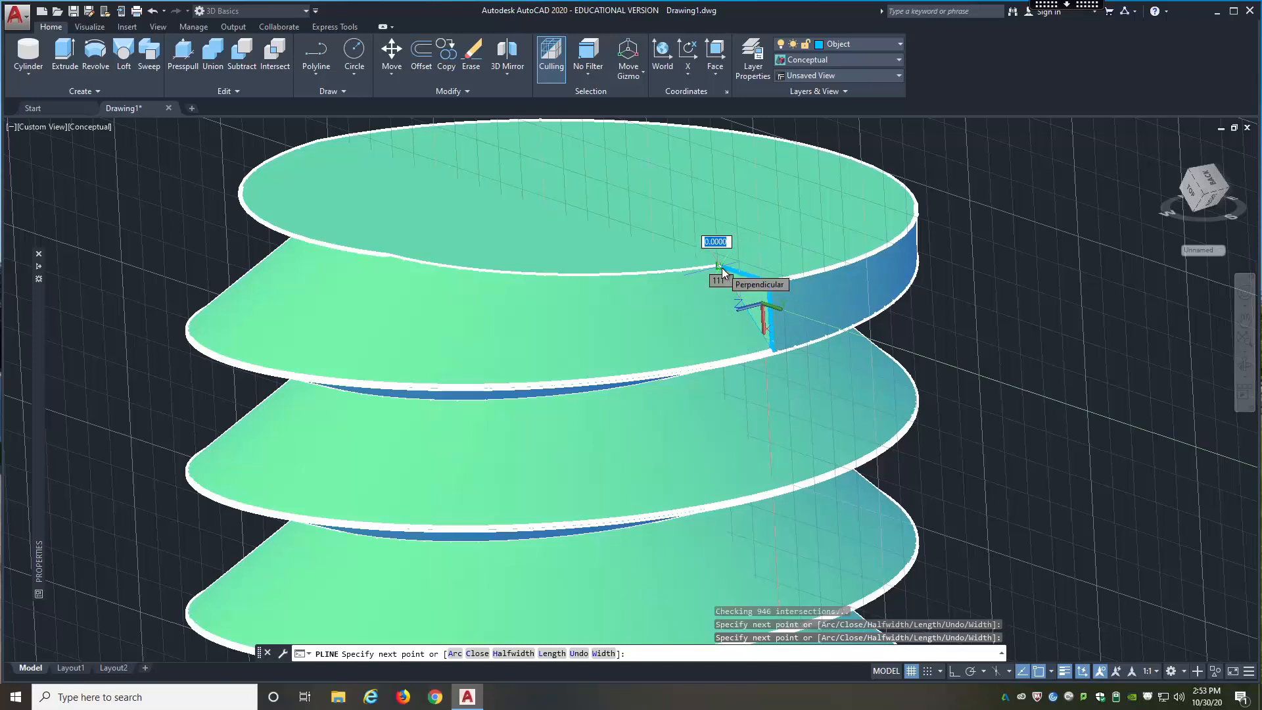
pyautogui.press('Escape')
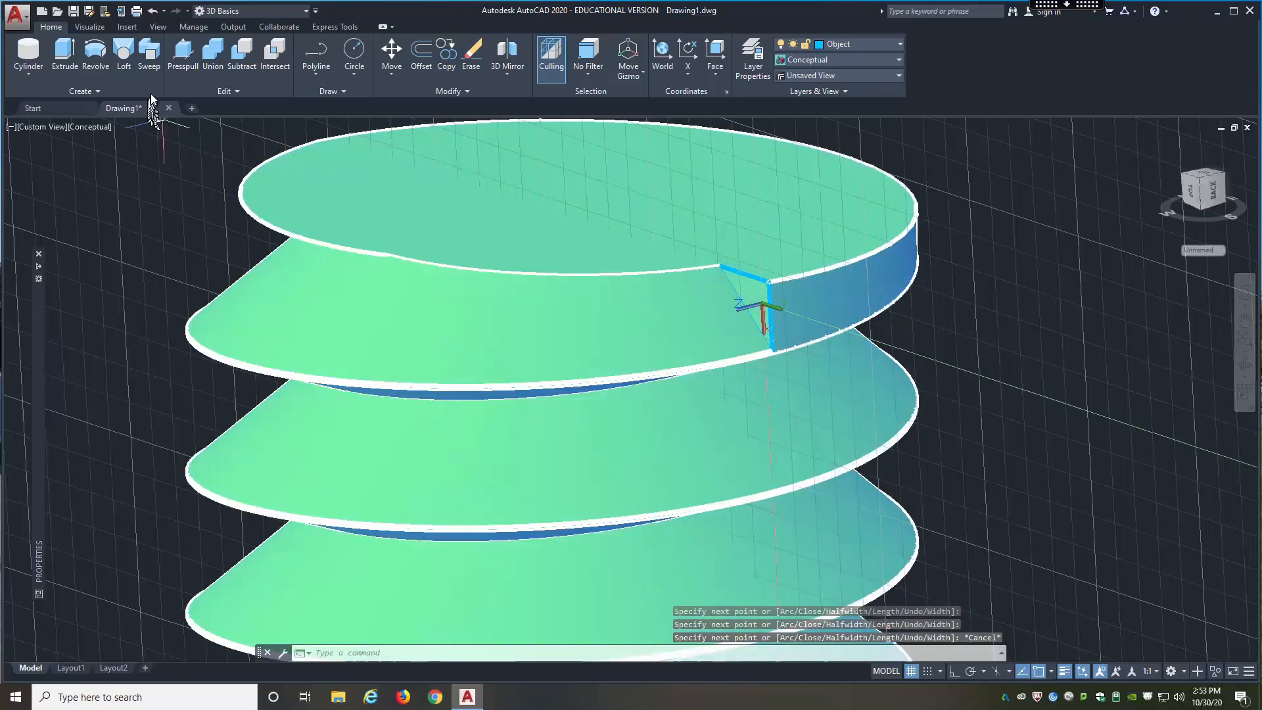
# Step: Try to extrude the polyline triangle traced on the groove's end face
pyautogui.click(64, 52)
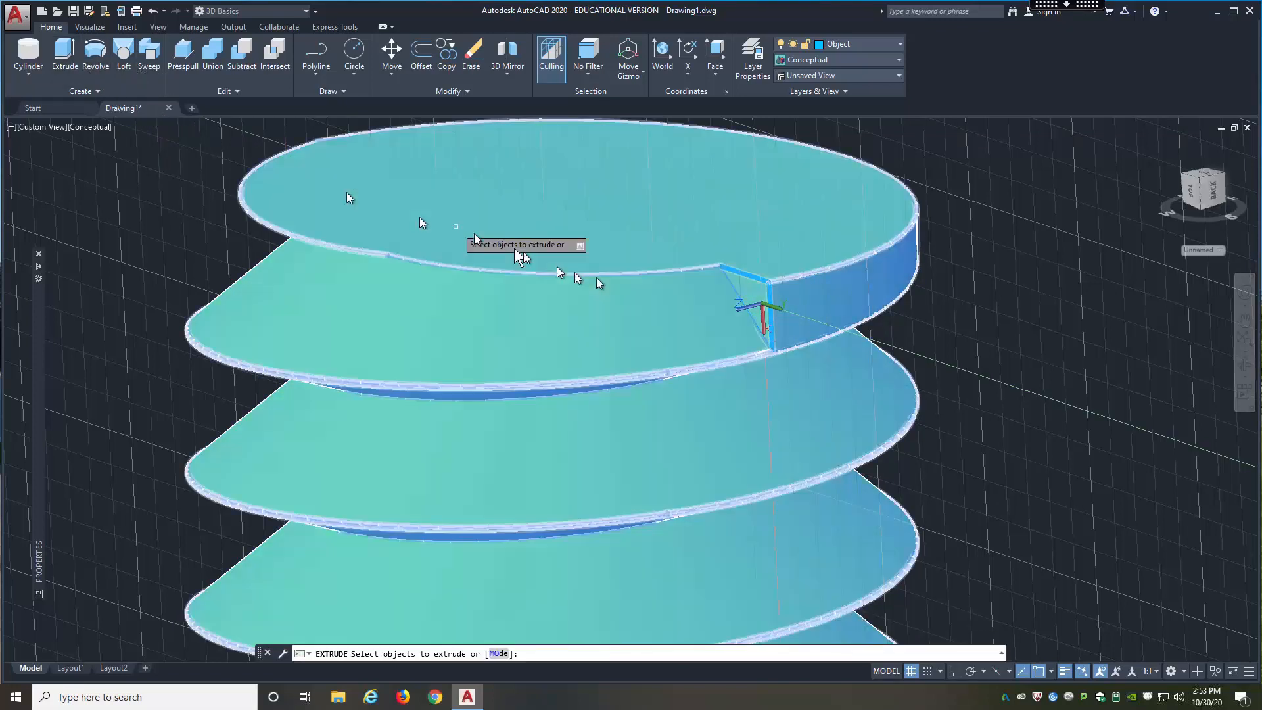
pyautogui.click(751, 277)
pyautogui.rightClick(752, 277)
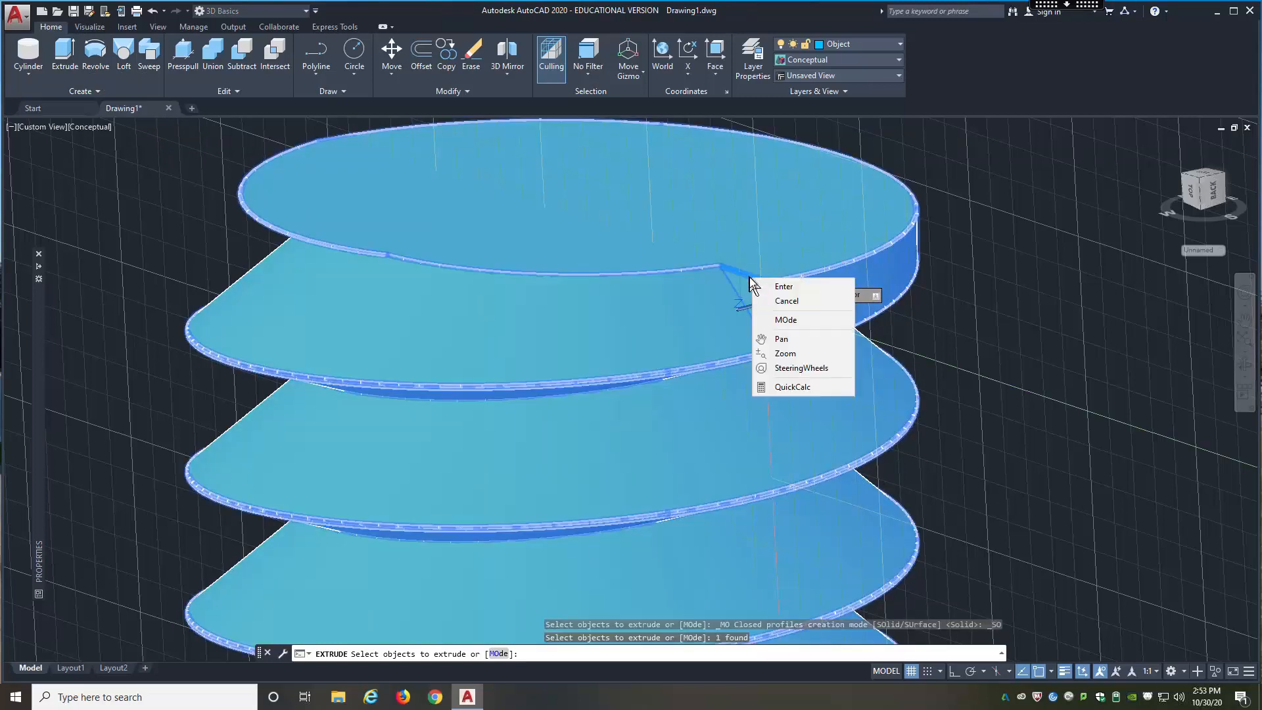
pyautogui.click(758, 287)
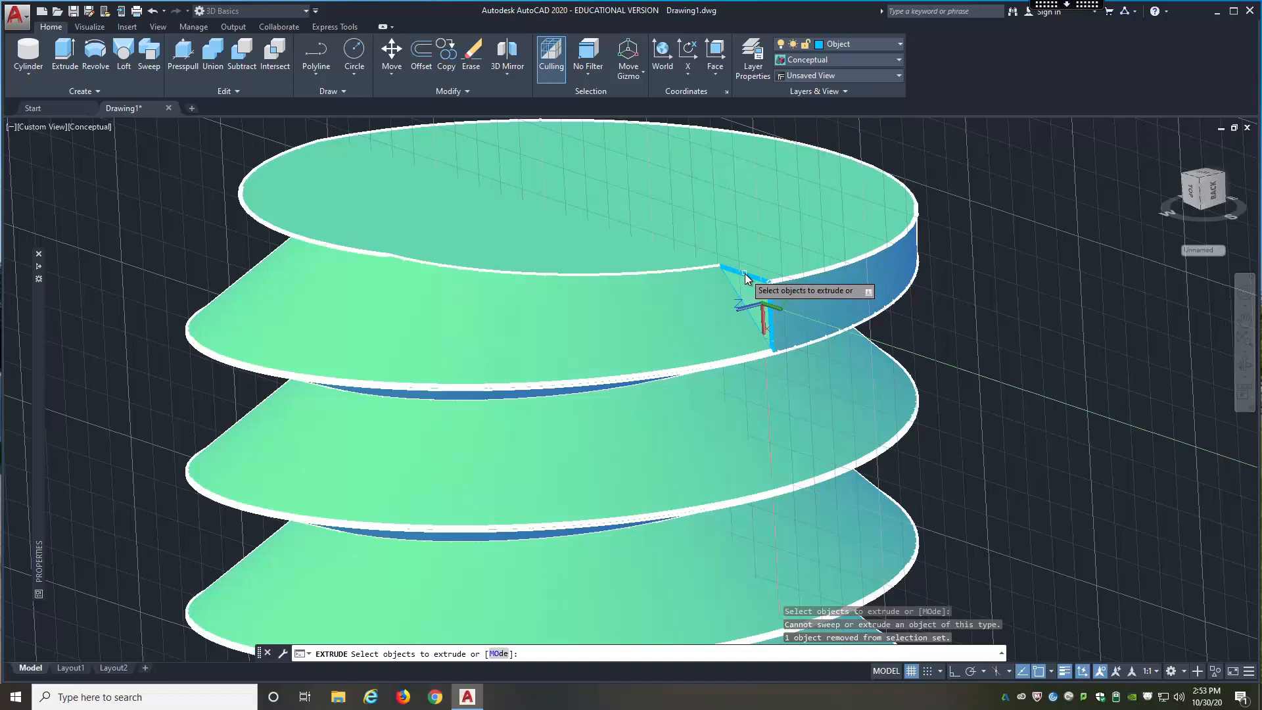
pyautogui.press('Escape')
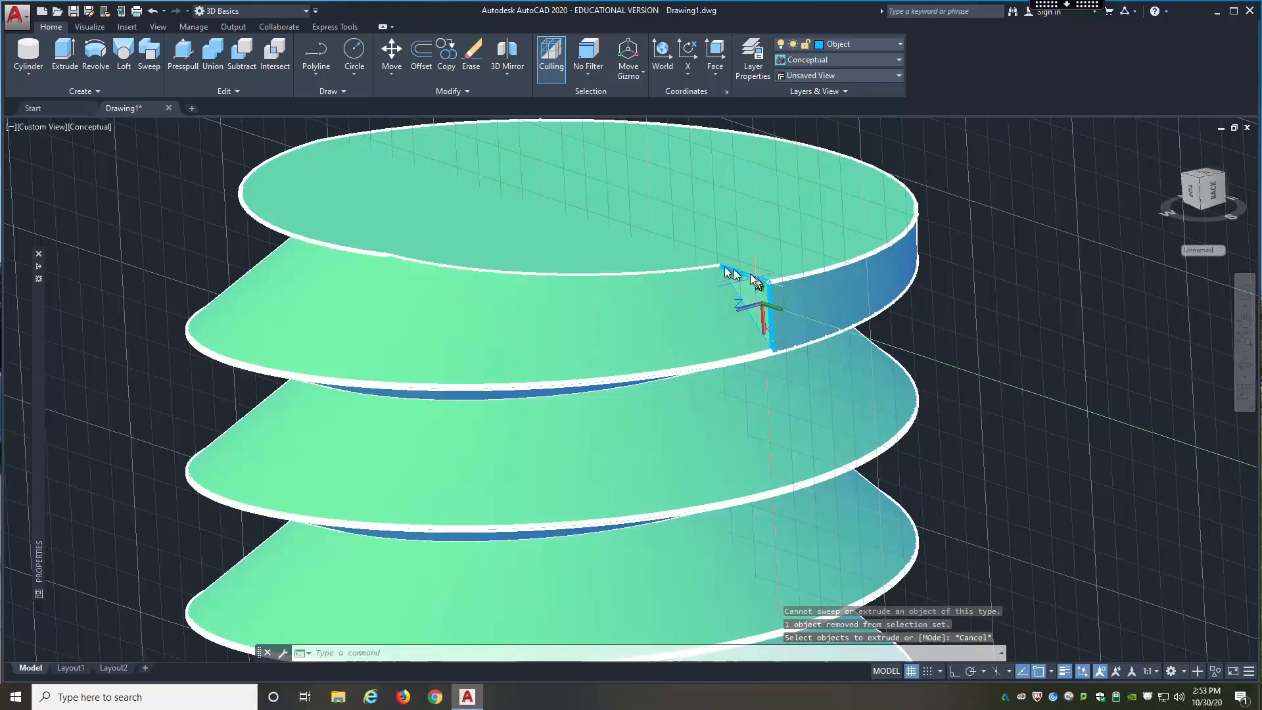
pyautogui.press('Escape')
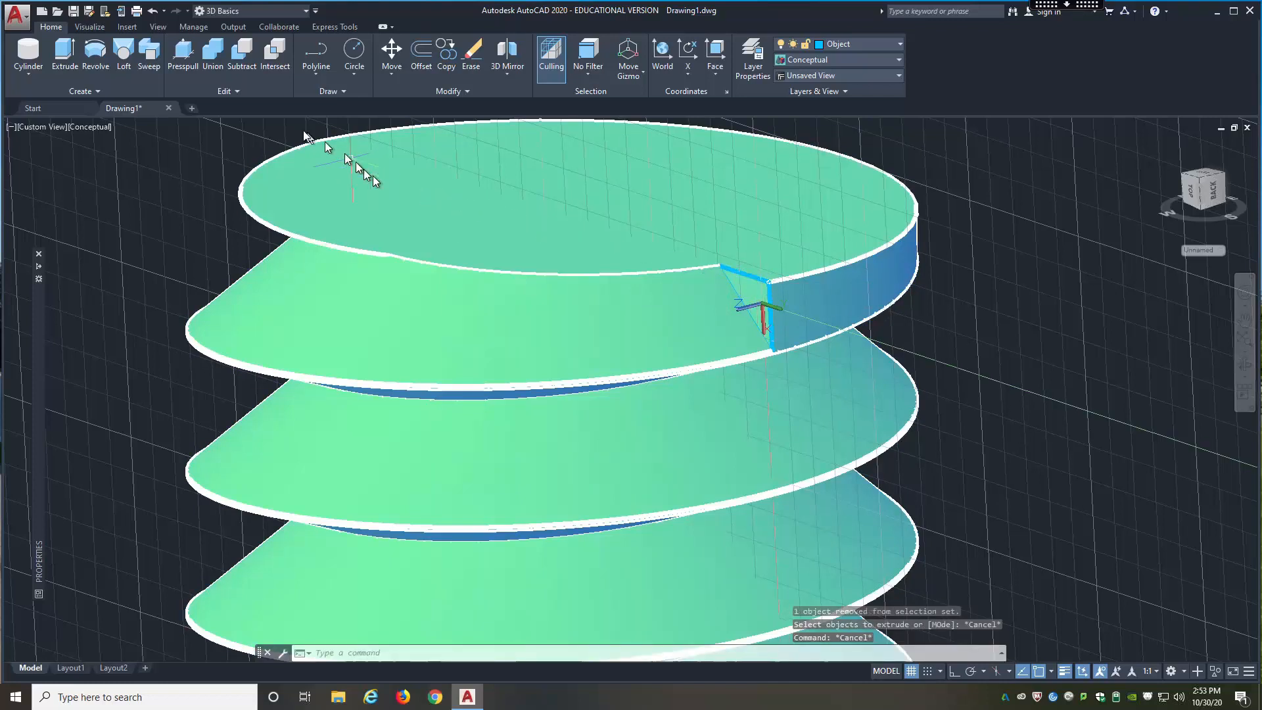
pyautogui.click(68, 58)
pyautogui.scroll(6, 723, 270)
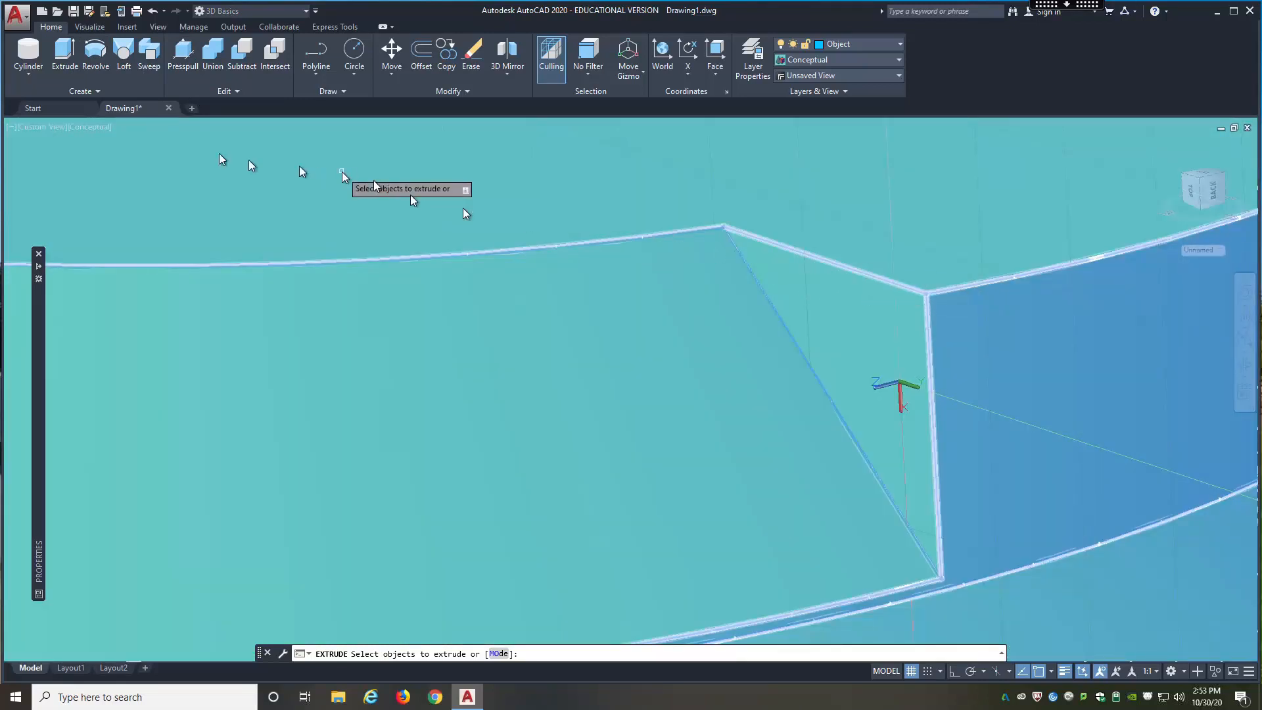
pyautogui.click(99, 129)
pyautogui.press('Escape')
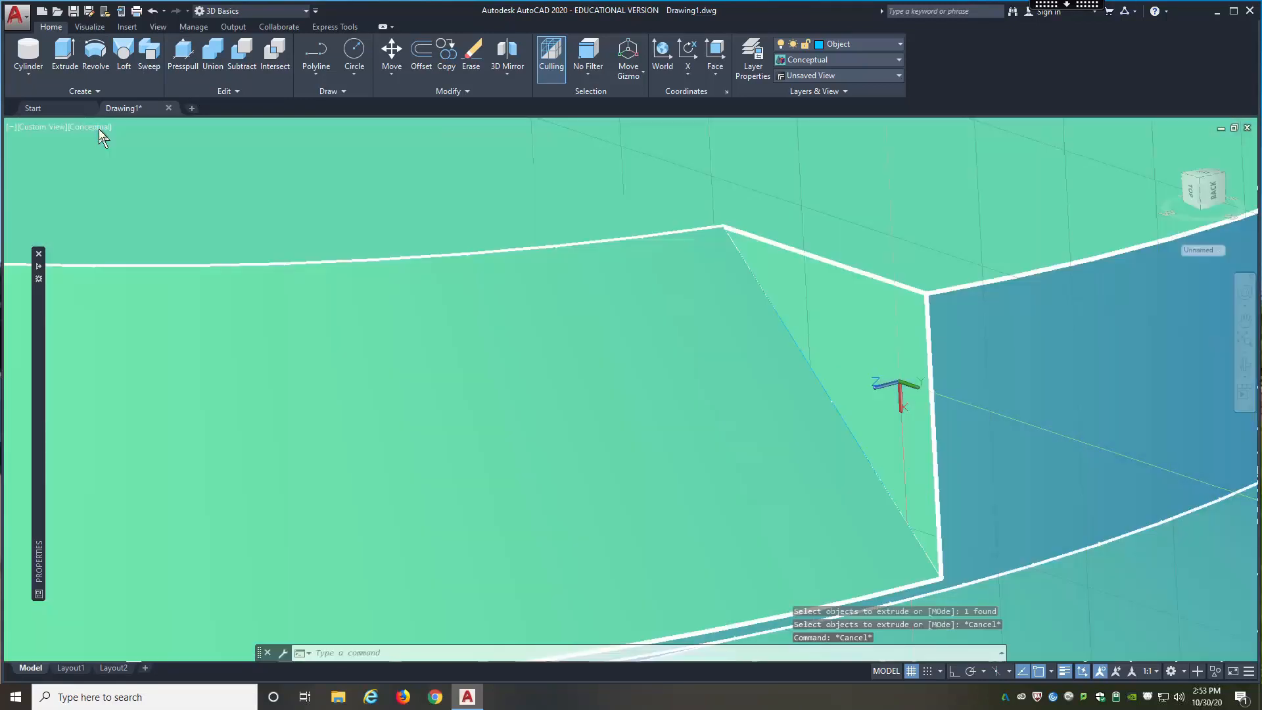
# Step: Change the visual style to Wireframe
pyautogui.click(99, 129)
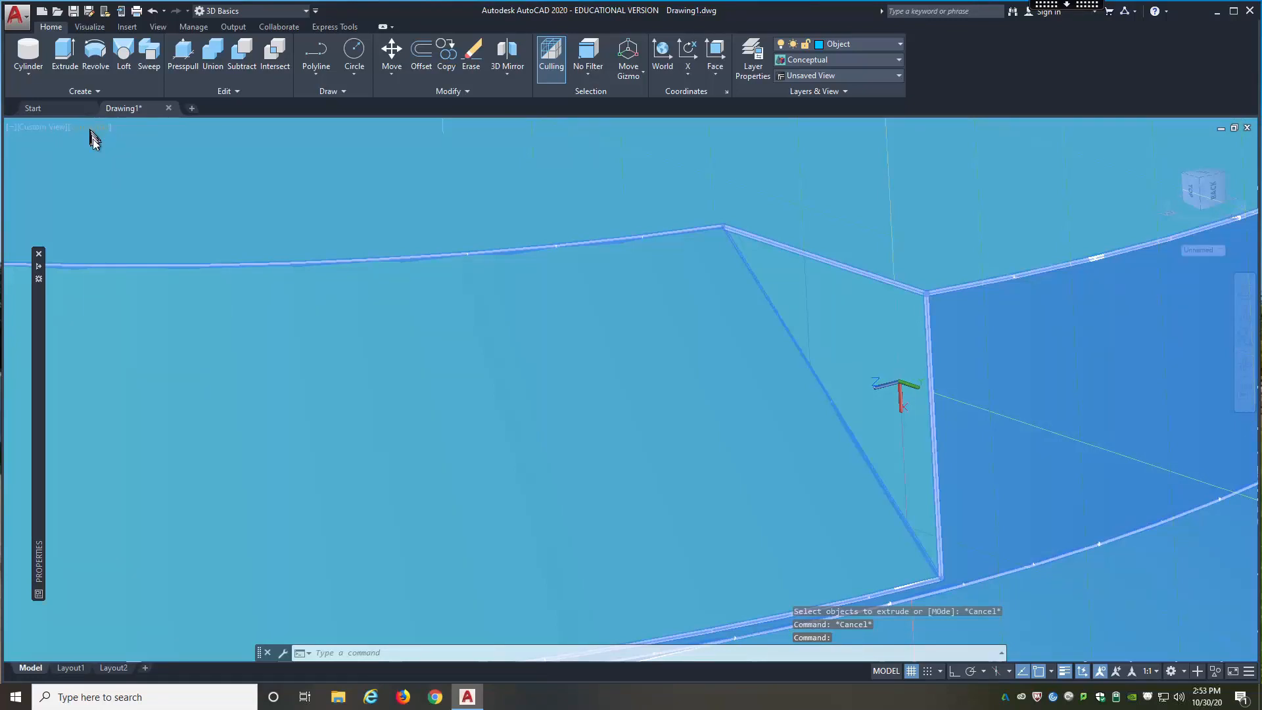
pyautogui.click(91, 129)
pyautogui.click(131, 276)
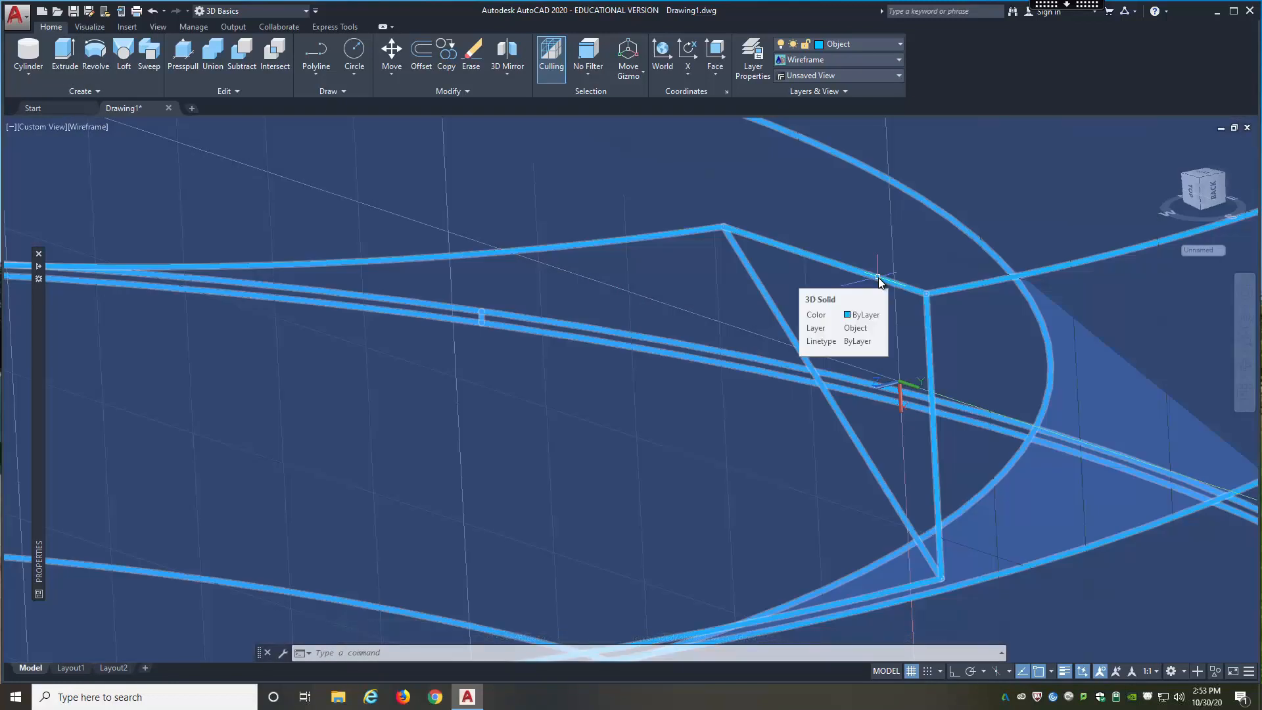
pyautogui.click(879, 278)
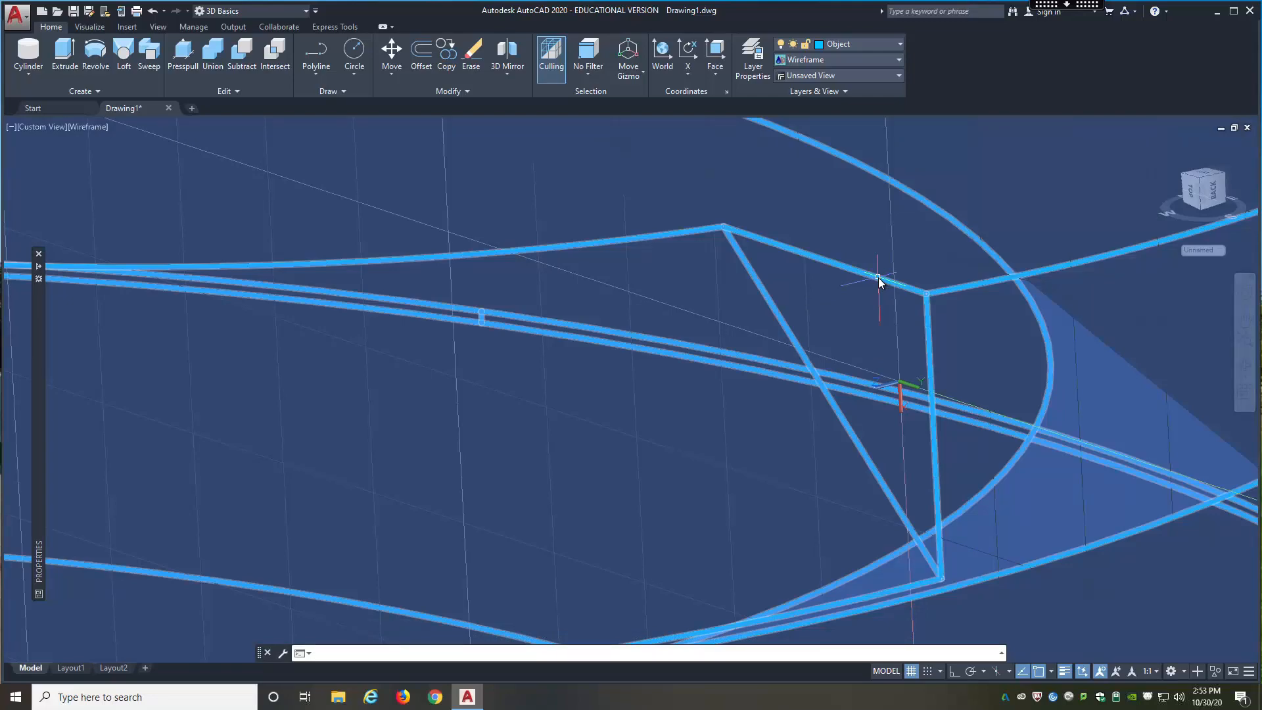
pyautogui.press('Escape')
# Step: Extrude the polyline triangle on the groove's end face outward until it extends well past the side of the threaded cylinder
pyautogui.scroll(-6, 878, 277)
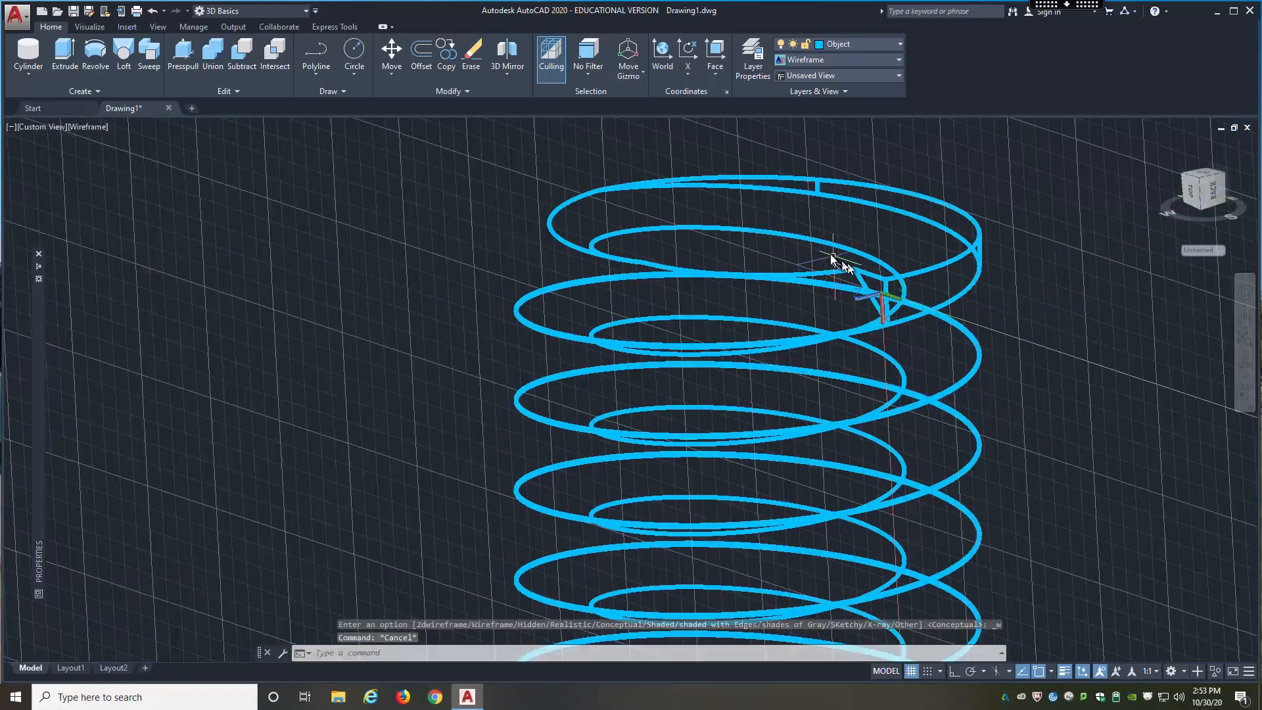
pyautogui.scroll(5, 894, 283)
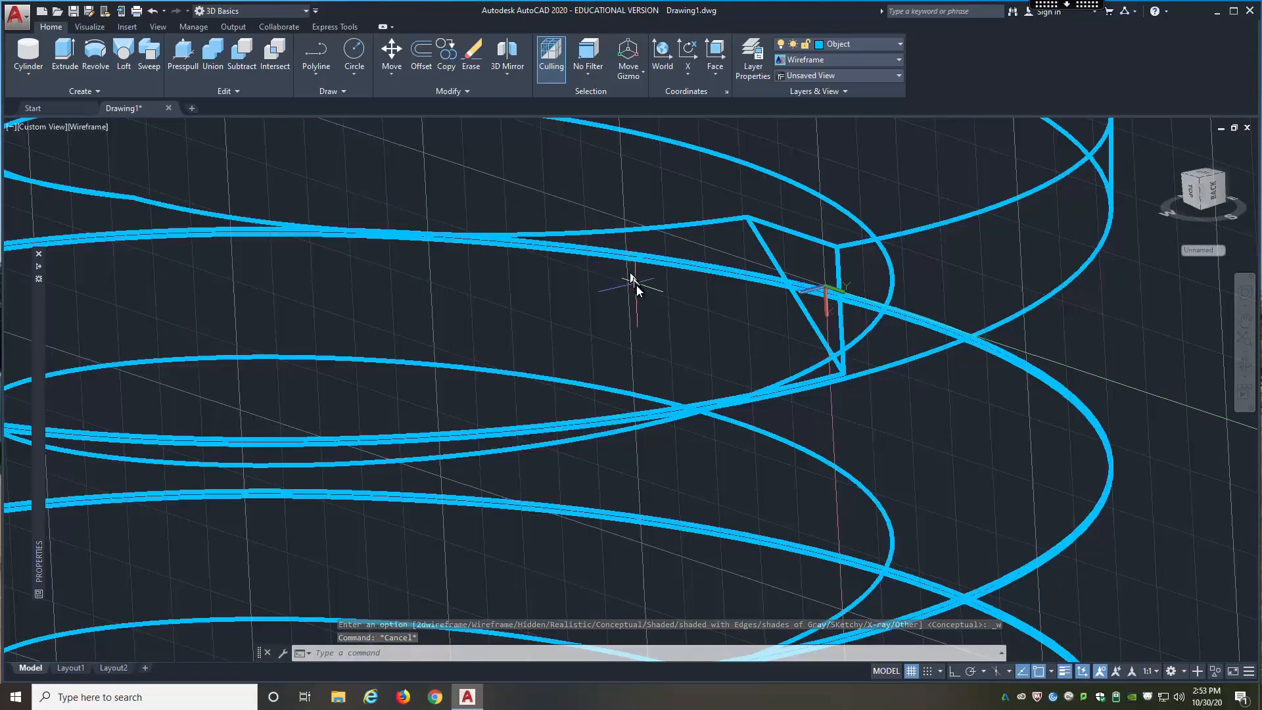
pyautogui.keyDown('shift'); pyautogui.moveTo(642, 286); pyautogui.dragTo(795, 267, button='middle'); pyautogui.keyUp('shift')
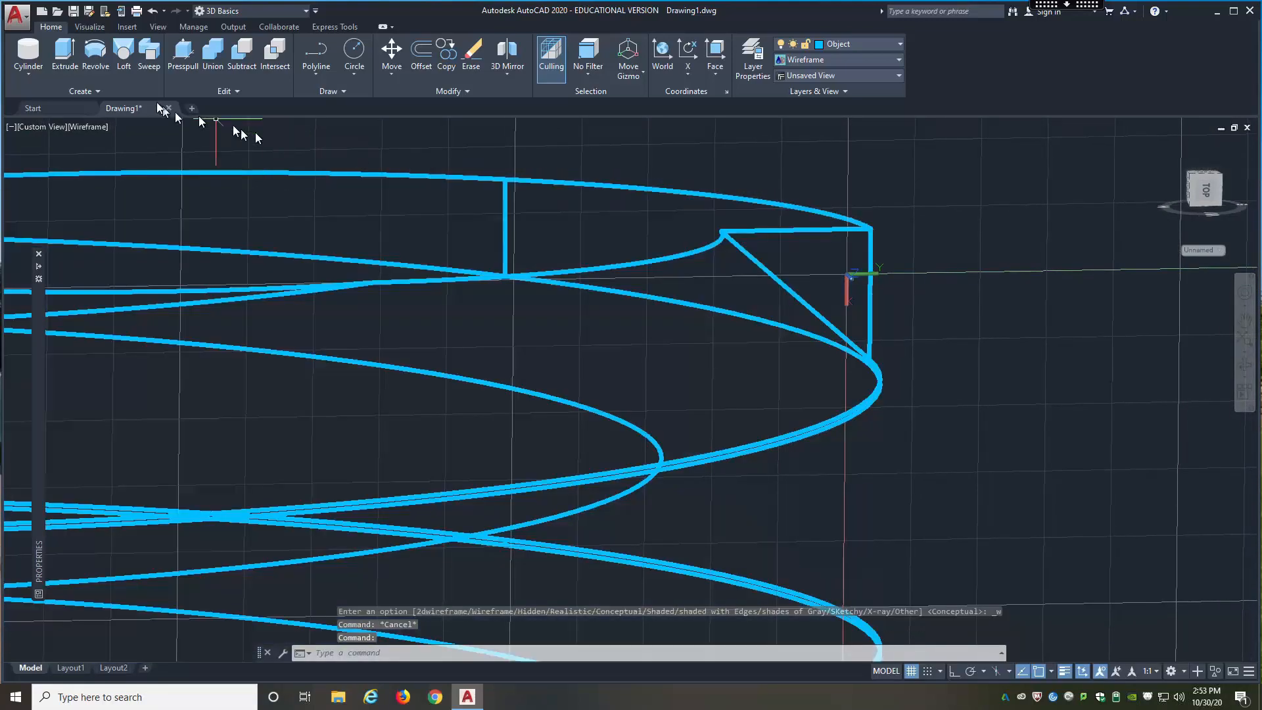
pyautogui.click(64, 56)
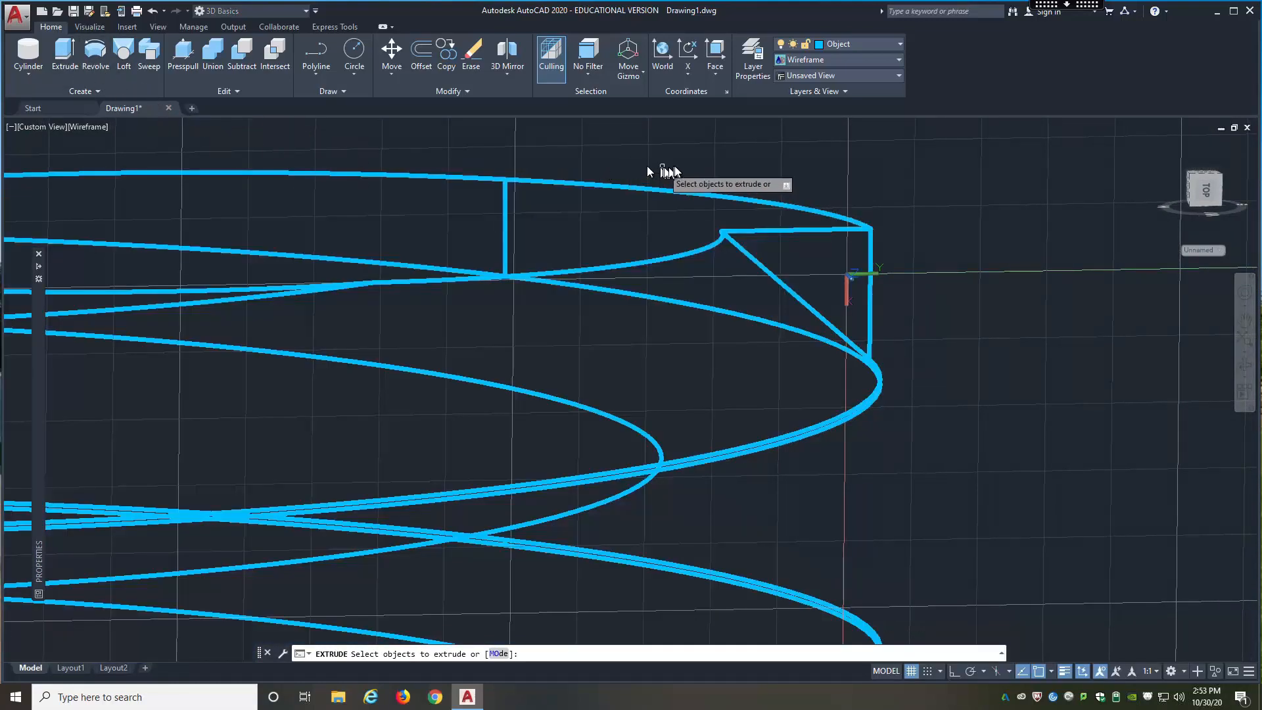
pyautogui.click(696, 147)
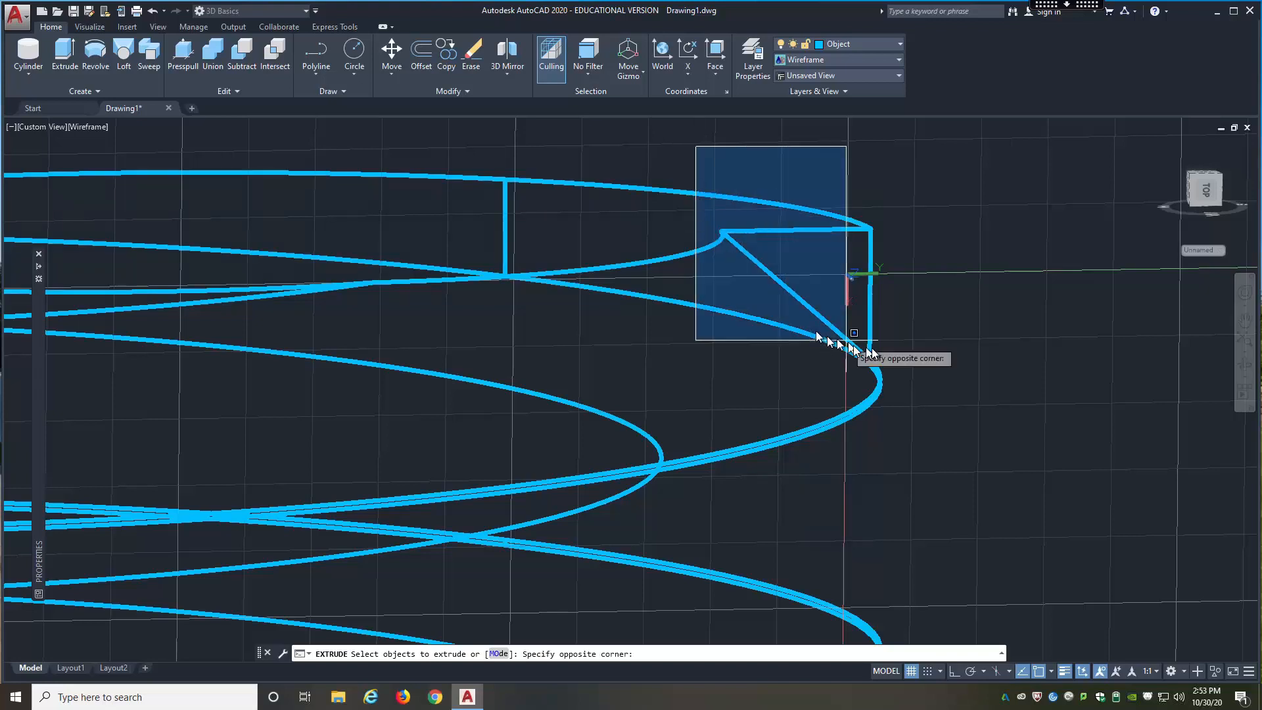
pyautogui.click(923, 389)
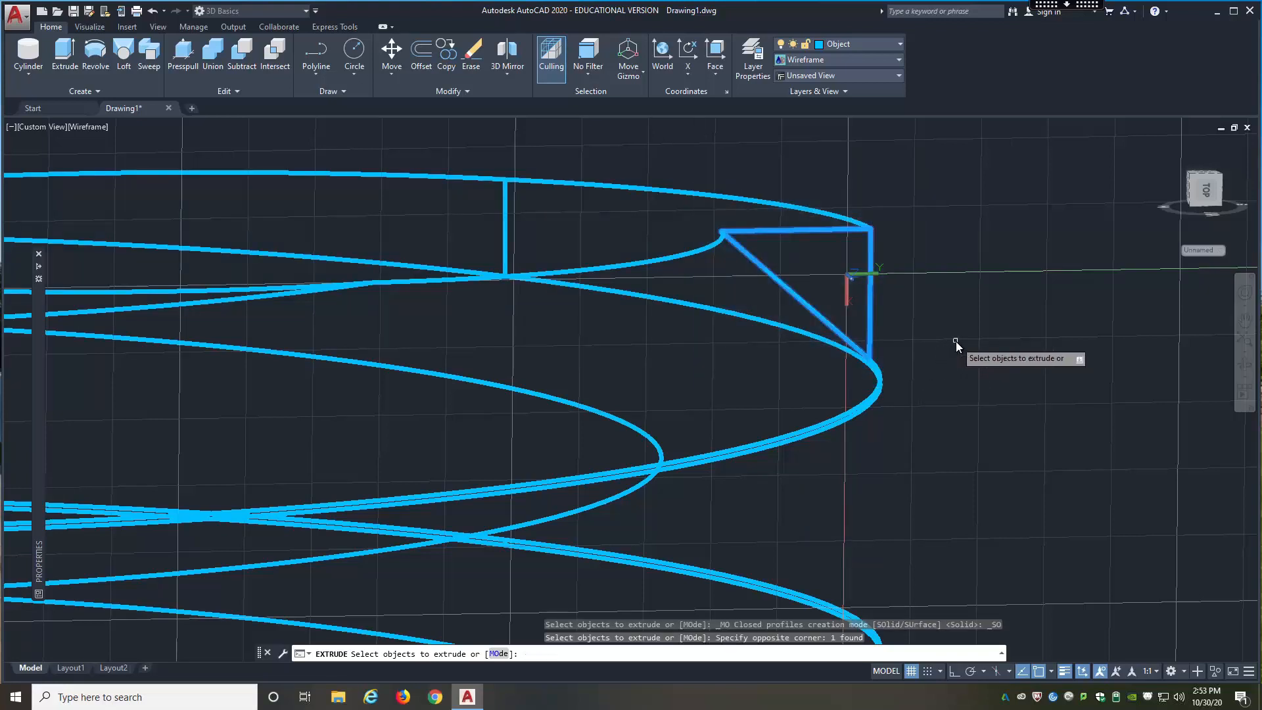
pyautogui.keyDown('shift'); pyautogui.moveTo(956, 341); pyautogui.dragTo(726, 358, button='middle'); pyautogui.keyUp('shift')
pyautogui.press('Return')
pyautogui.scroll(-6, 825, 355)
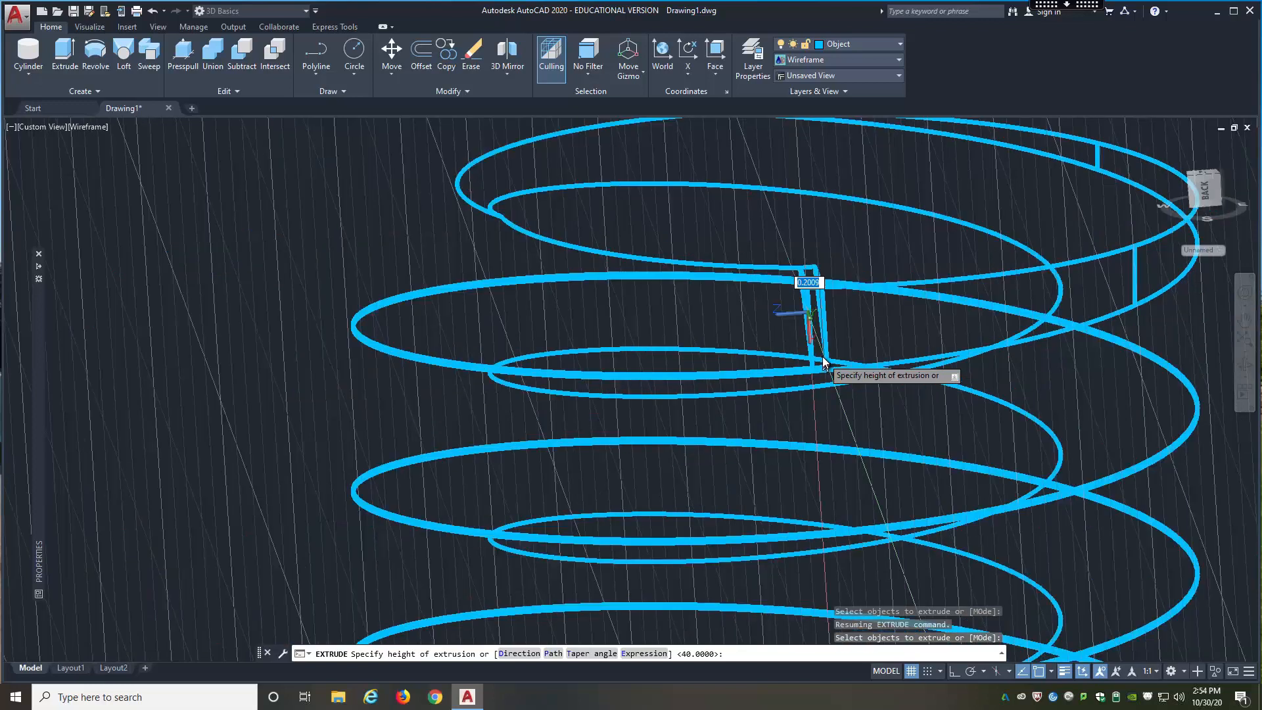
pyautogui.press('Escape')
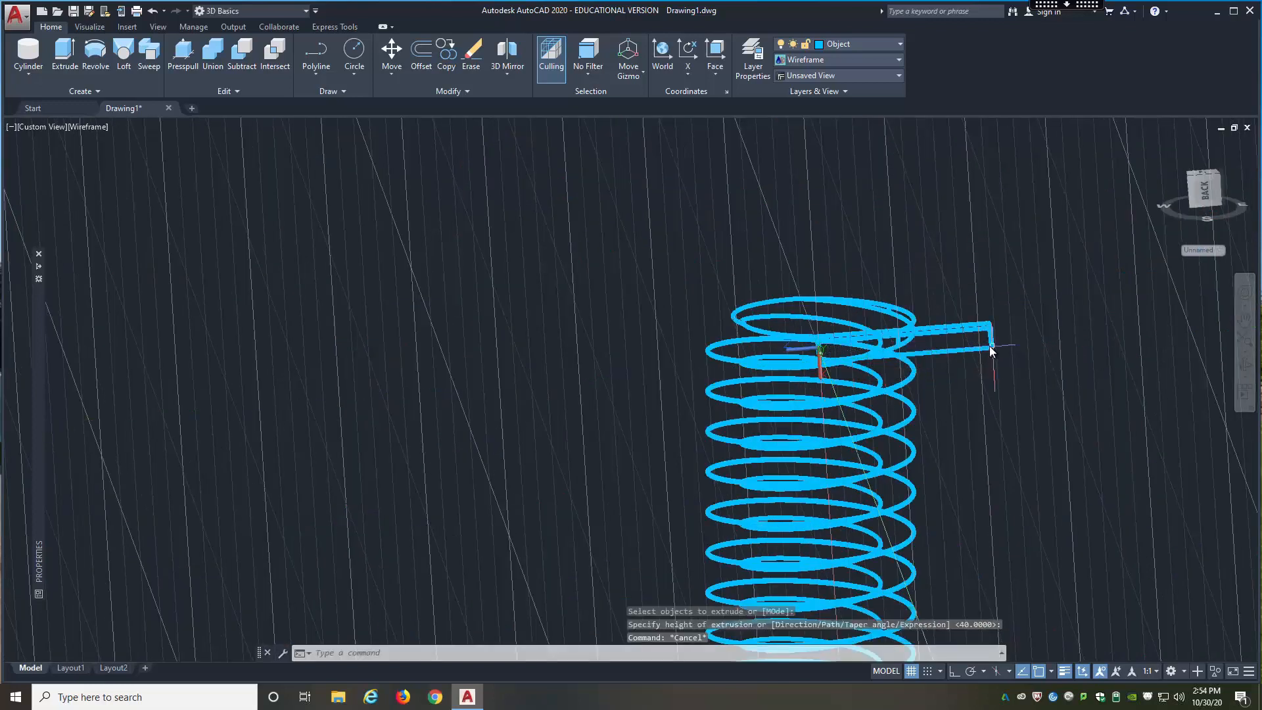
# Step: Change the visual style to Conceptual
pyautogui.click(94, 129)
pyautogui.click(117, 167)
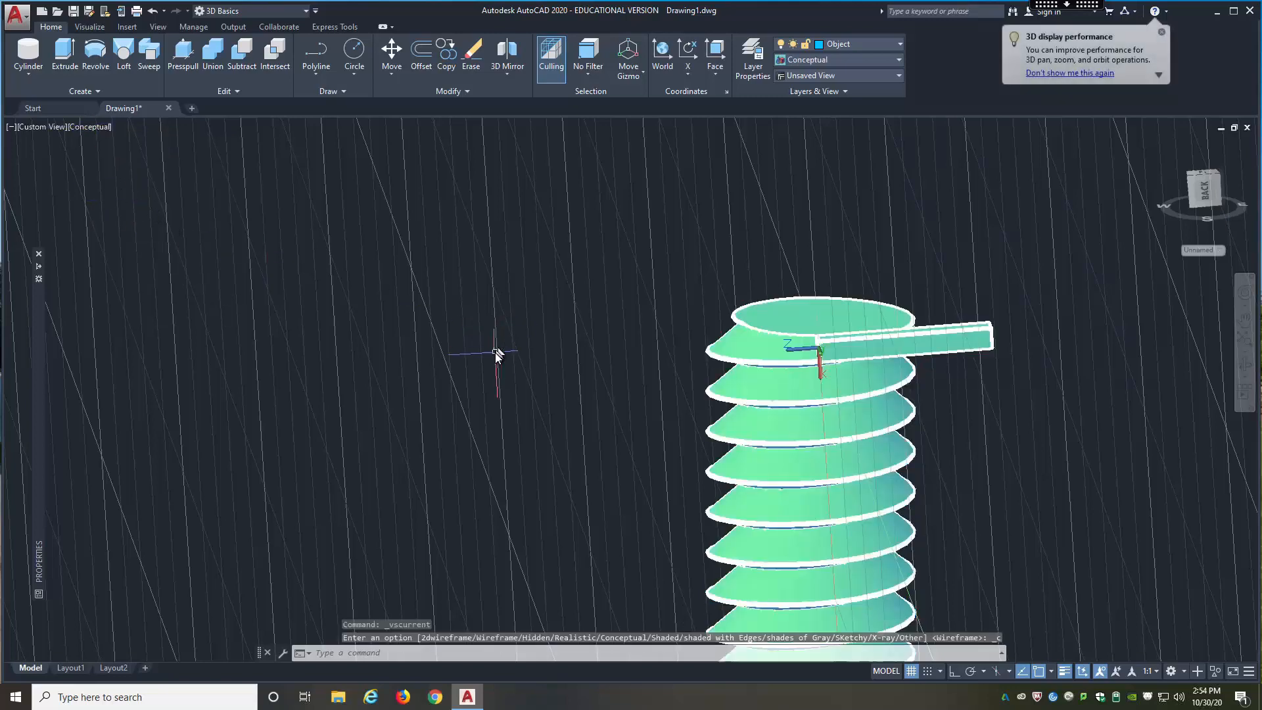
pyautogui.keyDown('shift'); pyautogui.moveTo(495, 352); pyautogui.dragTo(577, 373, button='middle'); pyautogui.keyUp('shift')
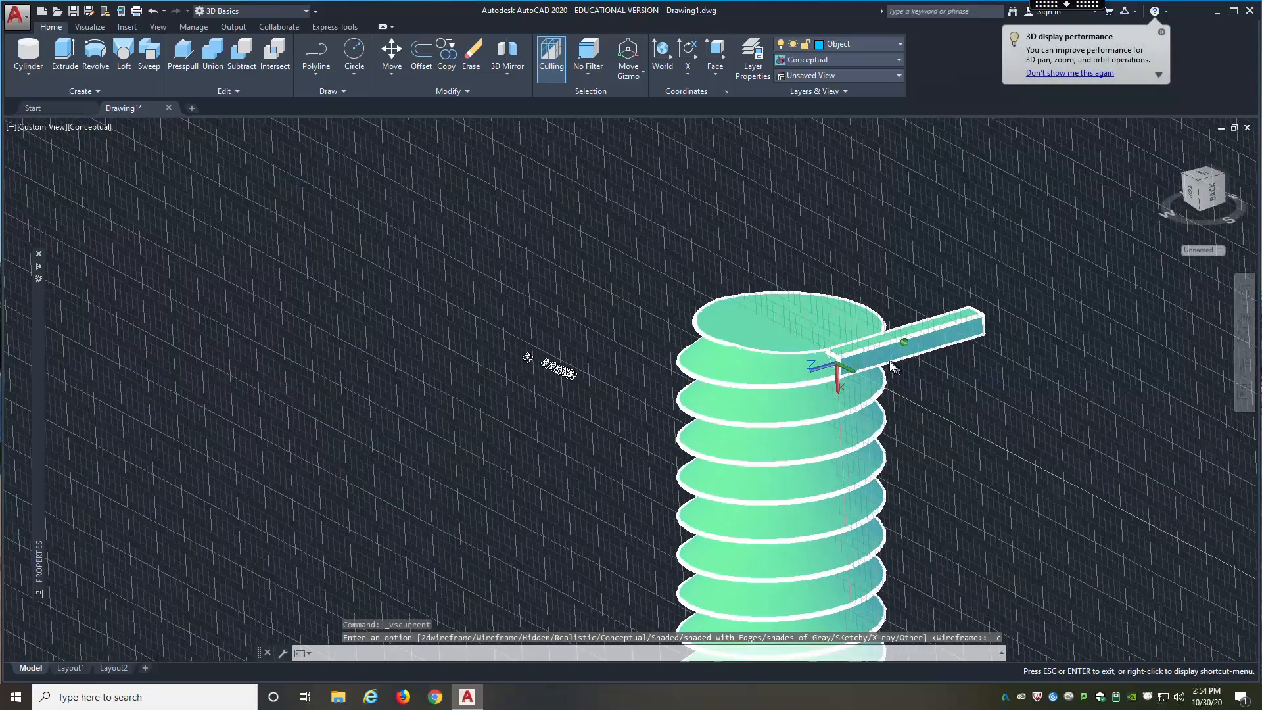
pyautogui.keyDown('shift'); pyautogui.moveTo(891, 363); pyautogui.dragTo(887, 357, button='middle'); pyautogui.keyUp('shift')
pyautogui.scroll(2, 877, 350)
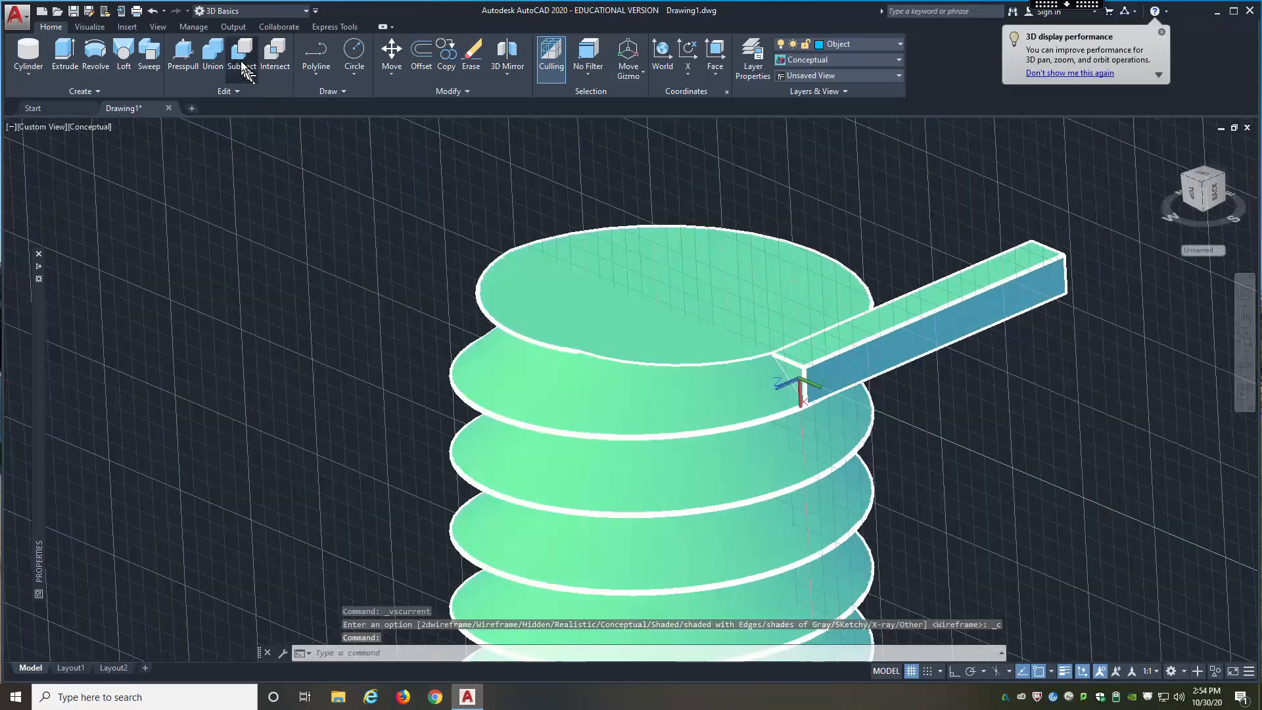
# Step: Subtract the extruded triangular bar from the threaded cylinder
pyautogui.click(242, 53)
pyautogui.click(696, 318)
pyautogui.press('Return')
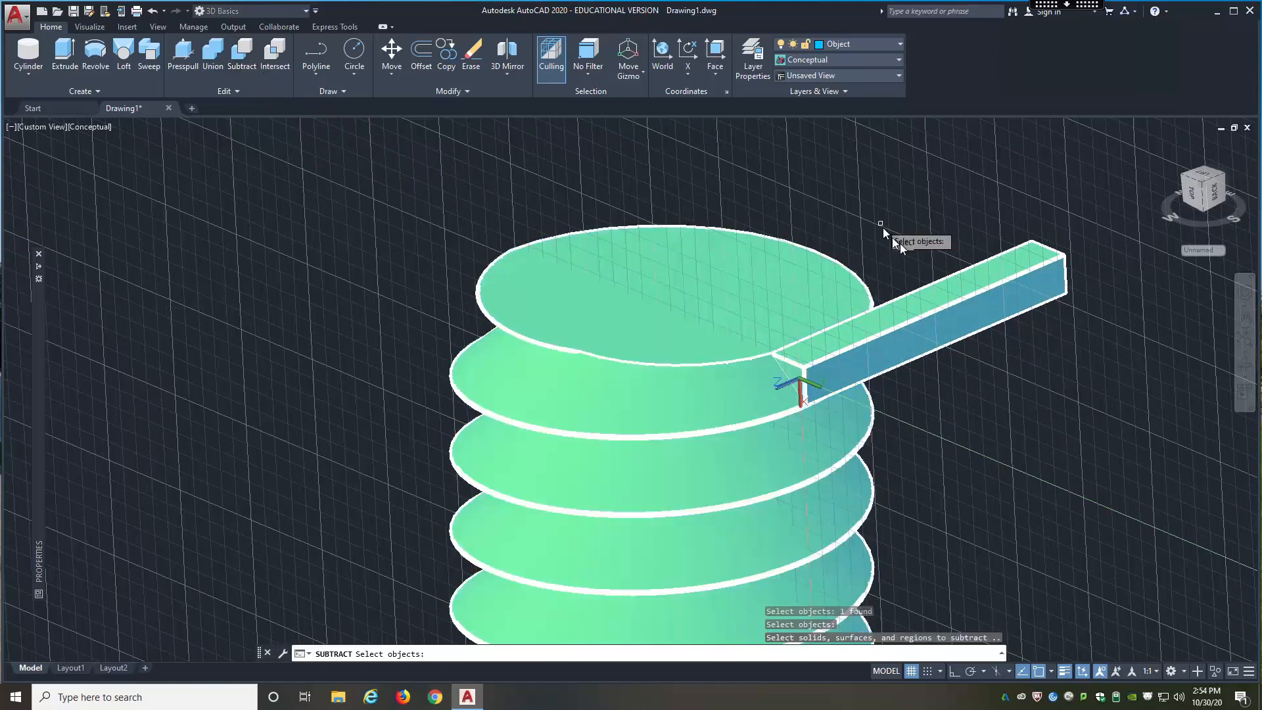
pyautogui.click(939, 291)
pyautogui.press('Return')
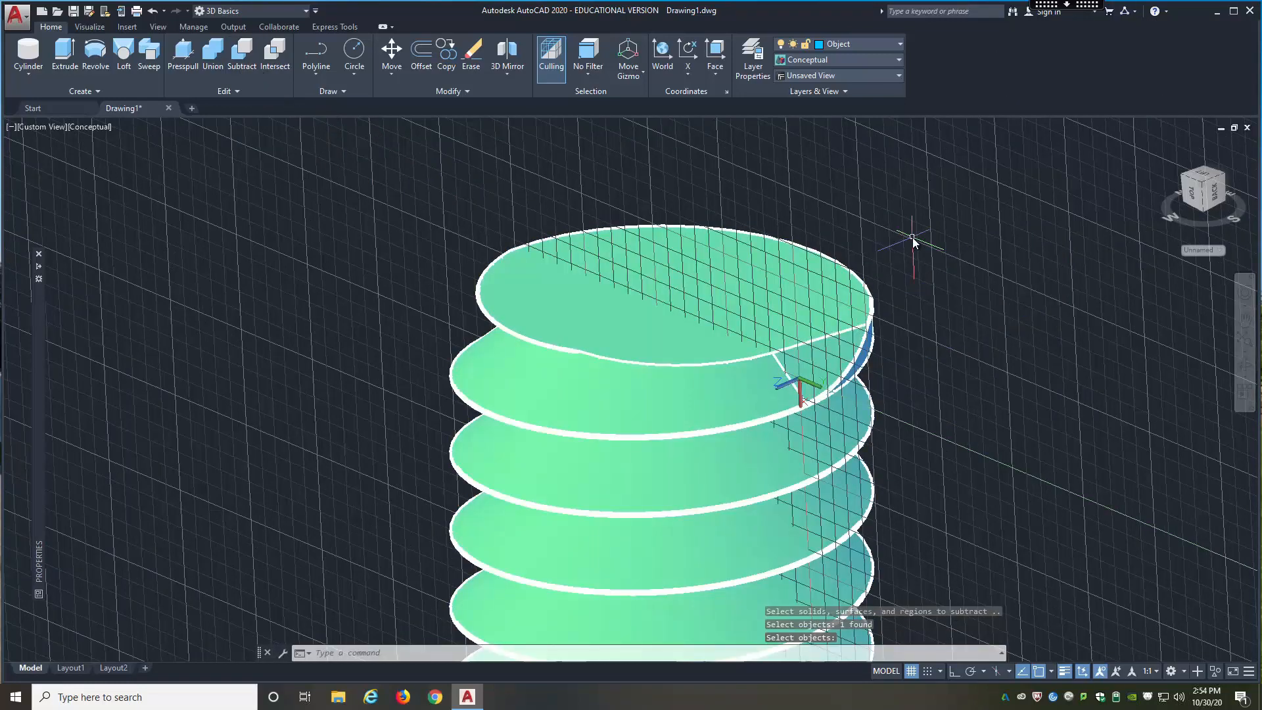
# Step: Try to chamfer the outer edges of the threaded cylinder's top face with both distances at 1.0000
pyautogui.keyDown('shift'); pyautogui.moveTo(952, 294); pyautogui.dragTo(832, 260, button='middle'); pyautogui.keyUp('shift')
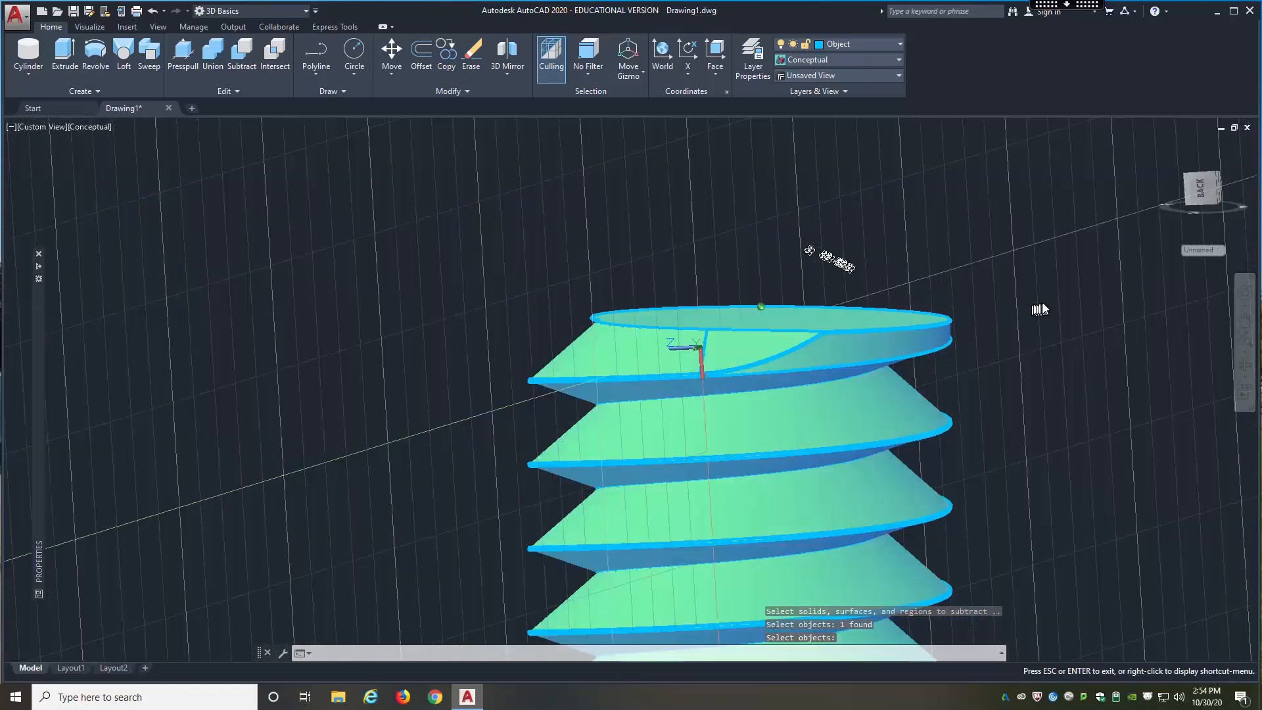
pyautogui.keyDown('shift'); pyautogui.moveTo(1040, 309); pyautogui.dragTo(1045, 306, button='middle'); pyautogui.keyUp('shift')
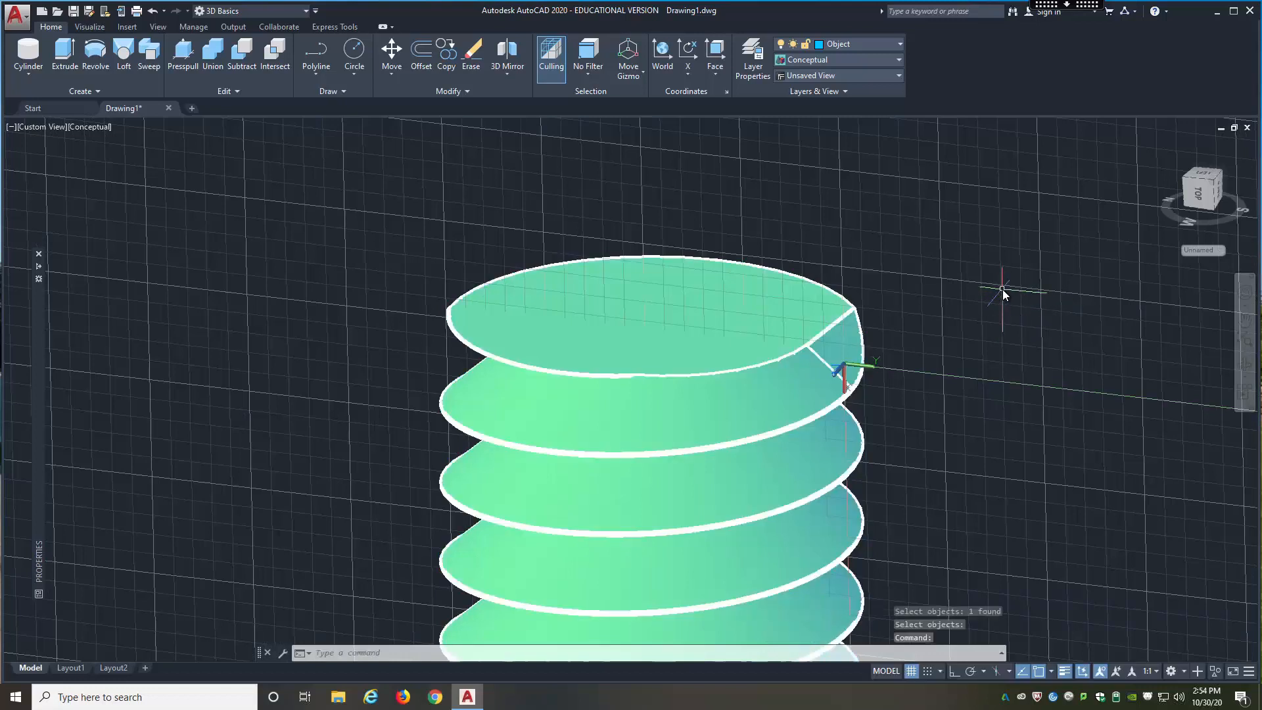
pyautogui.write('amfer')
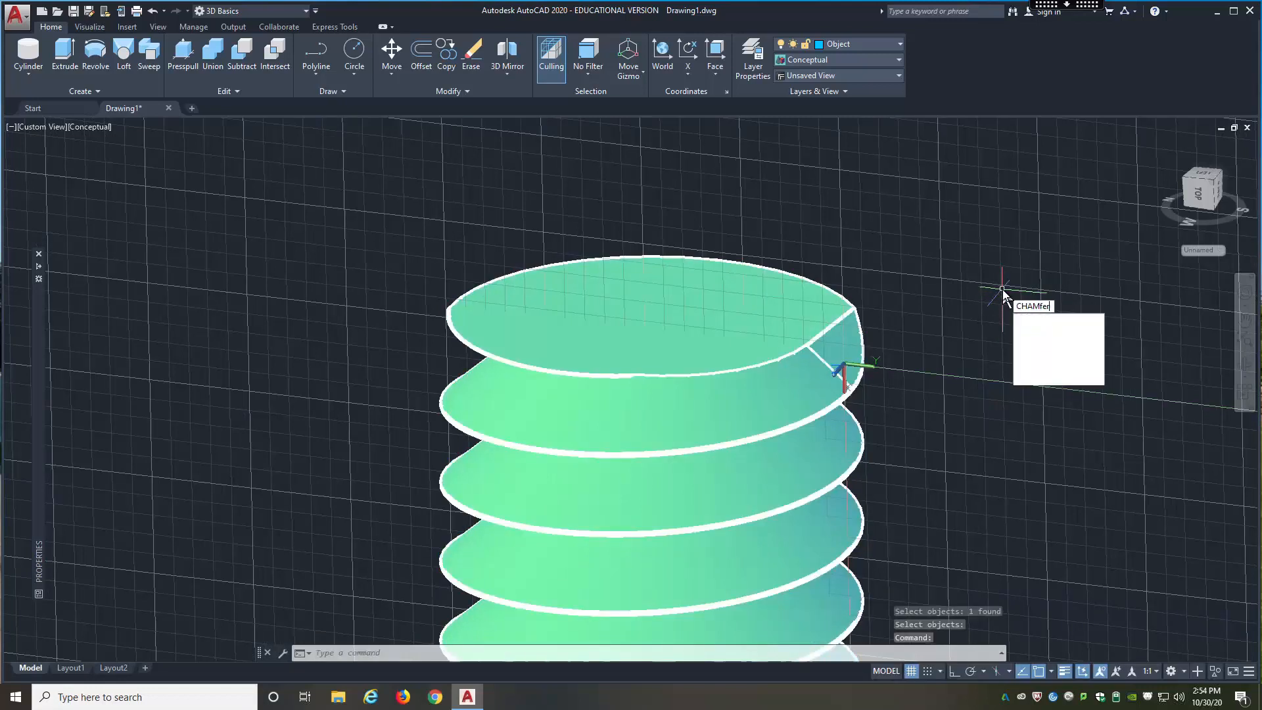
pyautogui.click(1050, 332)
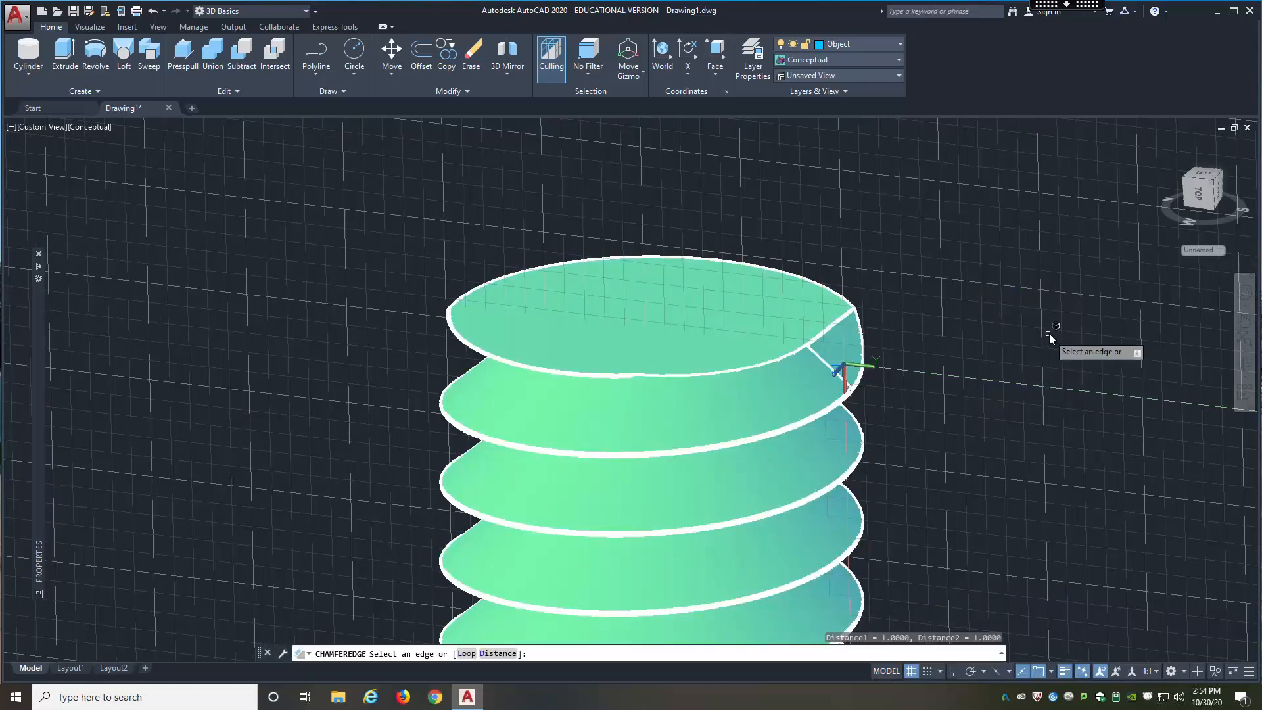
pyautogui.click(712, 376)
pyautogui.click(615, 377)
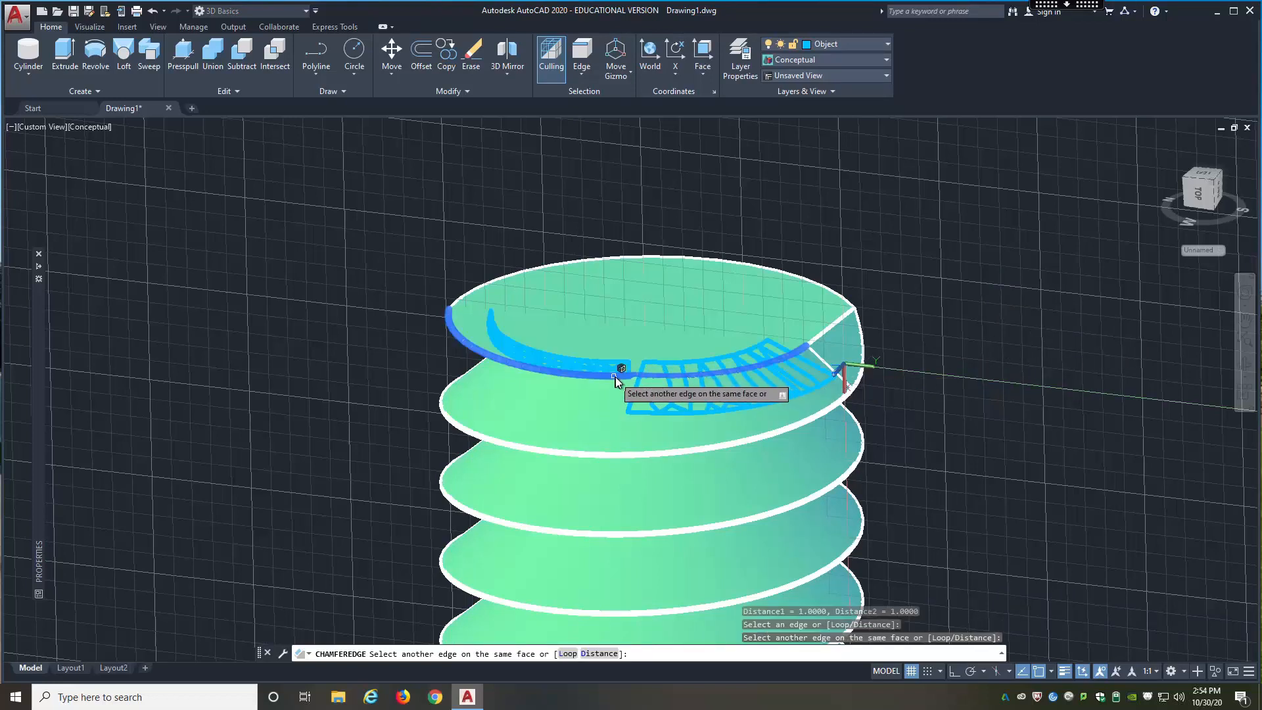
pyautogui.click(844, 297)
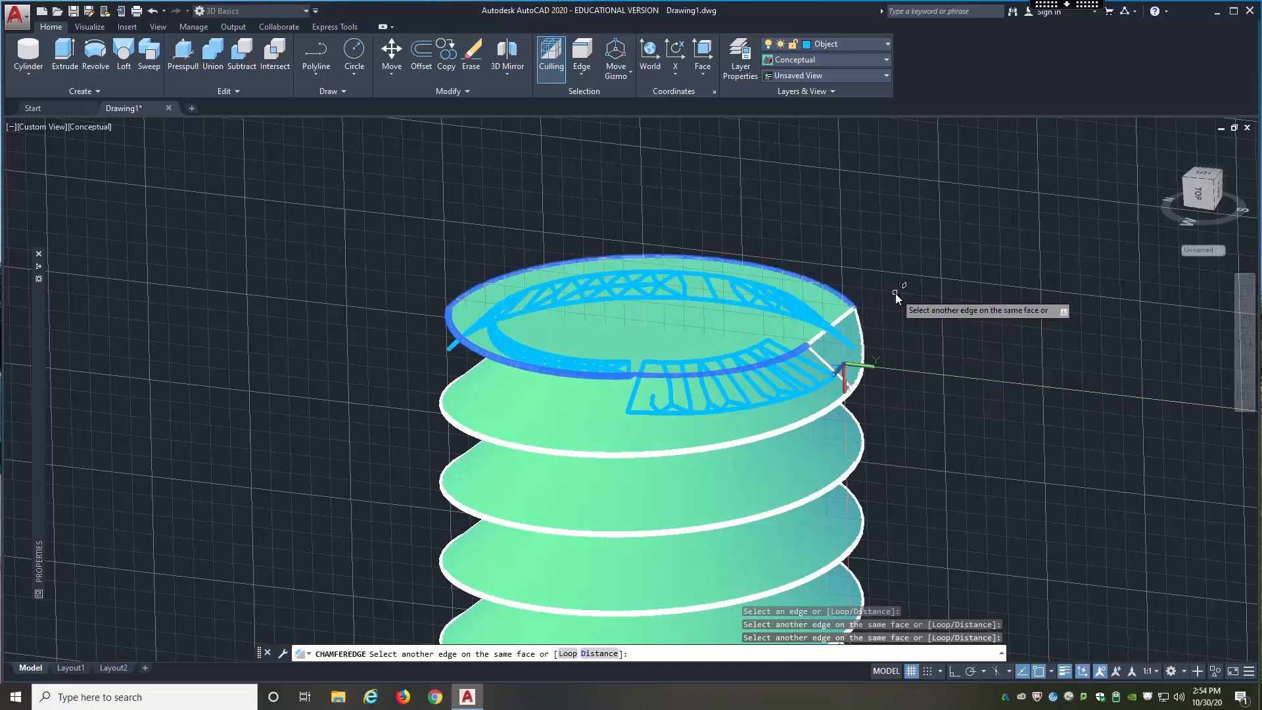
pyautogui.press('Escape')
# Step: Examine the opposite end of the threaded cylinder and its position among the helixes and the twisted sweep
pyautogui.press('Return')
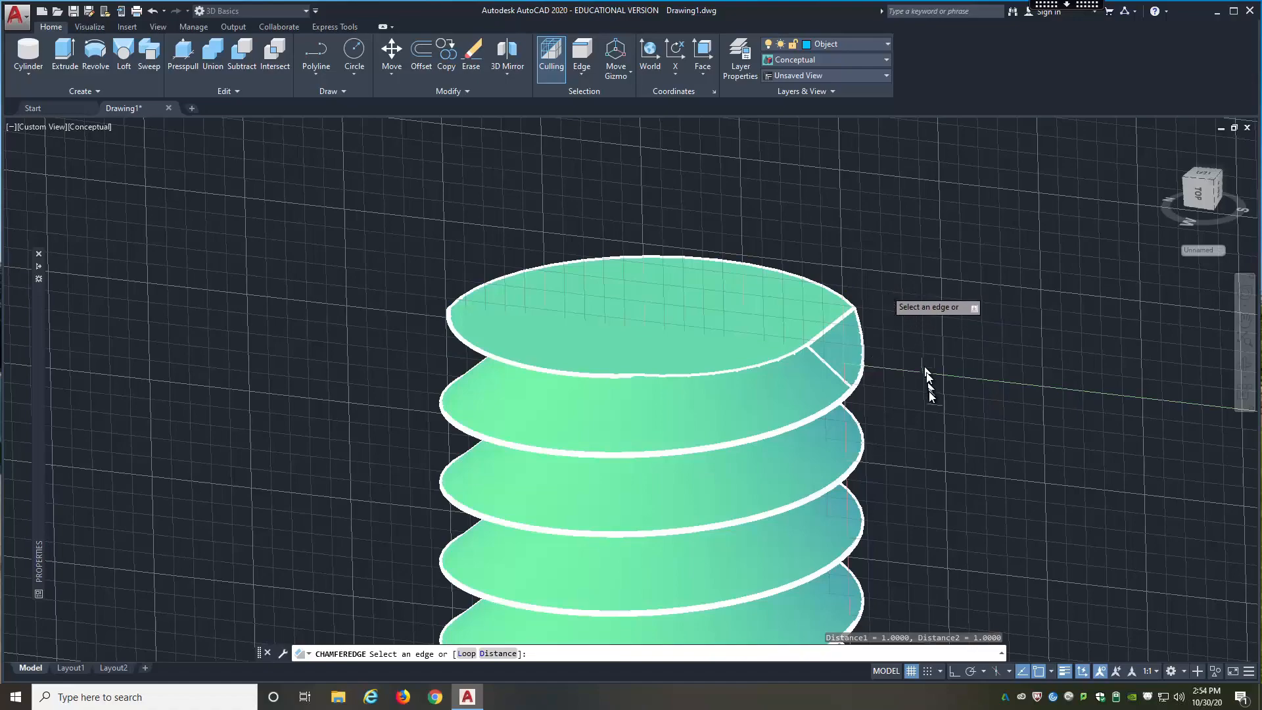
pyautogui.scroll(-5, 929, 390)
pyautogui.keyDown('shift'); pyautogui.moveTo(928, 344); pyautogui.dragTo(954, 363, button='middle'); pyautogui.keyUp('shift')
pyautogui.scroll(-5, 949, 444)
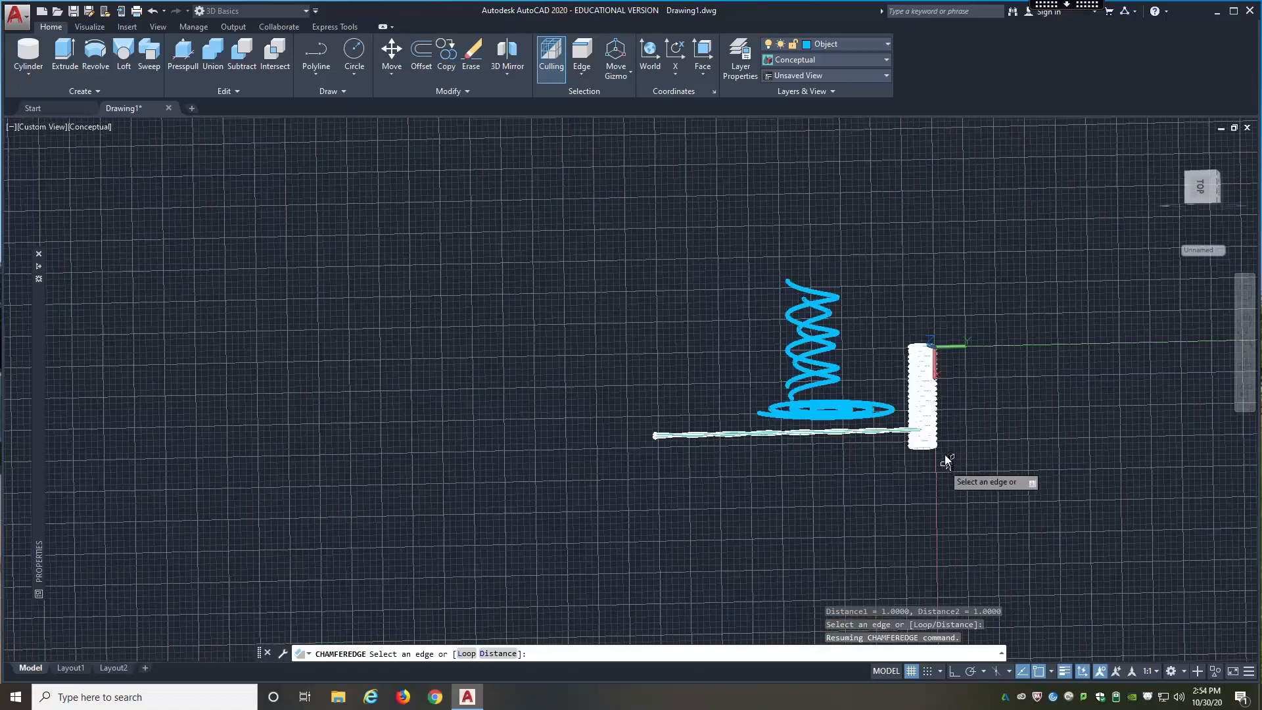
pyautogui.scroll(3, 948, 447)
pyautogui.scroll(6, 937, 424)
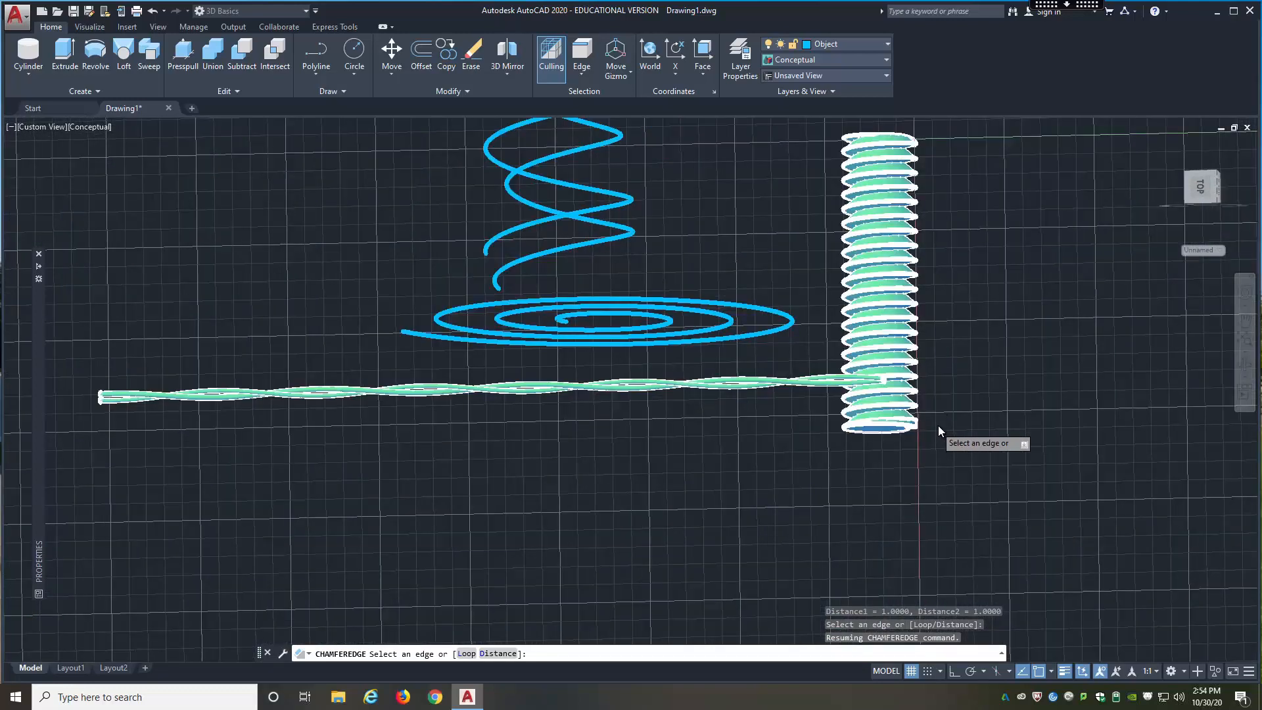
pyautogui.press('Escape')
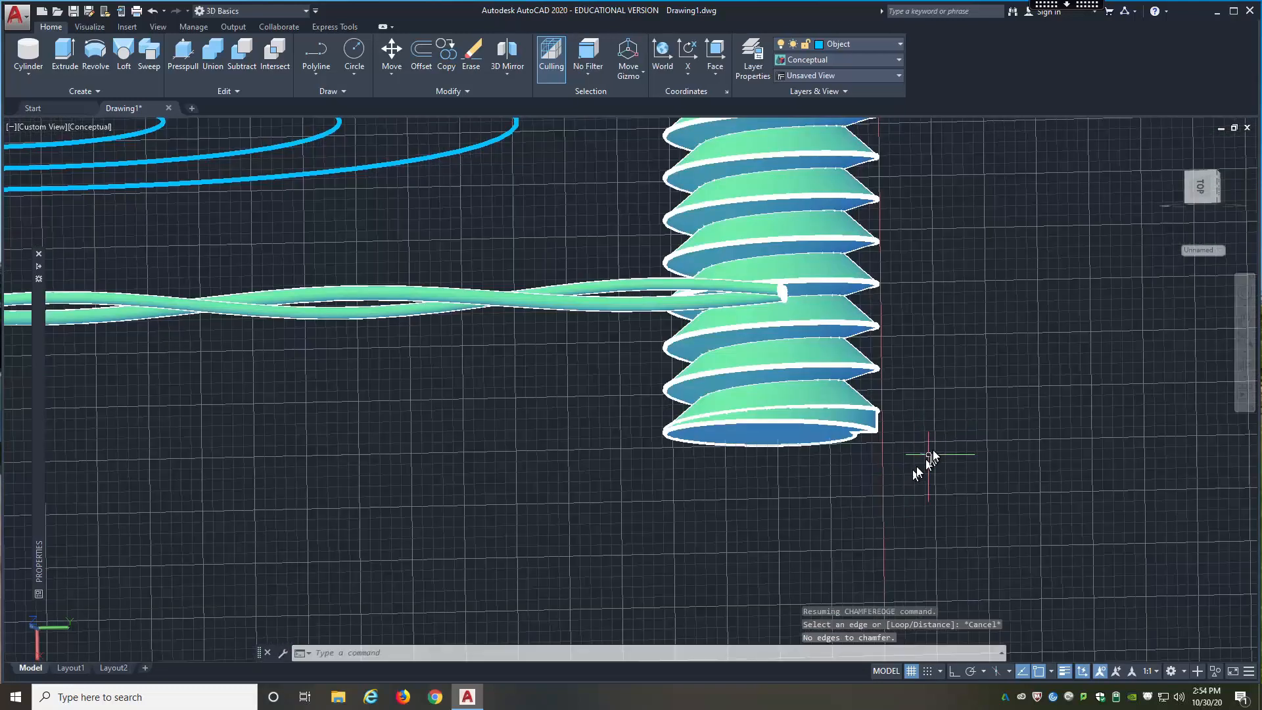
pyautogui.keyDown('shift'); pyautogui.moveTo(948, 441); pyautogui.dragTo(957, 474, button='middle'); pyautogui.keyUp('shift')
pyautogui.scroll(-5, 956, 474)
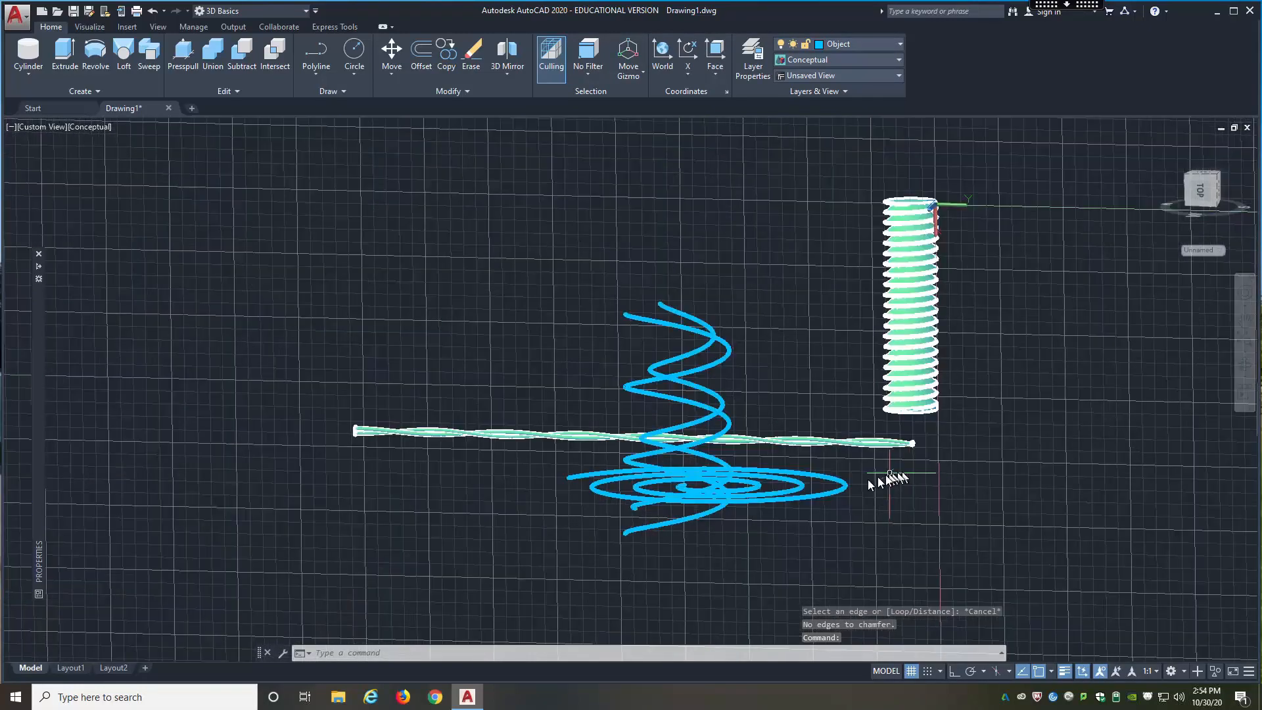